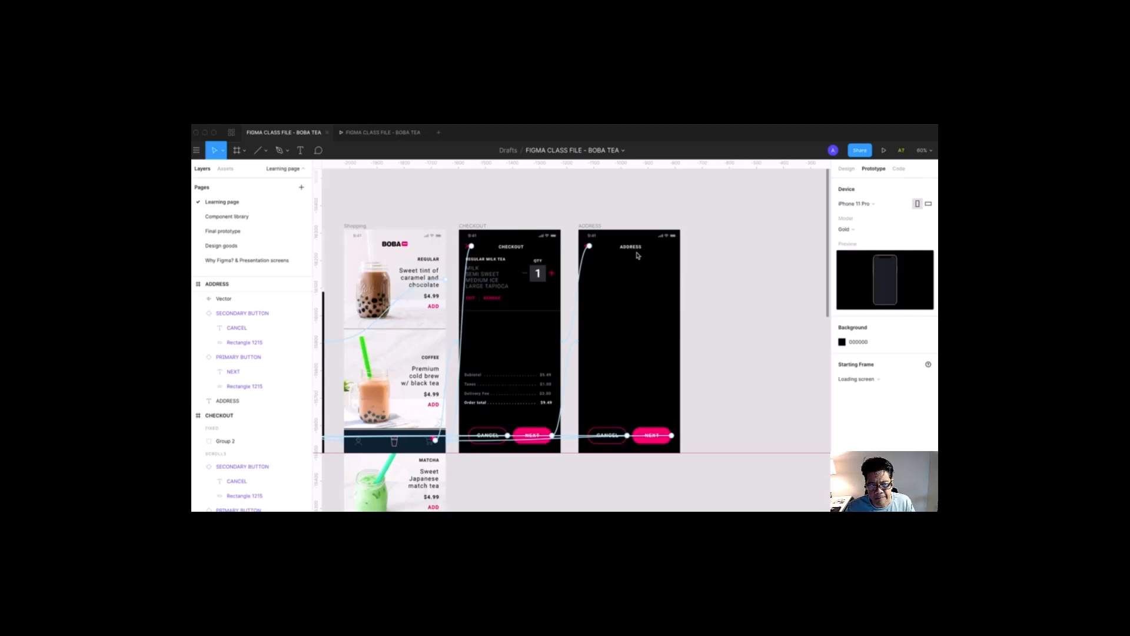
# Step: Drag the FORM - DEFAULT component from local assets onto the Address screen below its header
pyautogui.scroll(5, 704, 353)
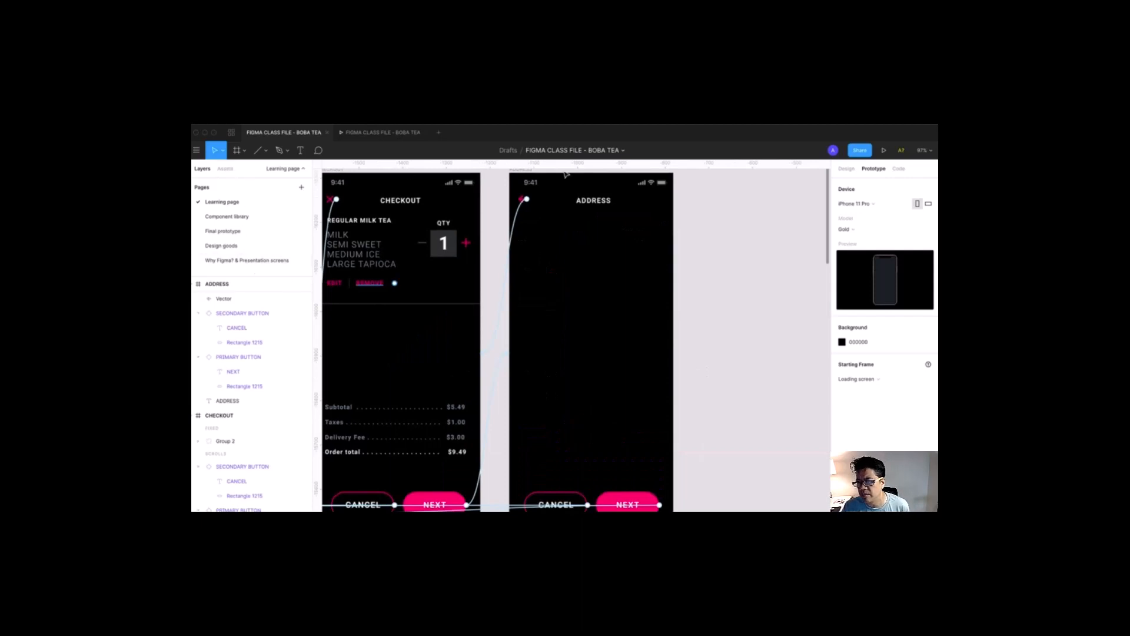
pyautogui.click(847, 169)
pyautogui.click(228, 169)
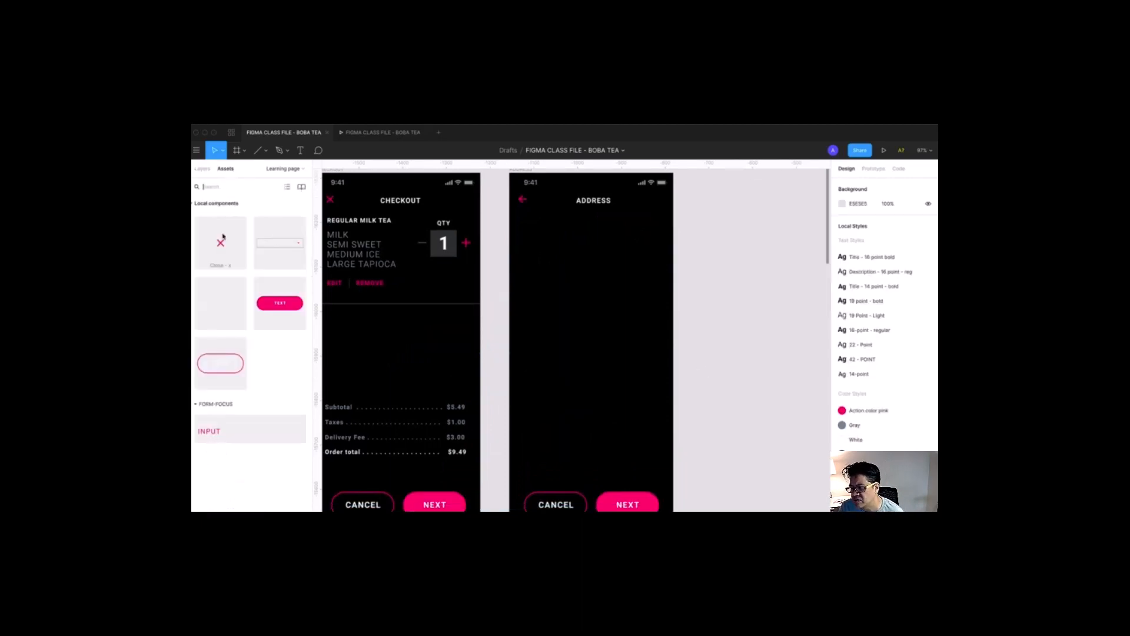
pyautogui.click(214, 307)
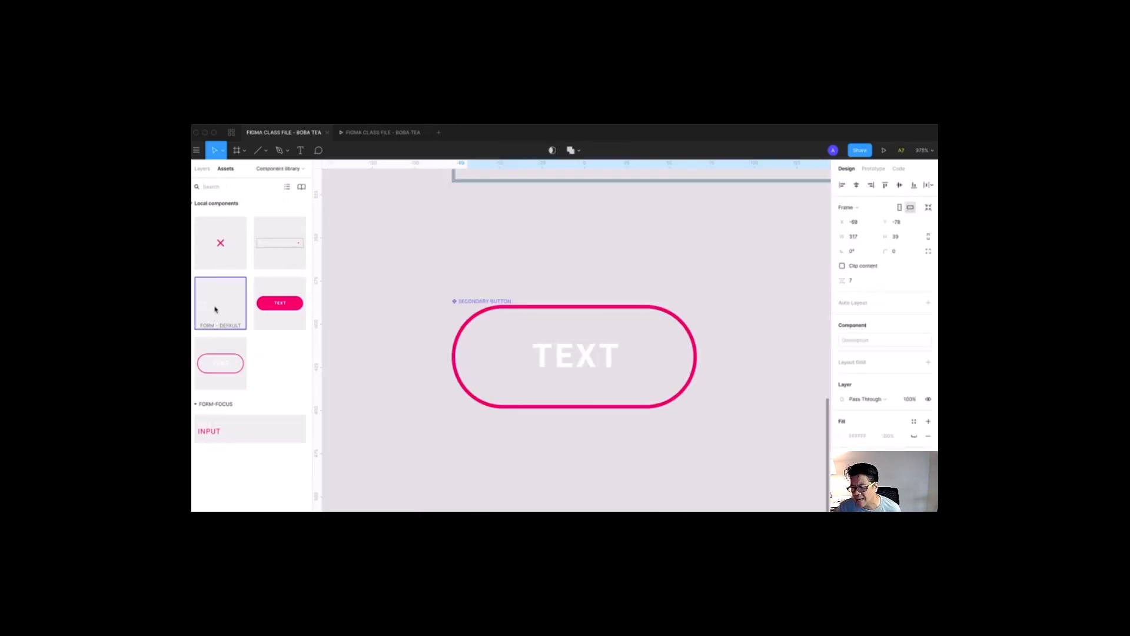
pyautogui.click(202, 169)
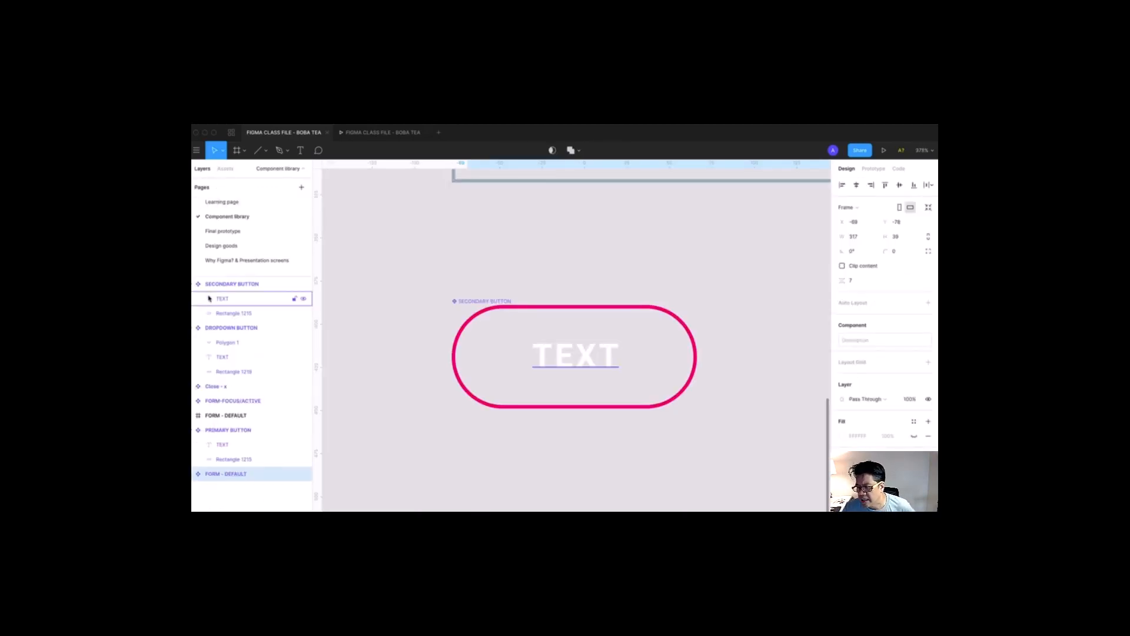
pyautogui.click(220, 202)
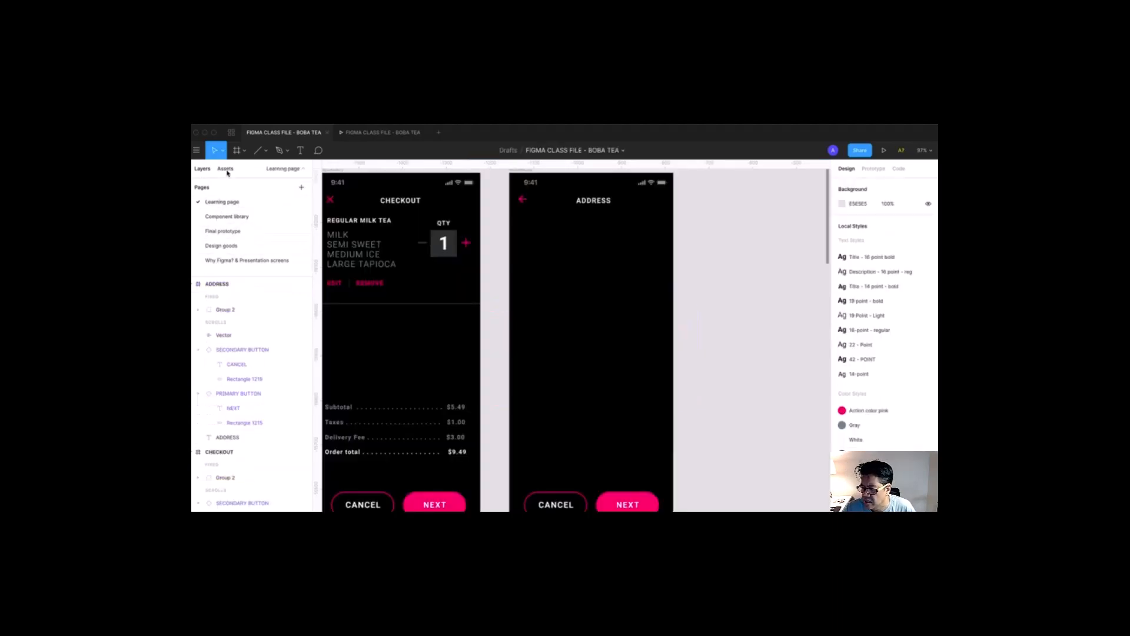
pyautogui.click(226, 169)
pyautogui.moveTo(213, 306); pyautogui.dragTo(537, 241)
# Step: Change the new form field's TITLE label to ADDRESS
pyautogui.doubleClick(540, 241)
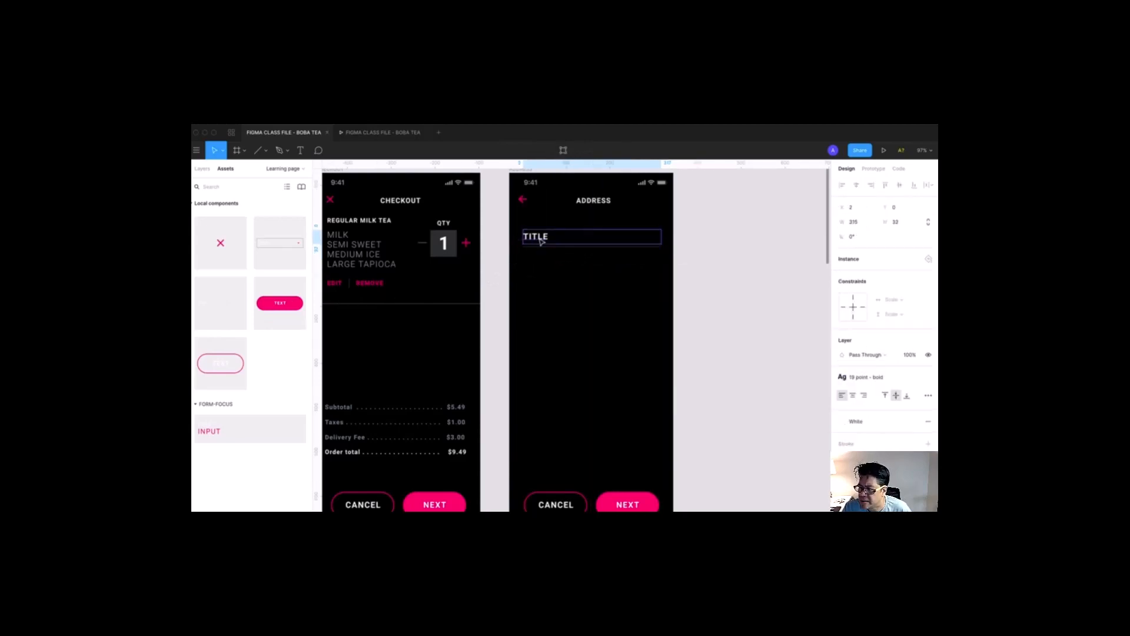
pyautogui.doubleClick(539, 238)
pyautogui.write('A')
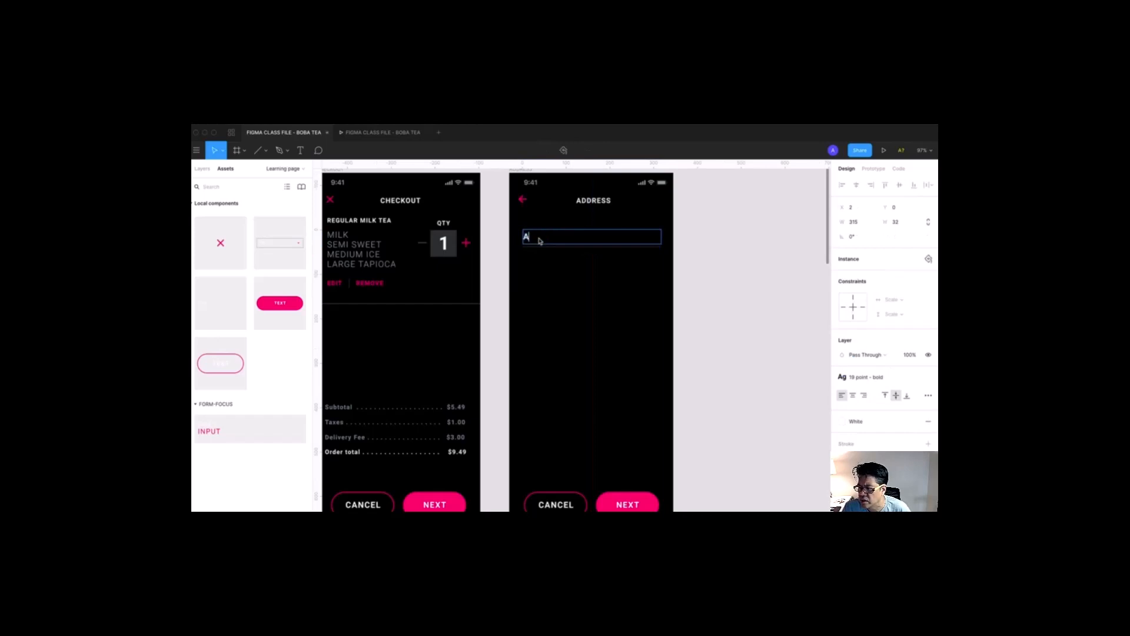
pyautogui.write('DDRESS')
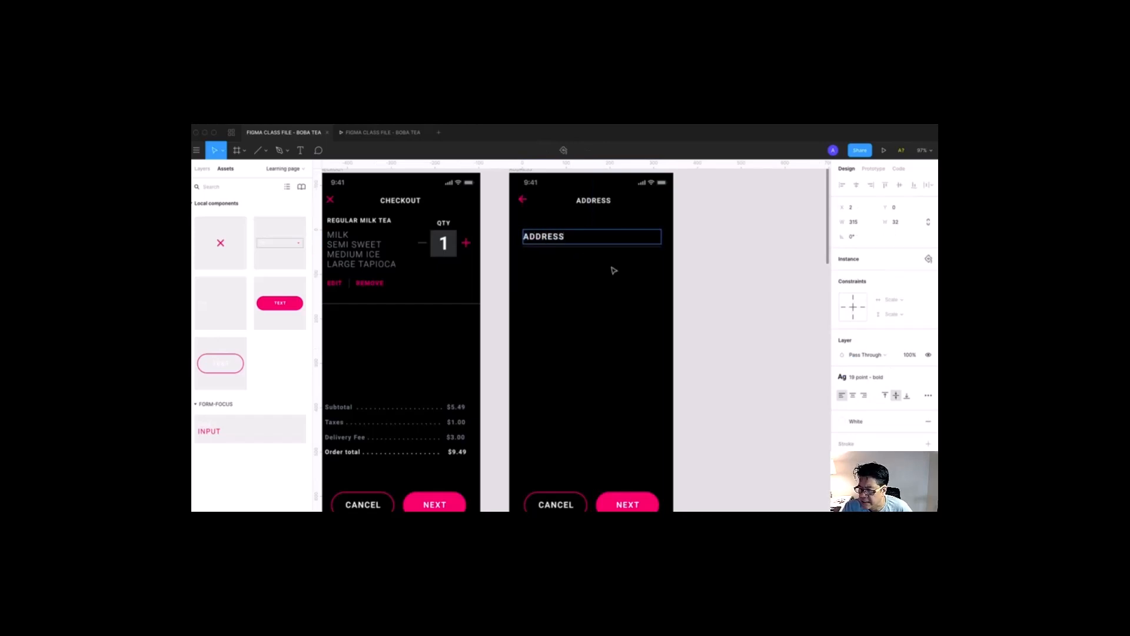
pyautogui.click(749, 290)
# Step: Zoom in, then jump to the FORM-FOCUS input's main component on the Component library page
pyautogui.click(554, 243)
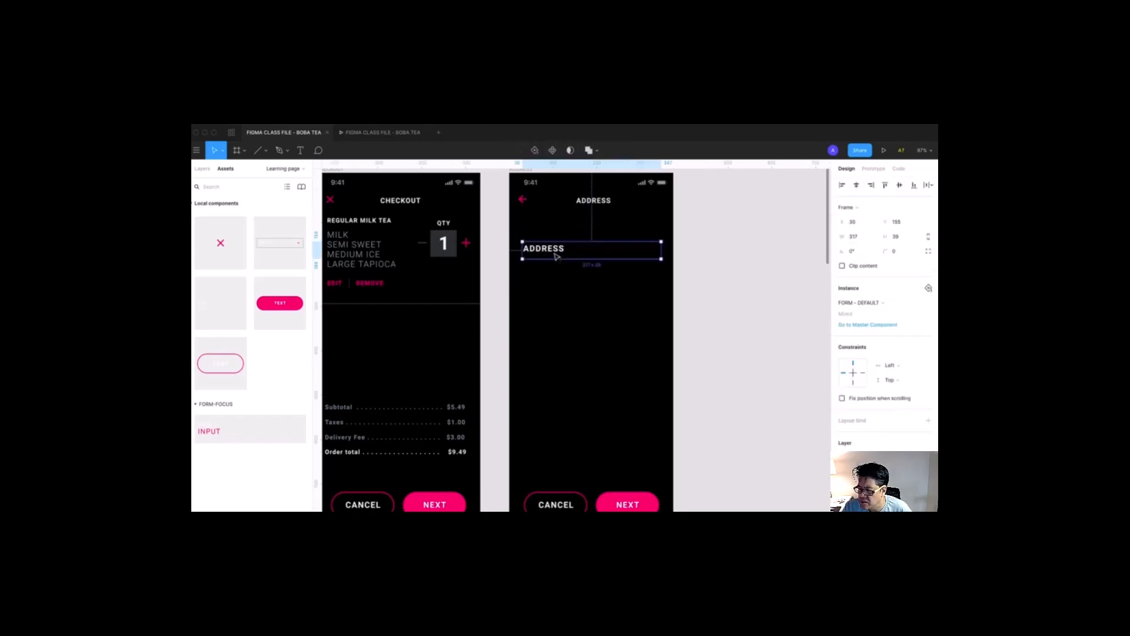
pyautogui.scroll(1, 481, 182)
pyautogui.moveTo(481, 183); pyautogui.dragTo(735, 383)
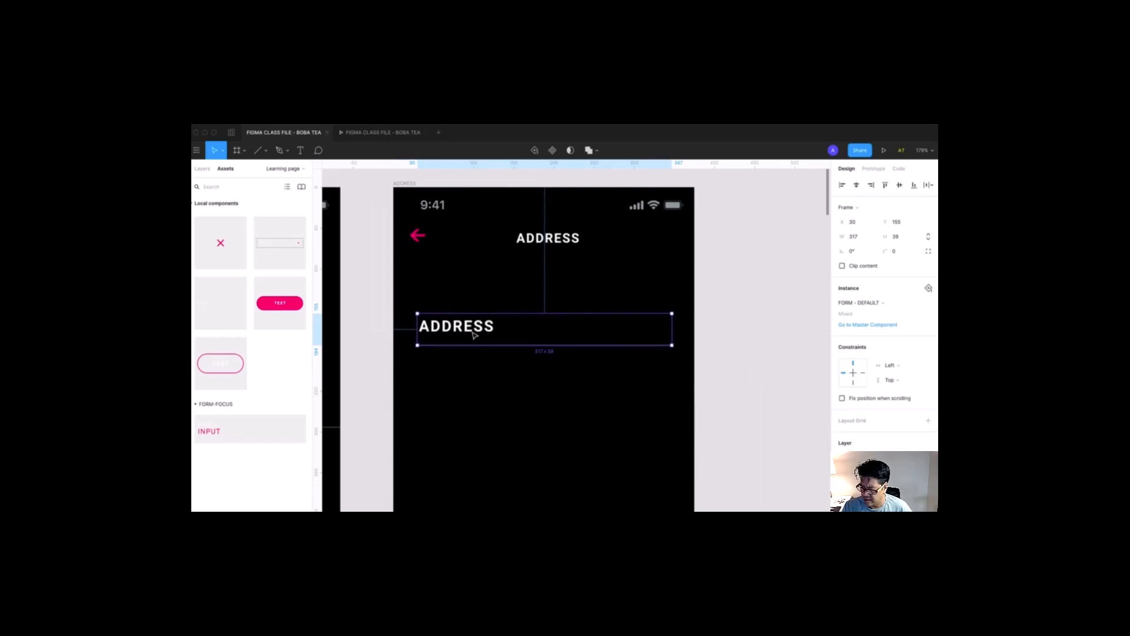
pyautogui.doubleClick(209, 429)
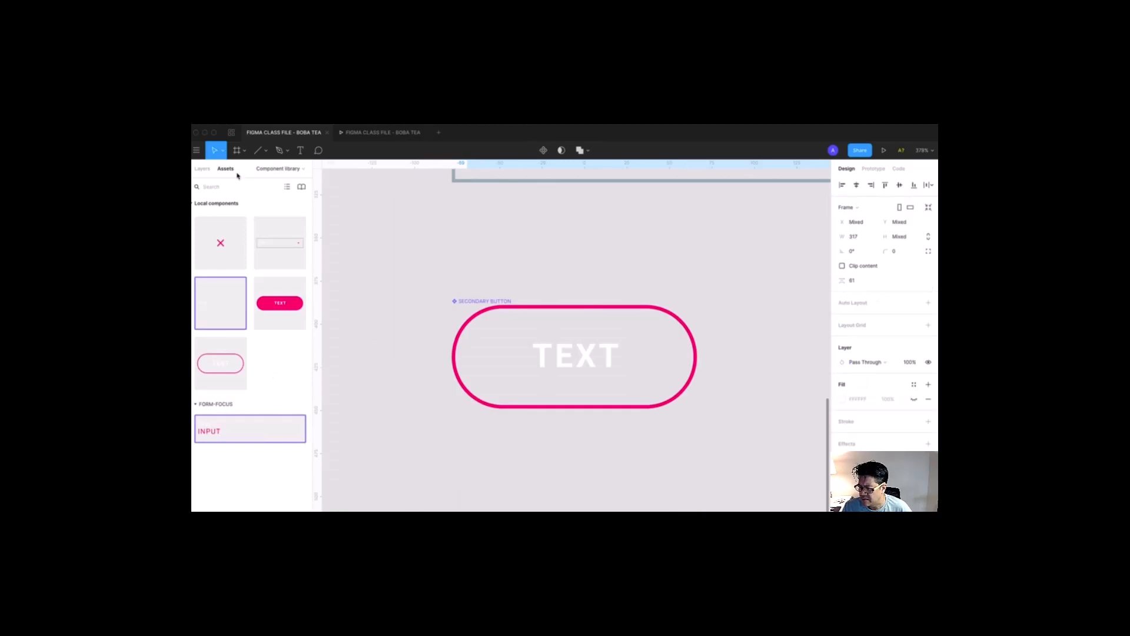
# Step: Back on the Learning page, place the active INPUT field component onto the Address screen
pyautogui.click(201, 169)
pyautogui.click(222, 202)
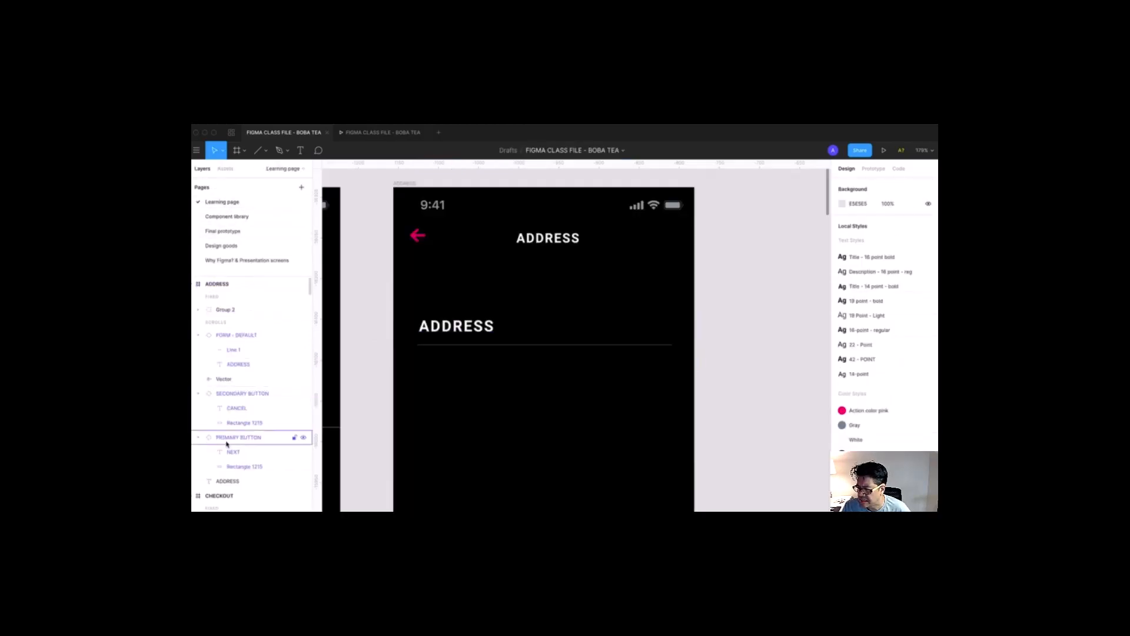
pyautogui.click(224, 169)
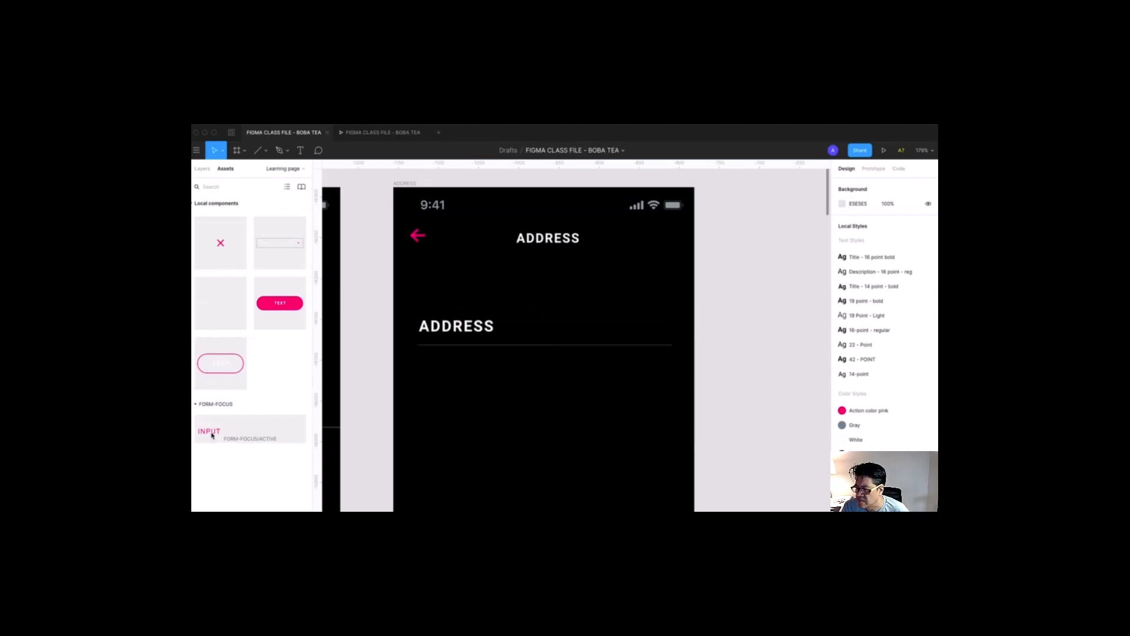
pyautogui.moveTo(221, 430); pyautogui.dragTo(454, 289)
# Step: Label the new field NAME and fill its value with a sample full name
pyautogui.click(459, 334)
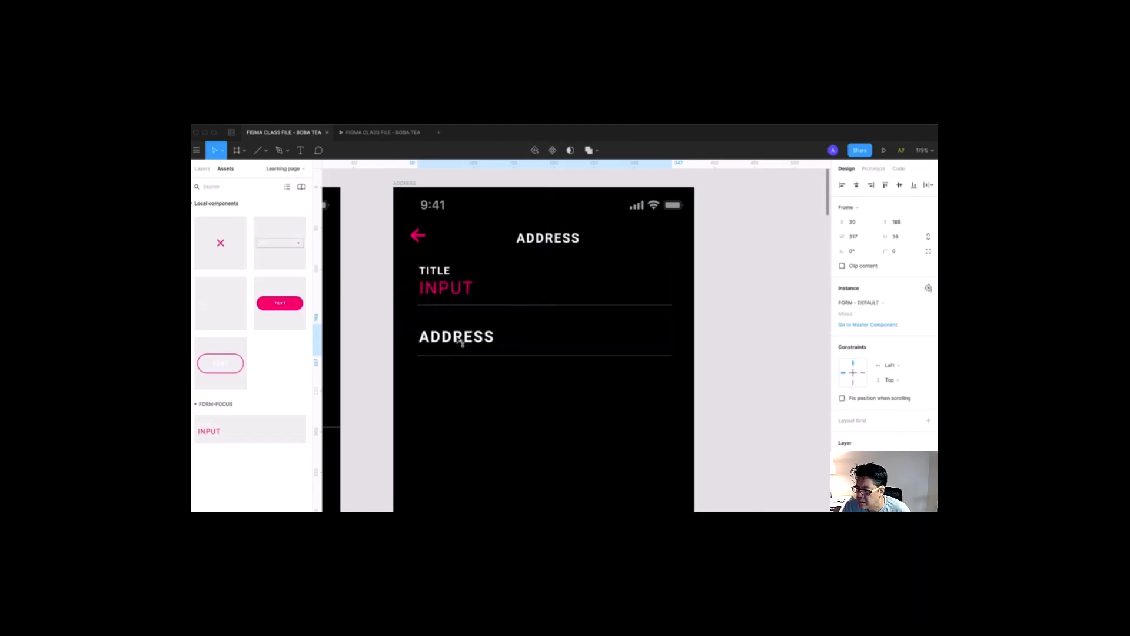
pyautogui.click(433, 271)
pyautogui.doubleClick(433, 271)
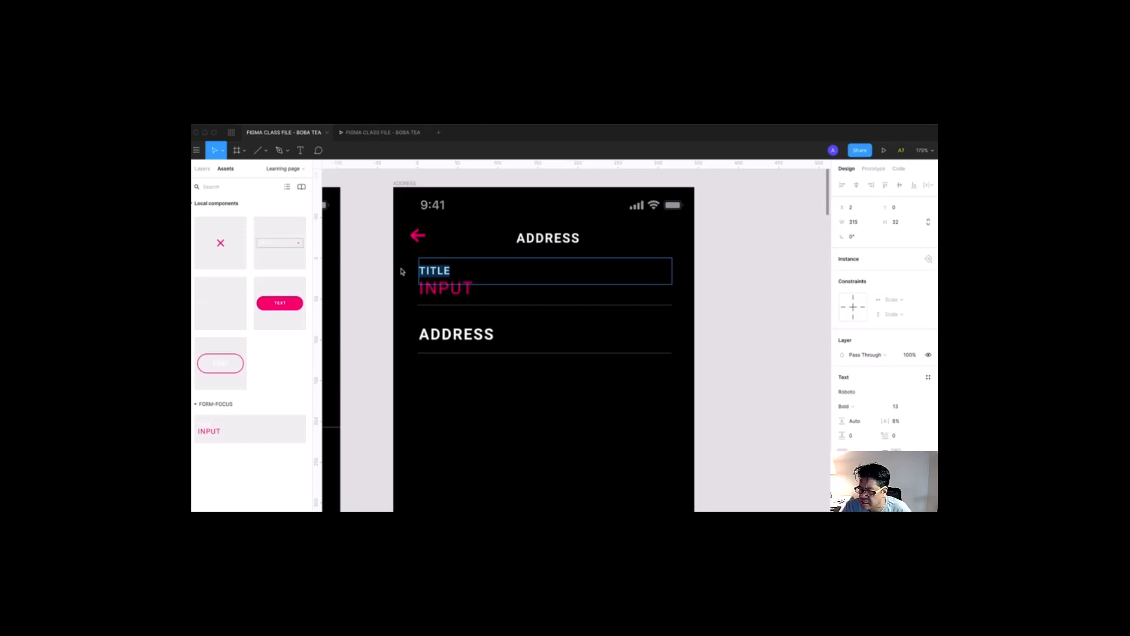
pyautogui.write('NAME')
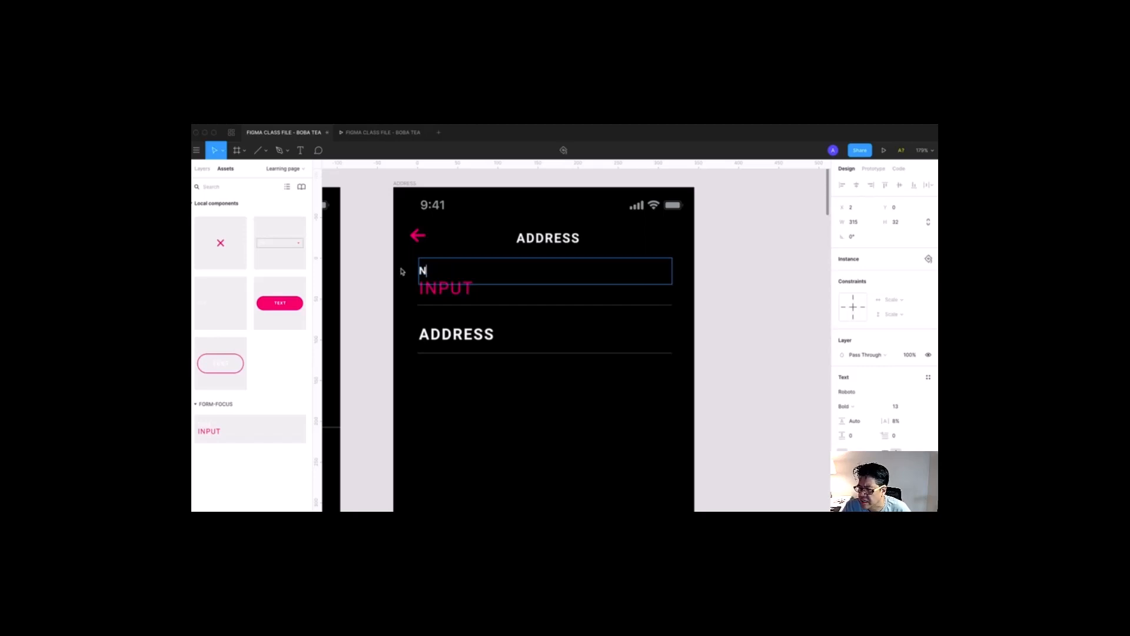
pyautogui.doubleClick(446, 290)
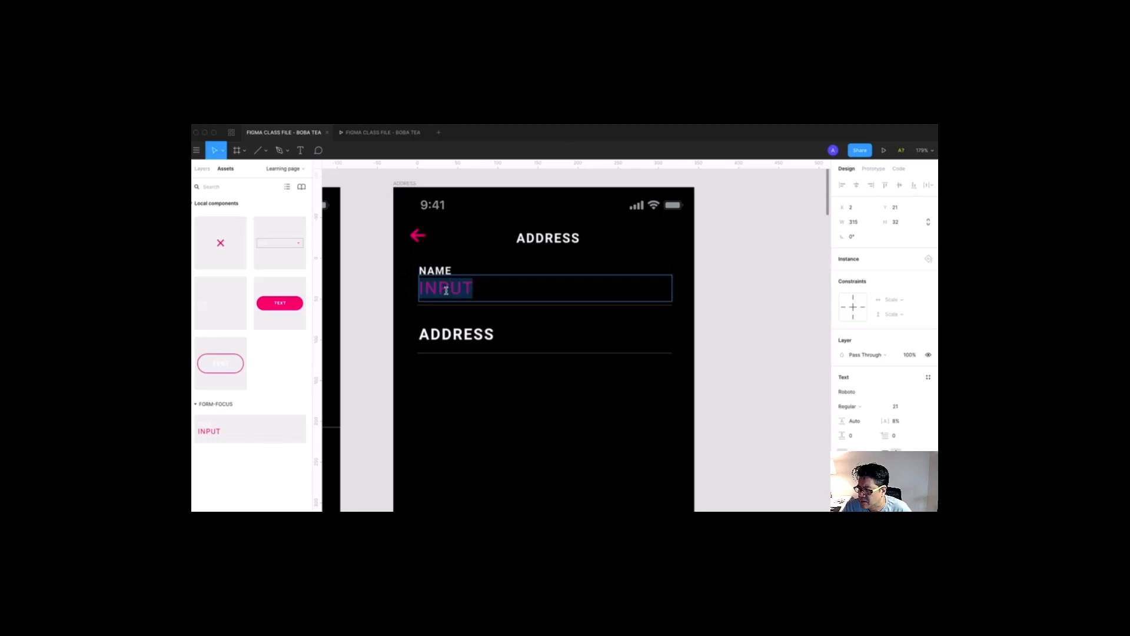
pyautogui.write('AARON')
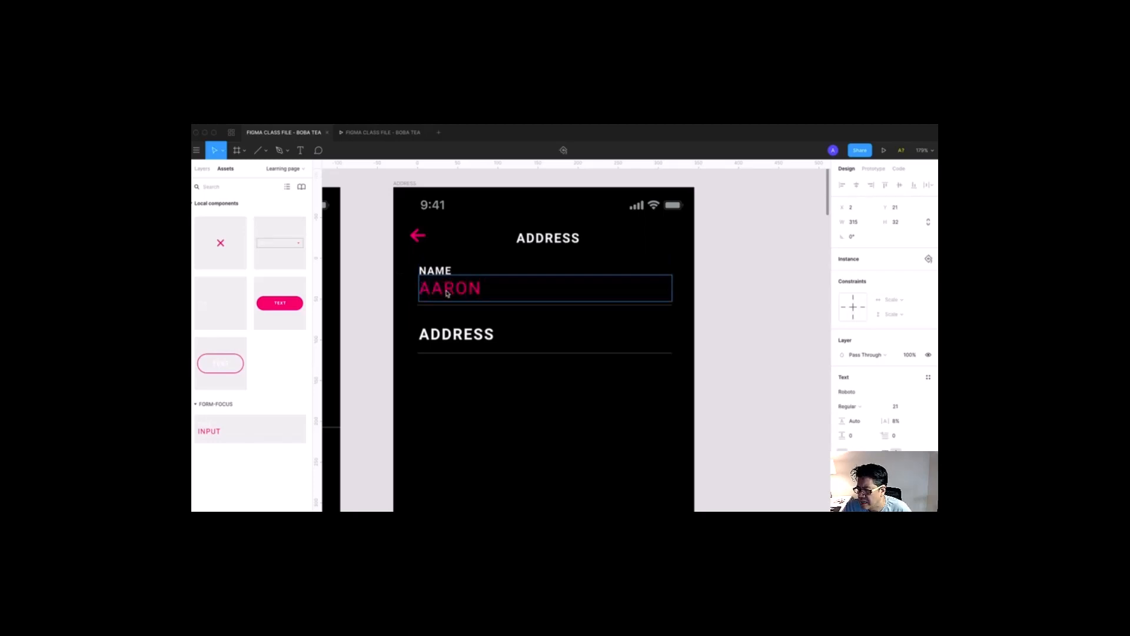
pyautogui.write(' LAWRENCE')
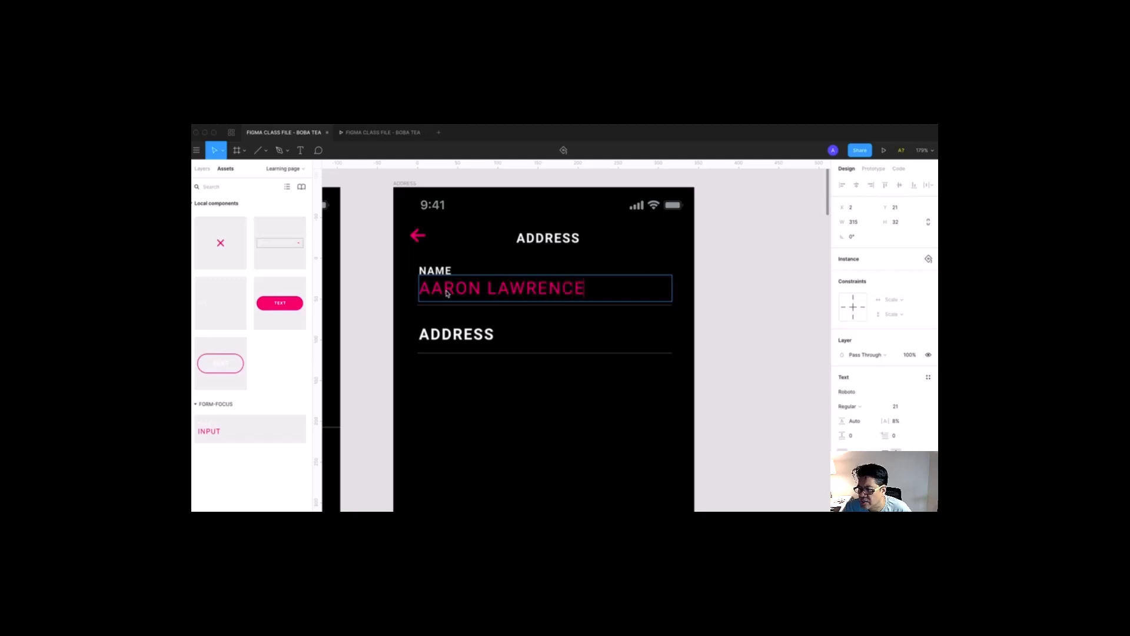
pyautogui.press('Escape')
# Step: Convert the name to lowercase, undo, and retype the first name's opening letters
pyautogui.click(358, 119)
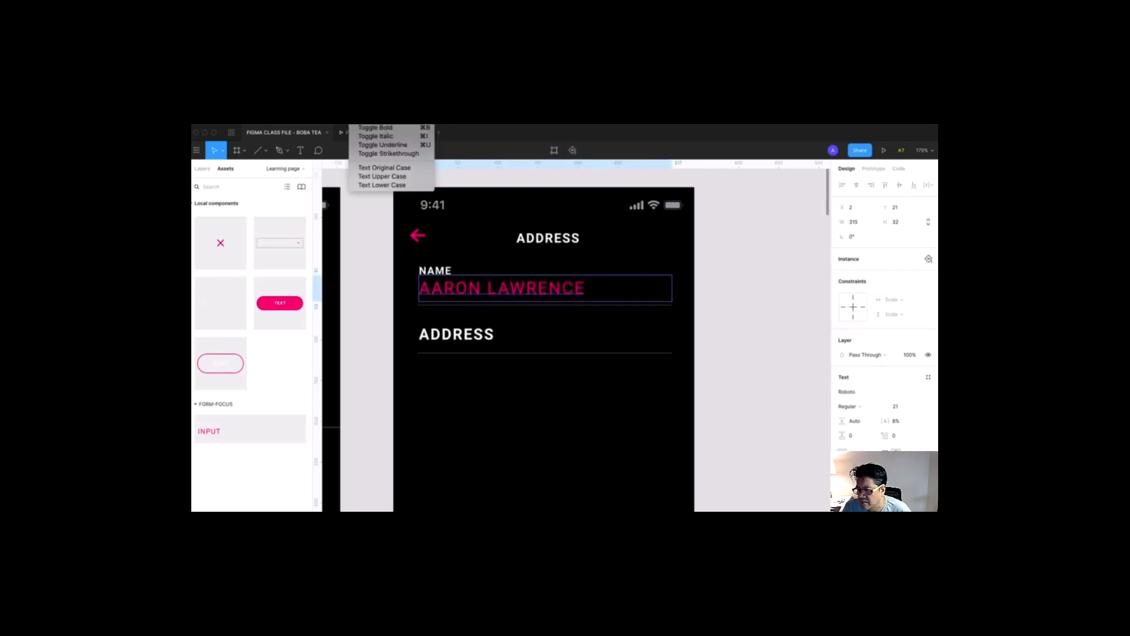
pyautogui.click(377, 185)
pyautogui.click(434, 294)
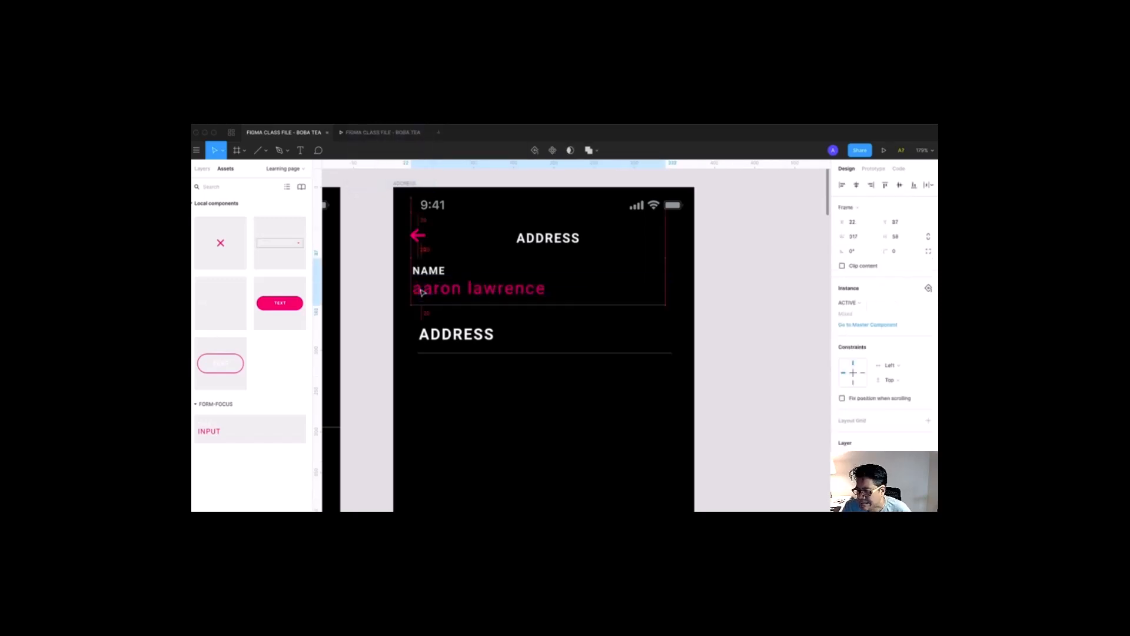
pyautogui.press('super+z')
pyautogui.doubleClick(436, 294)
pyautogui.moveTo(431, 292); pyautogui.dragTo(419, 291)
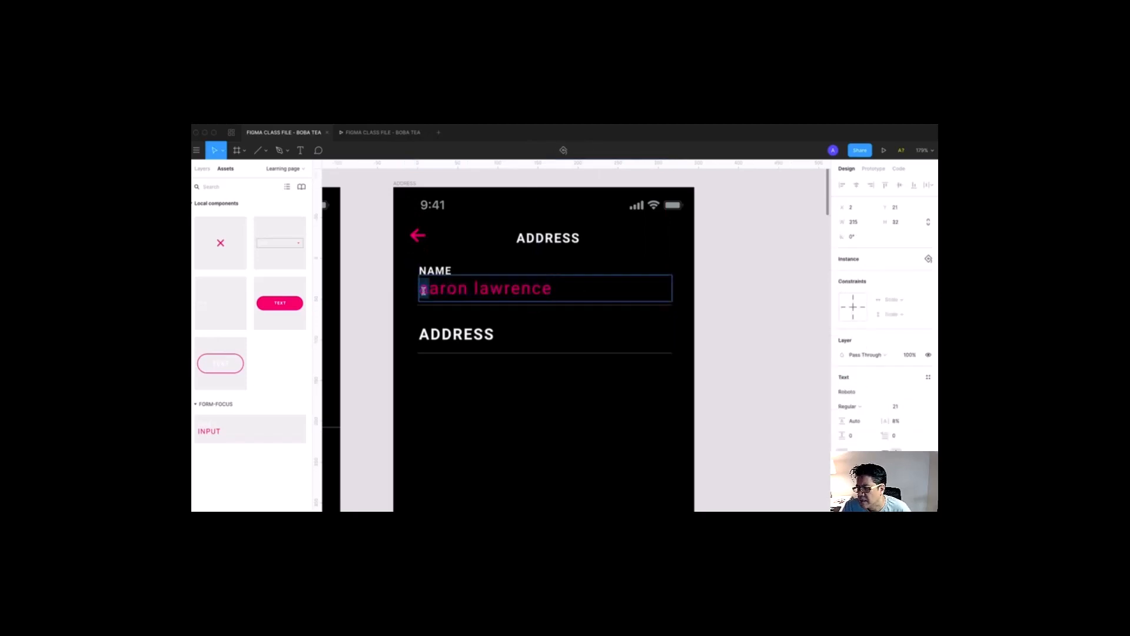
pyautogui.write('A')
pyautogui.press('BackSpace')
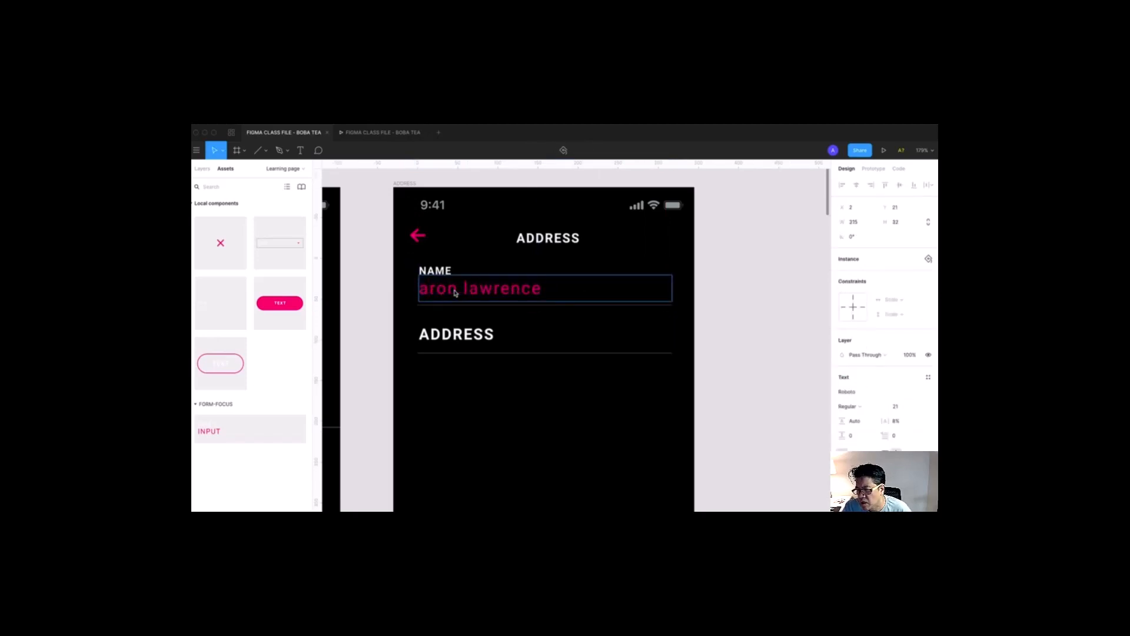
pyautogui.write('a')
pyautogui.press('BackSpace')
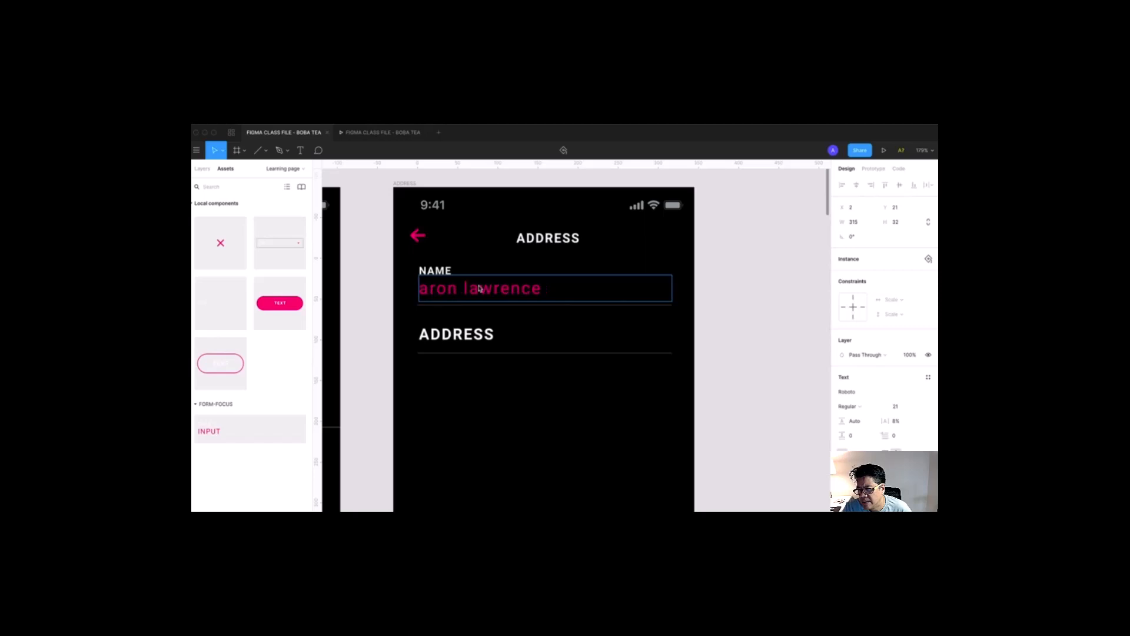
pyautogui.write('a')
# Step: Restore the name's capitals and retype the surname in lowercase, giving title case
pyautogui.moveTo(562, 288); pyautogui.dragTo(379, 291)
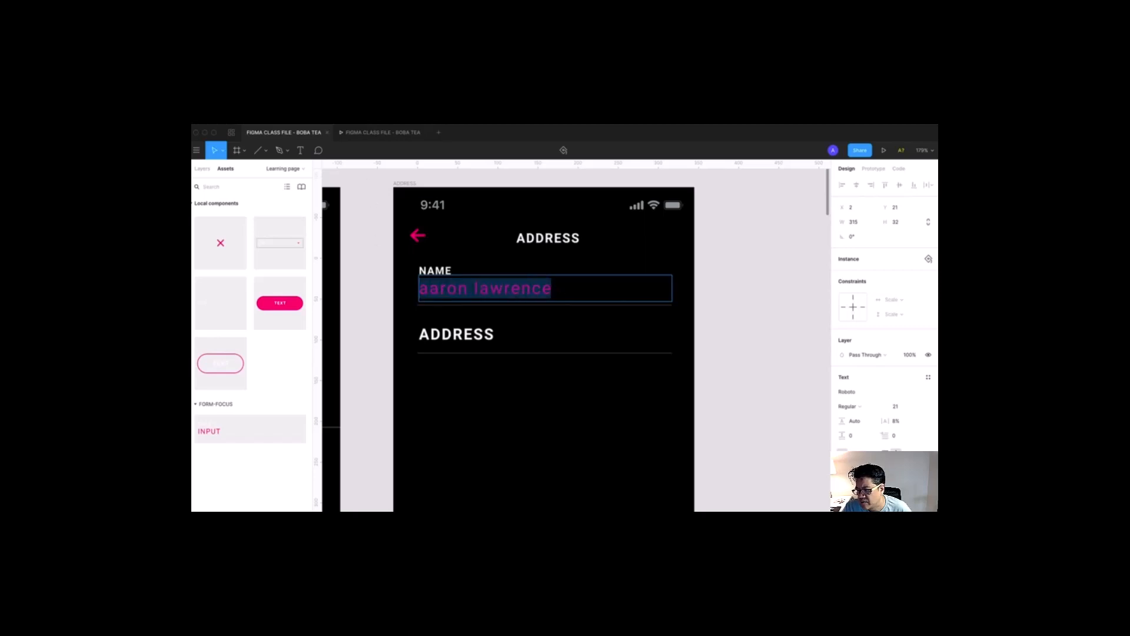
pyautogui.click(359, 119)
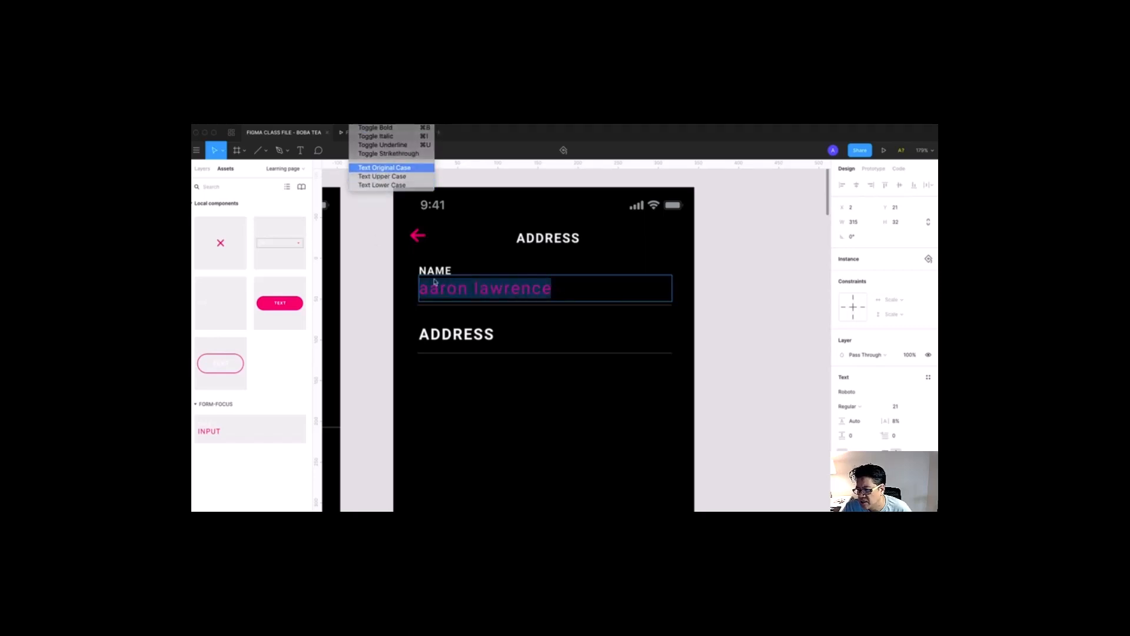
pyautogui.click(382, 168)
pyautogui.moveTo(490, 289); pyautogui.dragTo(584, 290)
pyautogui.write('awrence')
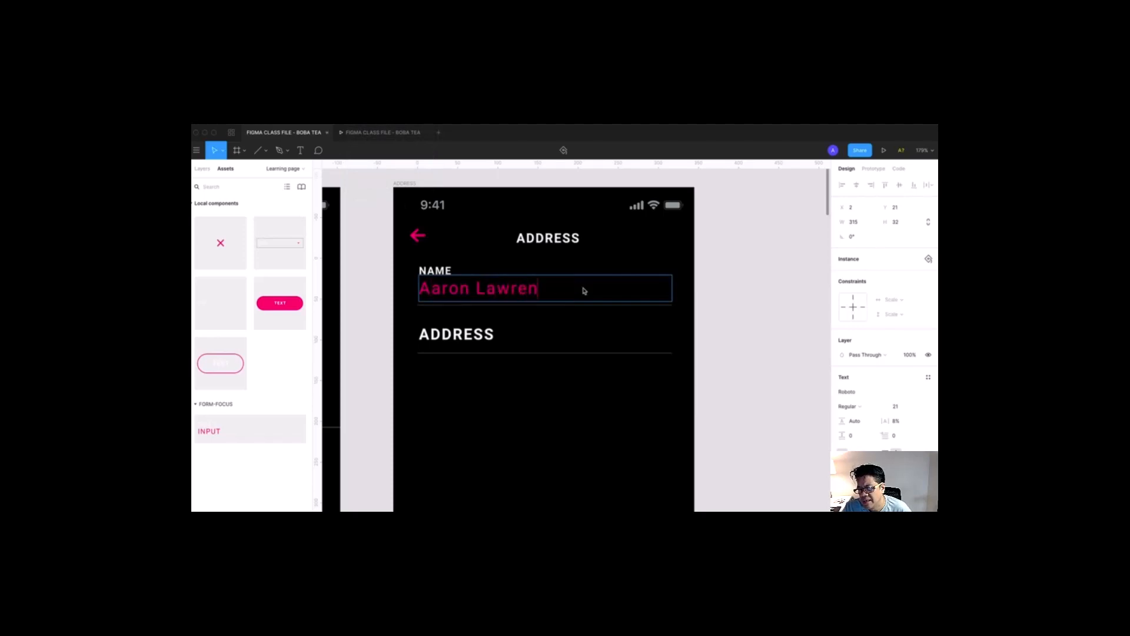
pyautogui.click(735, 347)
pyautogui.scroll(-1, 727, 323)
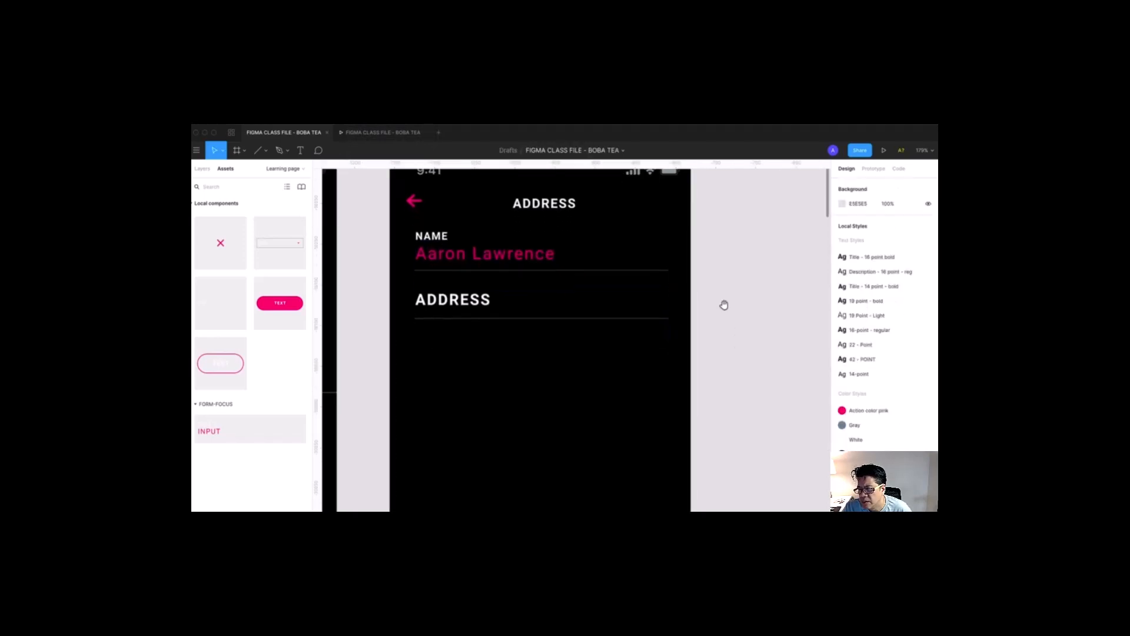
# Step: Duplicate the ADDRESS field below it as SAN FRANCISCO at 30% layer opacity
pyautogui.click(491, 302)
pyautogui.scroll(-1, 491, 303)
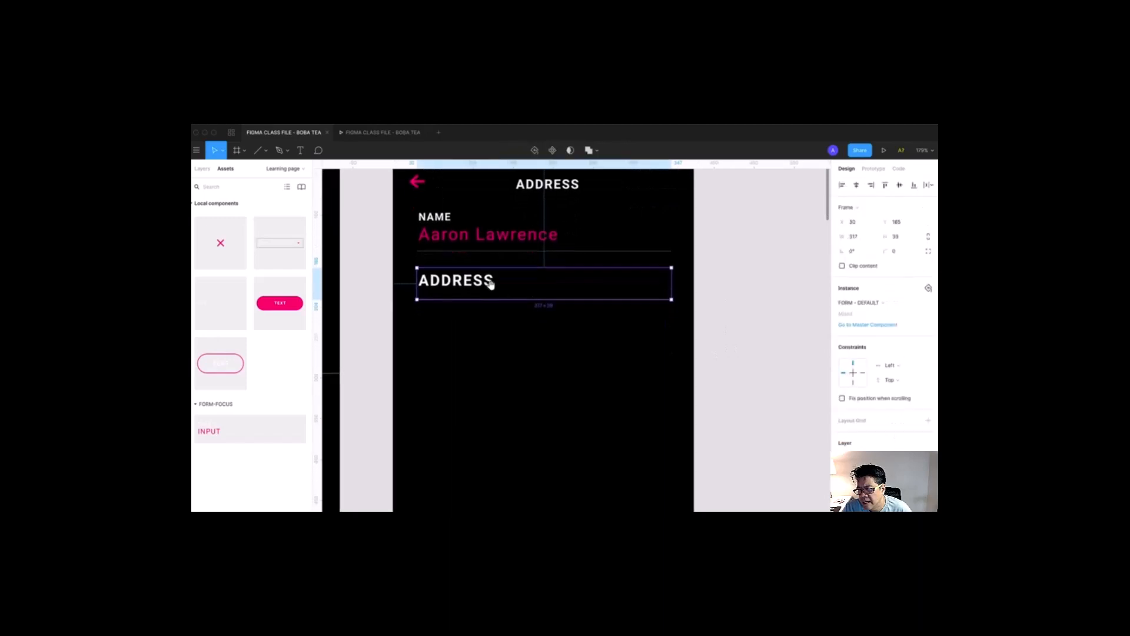
pyautogui.moveTo(492, 302); pyautogui.dragTo(492, 333)
pyautogui.scroll(2, 490, 335)
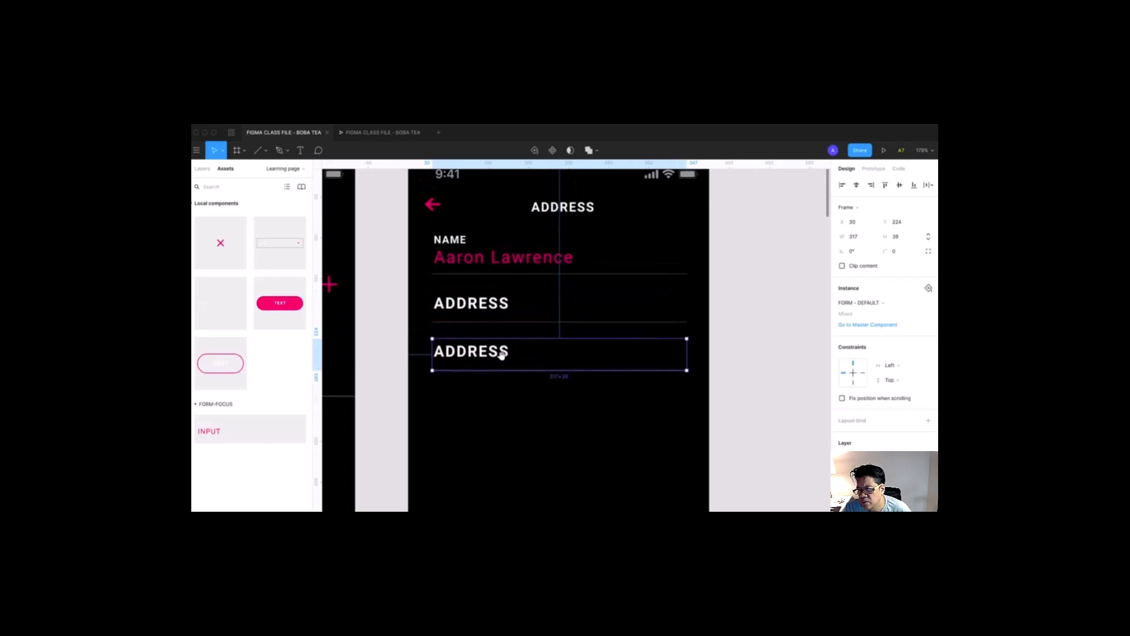
pyautogui.doubleClick(488, 356)
pyautogui.doubleClick(486, 352)
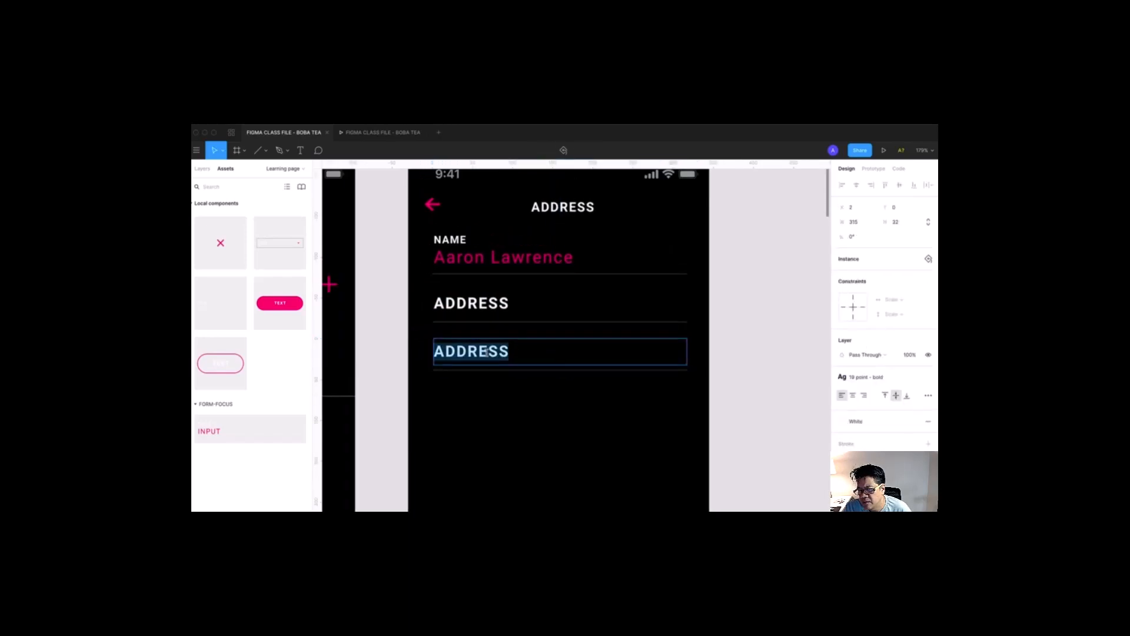
pyautogui.write('SA')
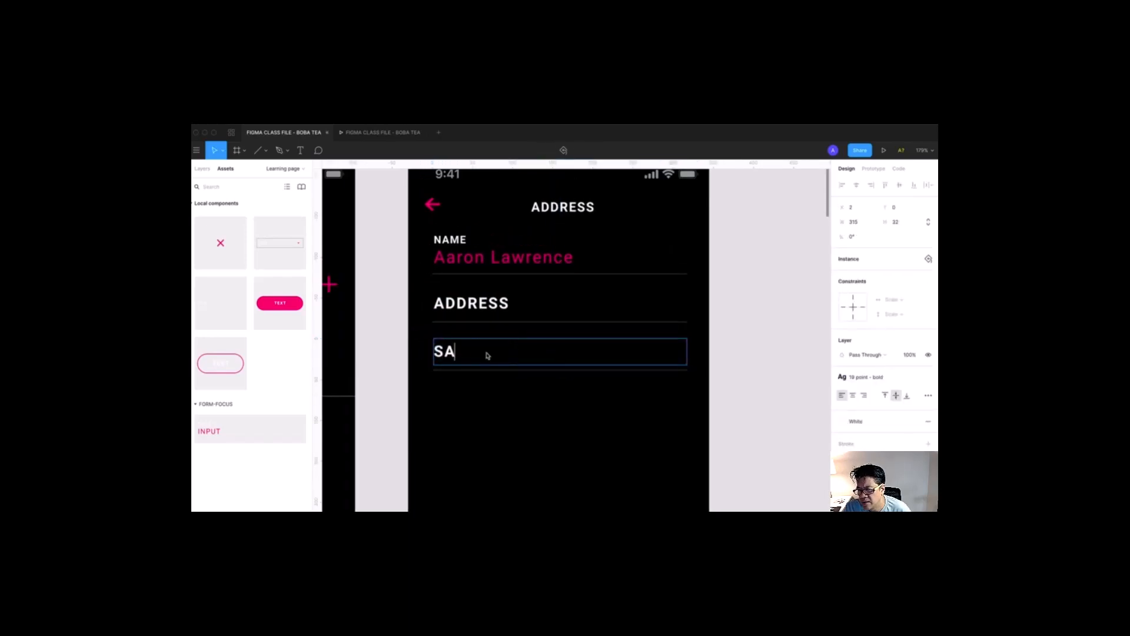
pyautogui.write('N FRANCISCO')
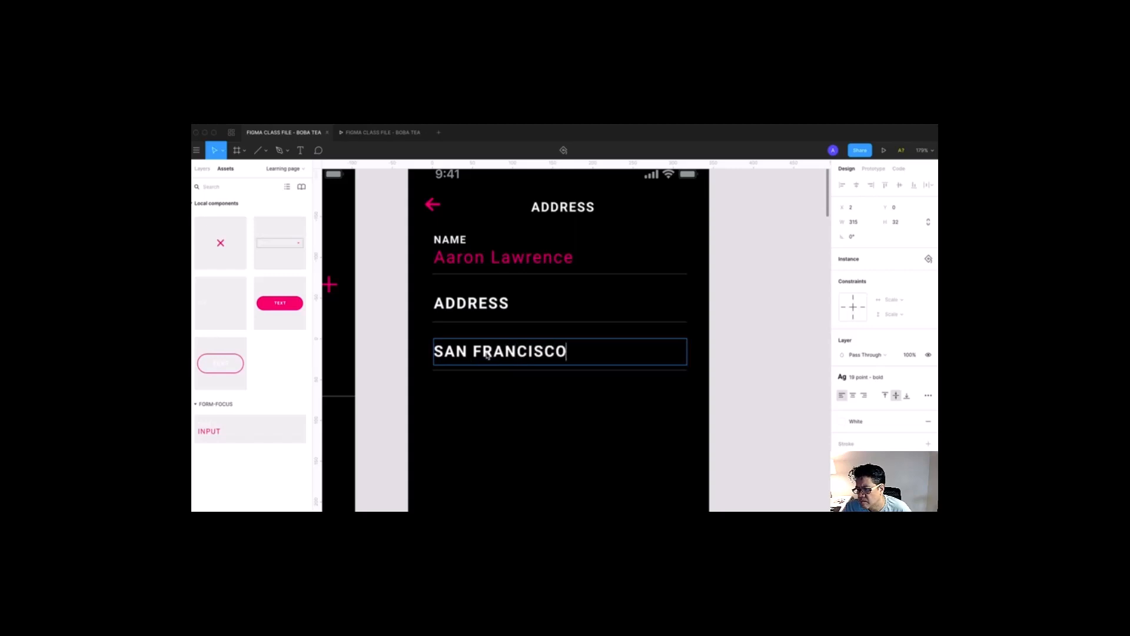
pyautogui.press('Escape')
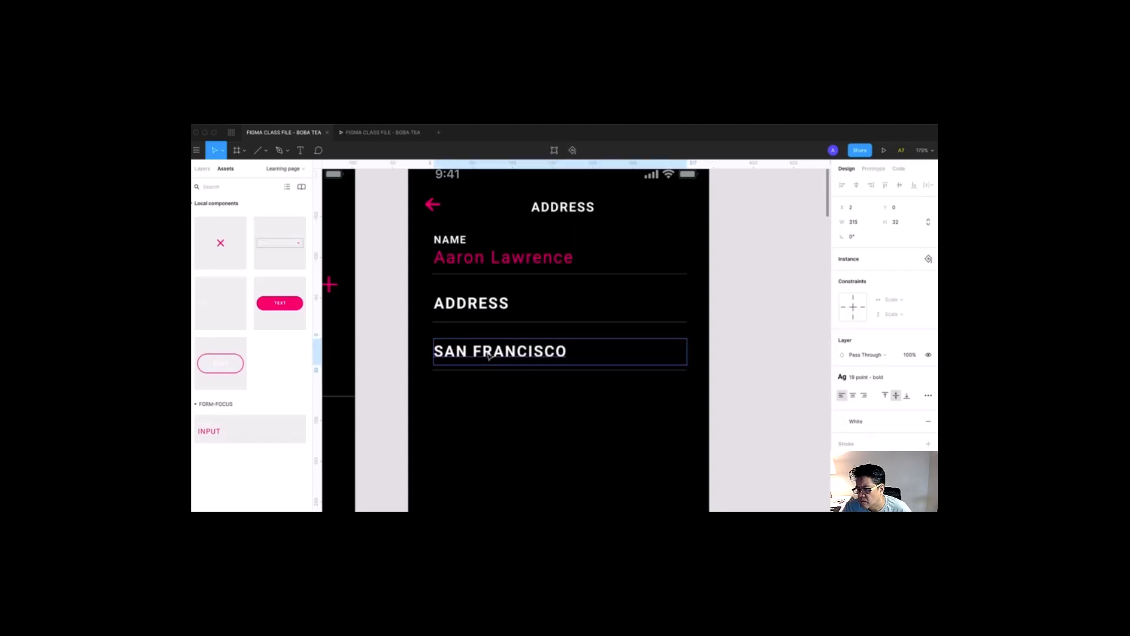
pyautogui.click(911, 355)
pyautogui.write('30')
pyautogui.press('Tab')
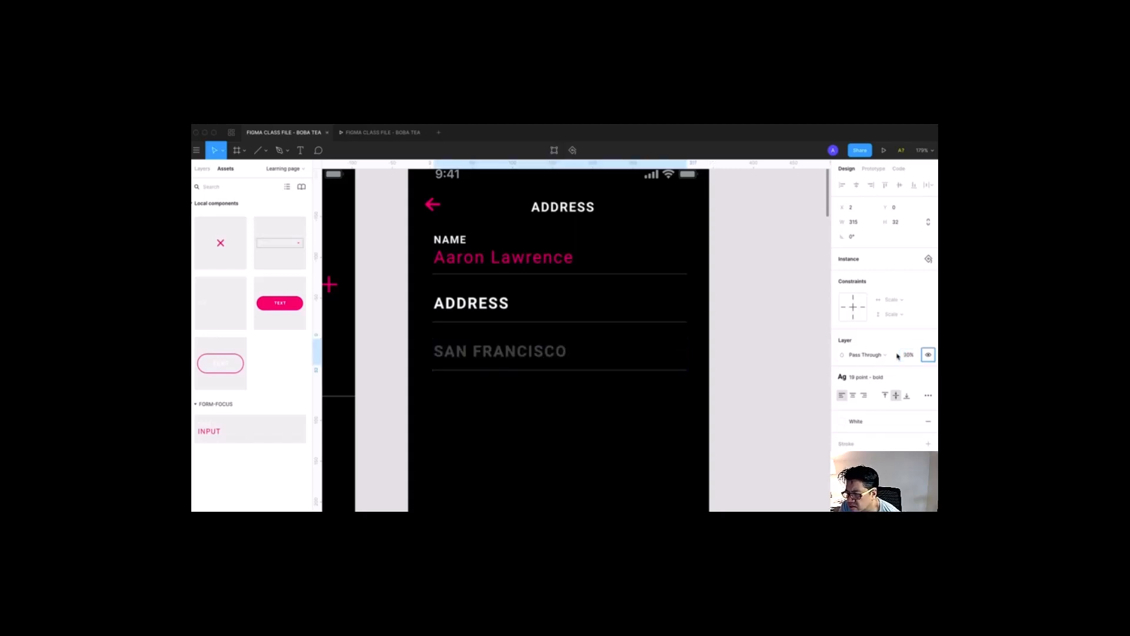
pyautogui.click(763, 372)
# Step: Rename that SAN FRANCISCO field's text to APT/SUITE
pyautogui.scroll(-2, 744, 335)
pyautogui.hscroll(-1, 745, 335)
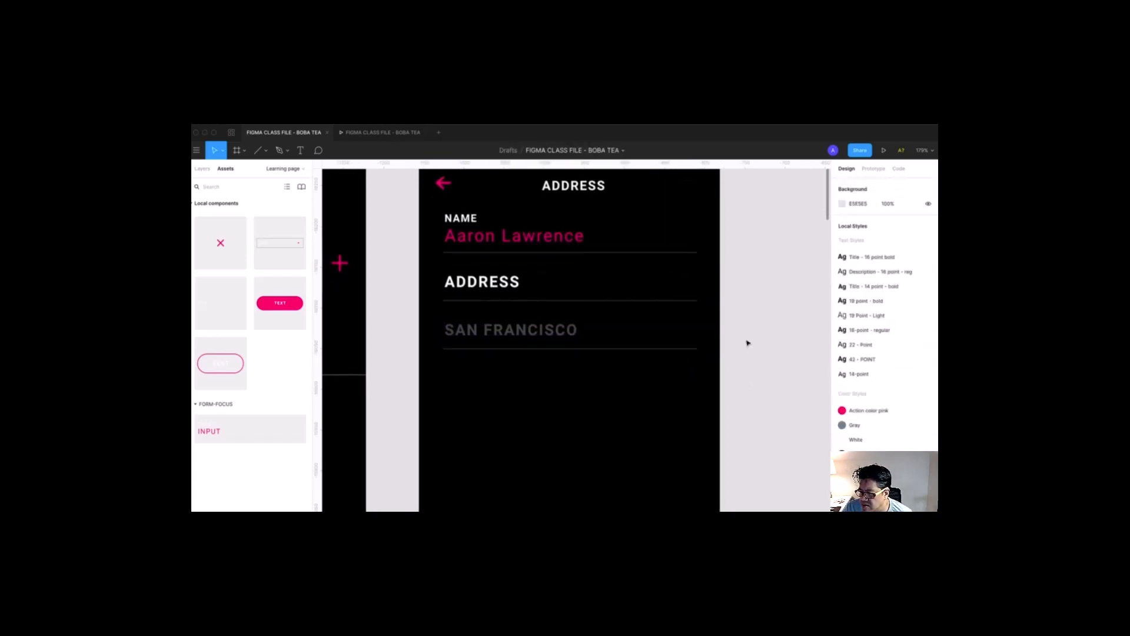
pyautogui.click(537, 333)
pyautogui.doubleClick(537, 334)
pyautogui.tripleClick(539, 333)
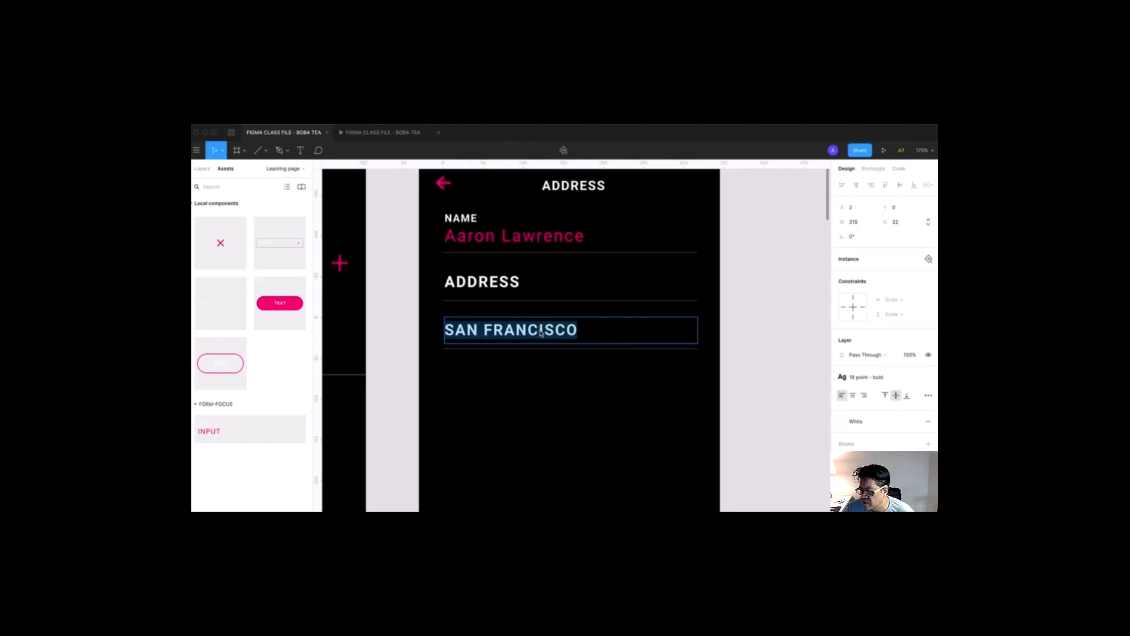
pyautogui.write('APT/S')
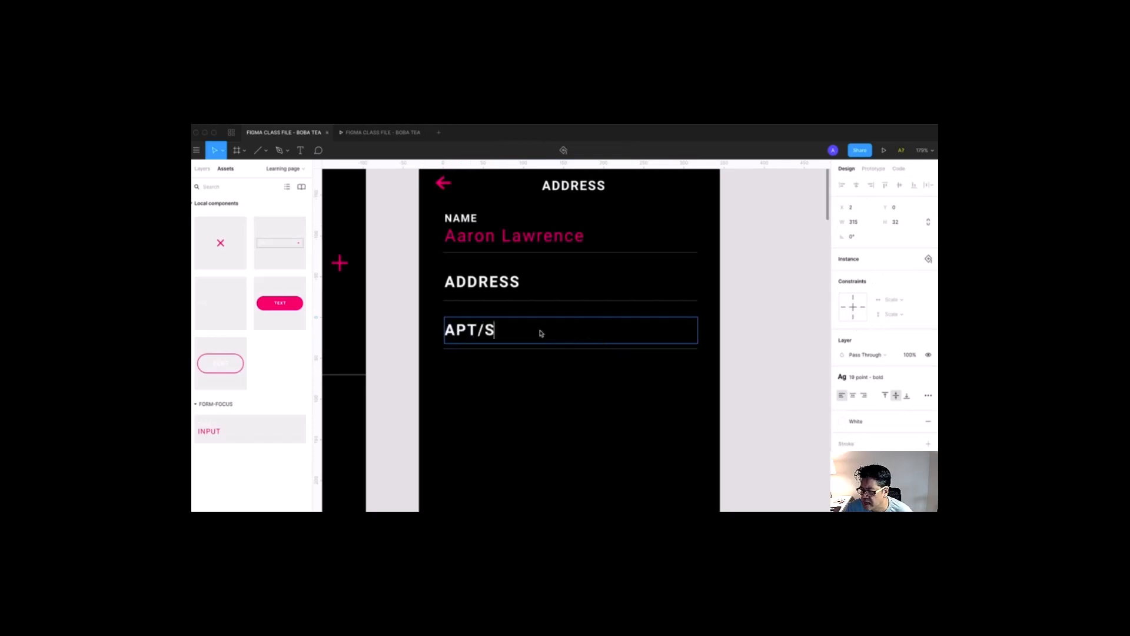
pyautogui.write('UITE')
pyautogui.press('Escape')
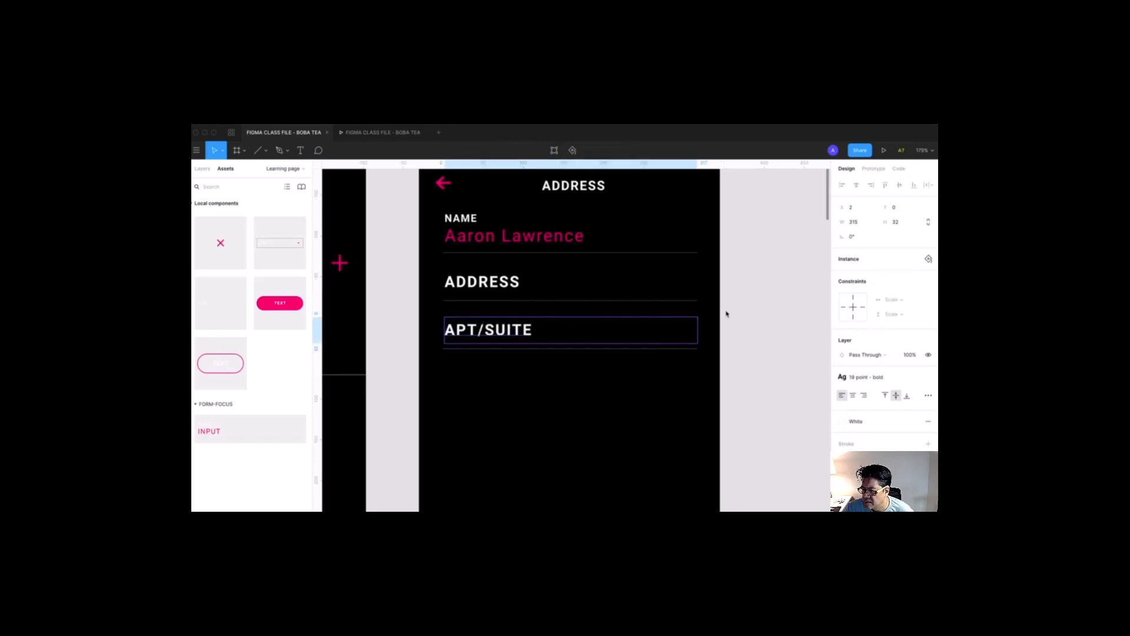
pyautogui.press('Escape')
# Step: Duplicate APT/SUITE below it, relabel the copy SAN FRANCISCO, and dim it to 30% opacity
pyautogui.click(510, 338)
pyautogui.moveTo(510, 339); pyautogui.dragTo(506, 386)
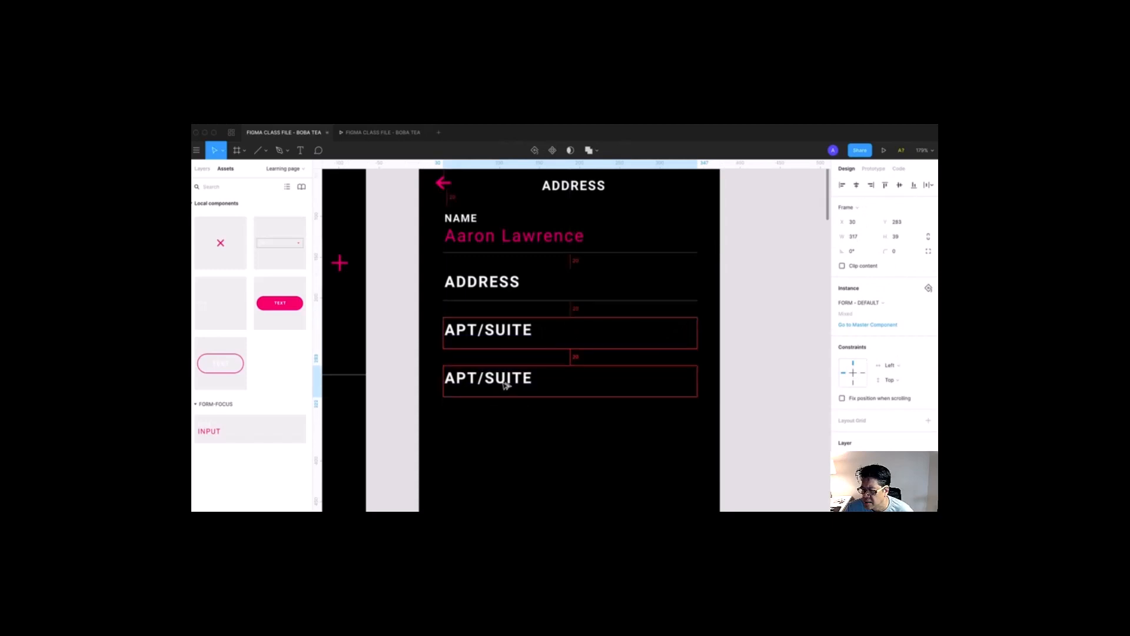
pyautogui.doubleClick(503, 385)
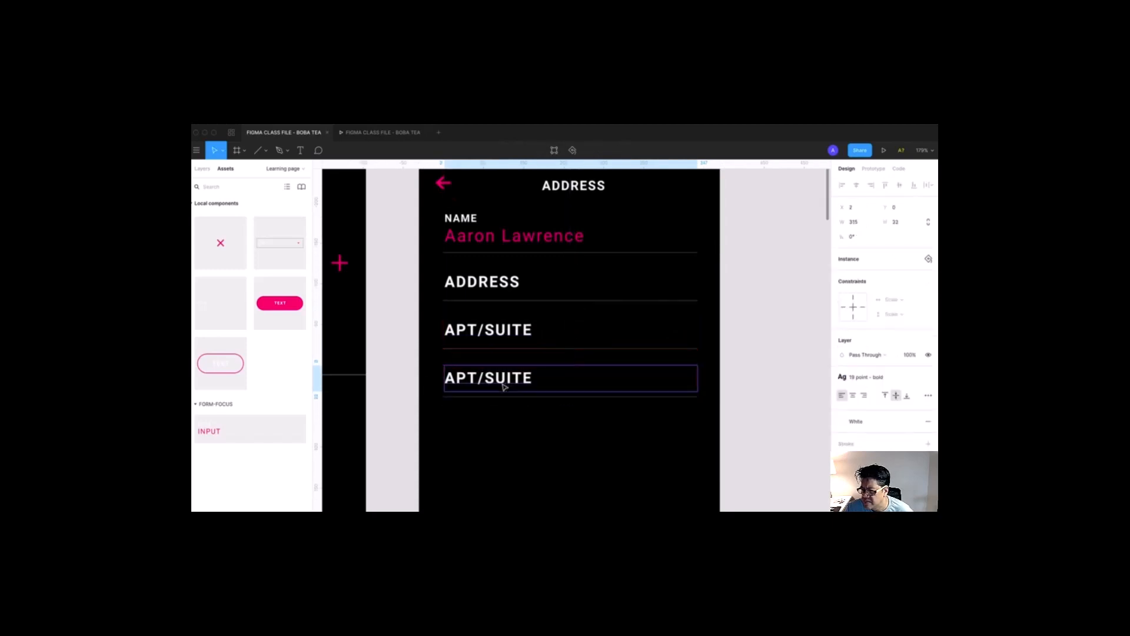
pyautogui.doubleClick(502, 385)
pyautogui.write('SAN ')
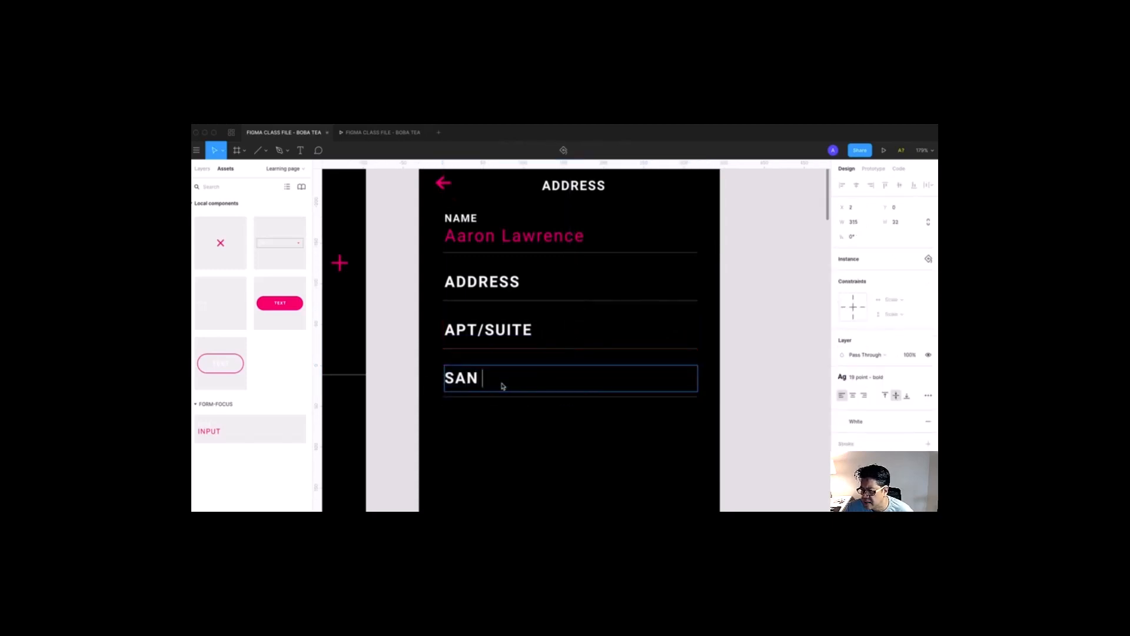
pyautogui.write('FRANCISCO')
pyautogui.press('BackSpace')
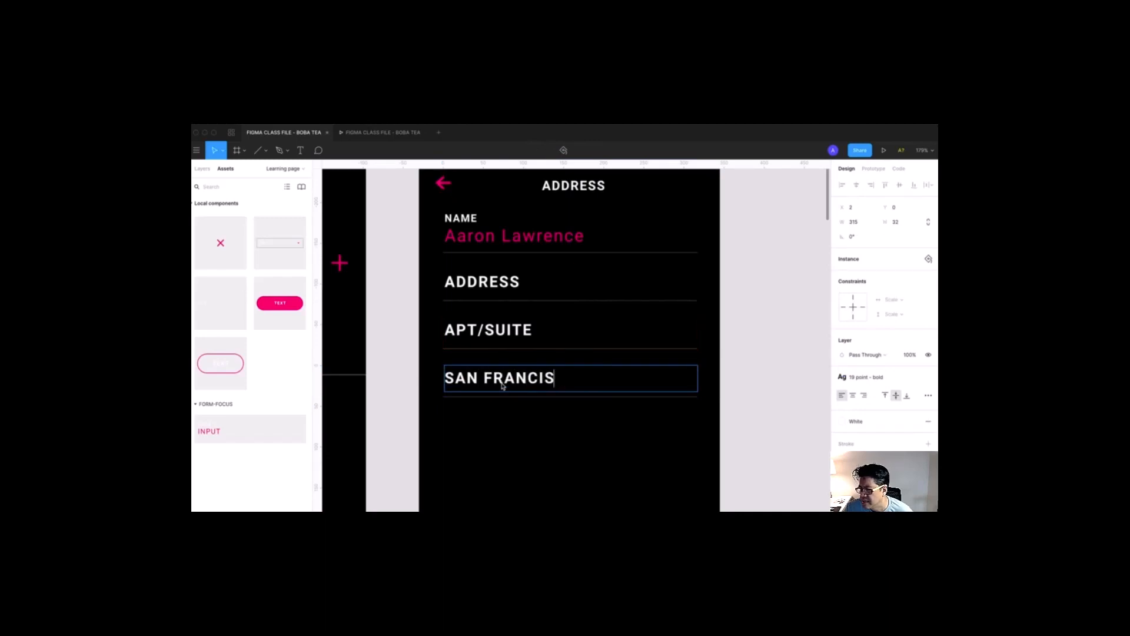
pyautogui.write('CO')
pyautogui.press('Escape')
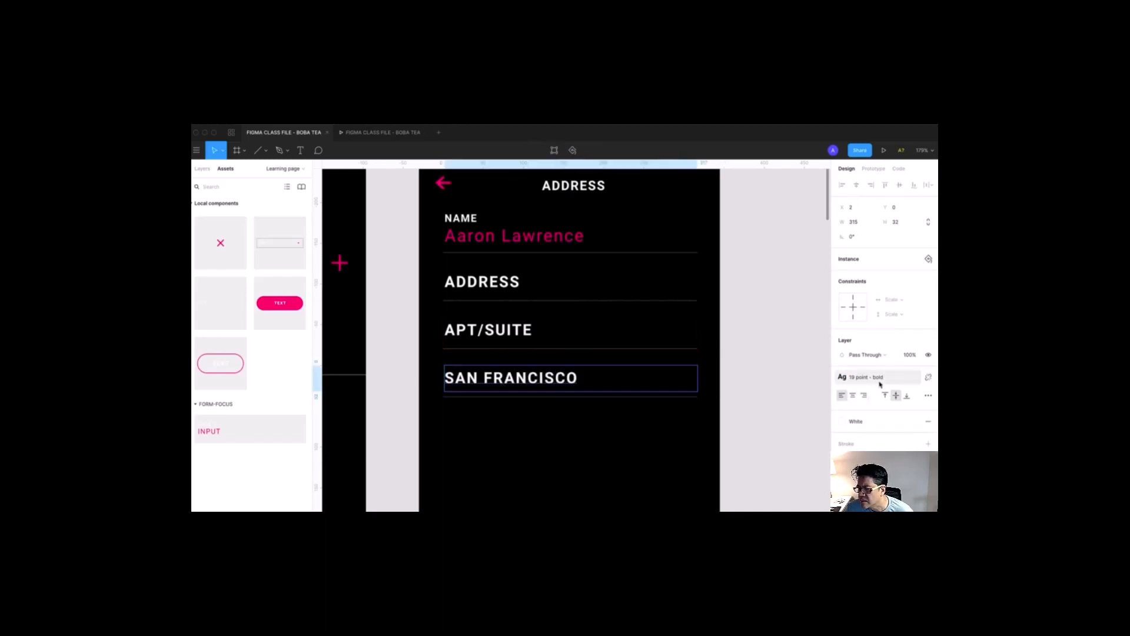
pyautogui.click(913, 356)
pyautogui.write('30')
pyautogui.press('Tab')
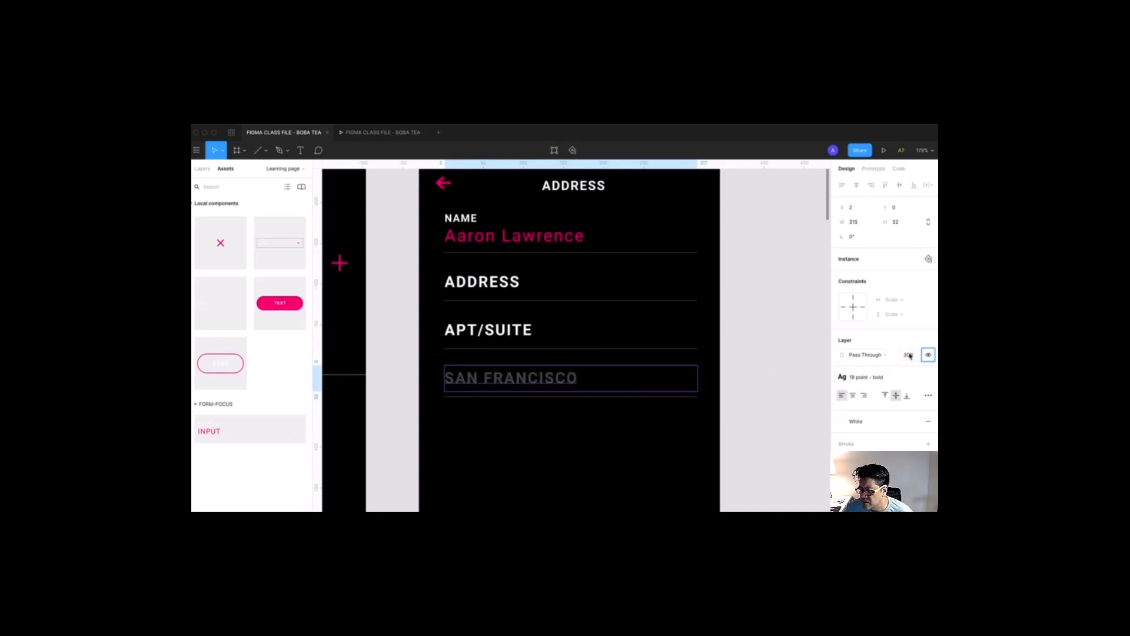
pyautogui.click(778, 380)
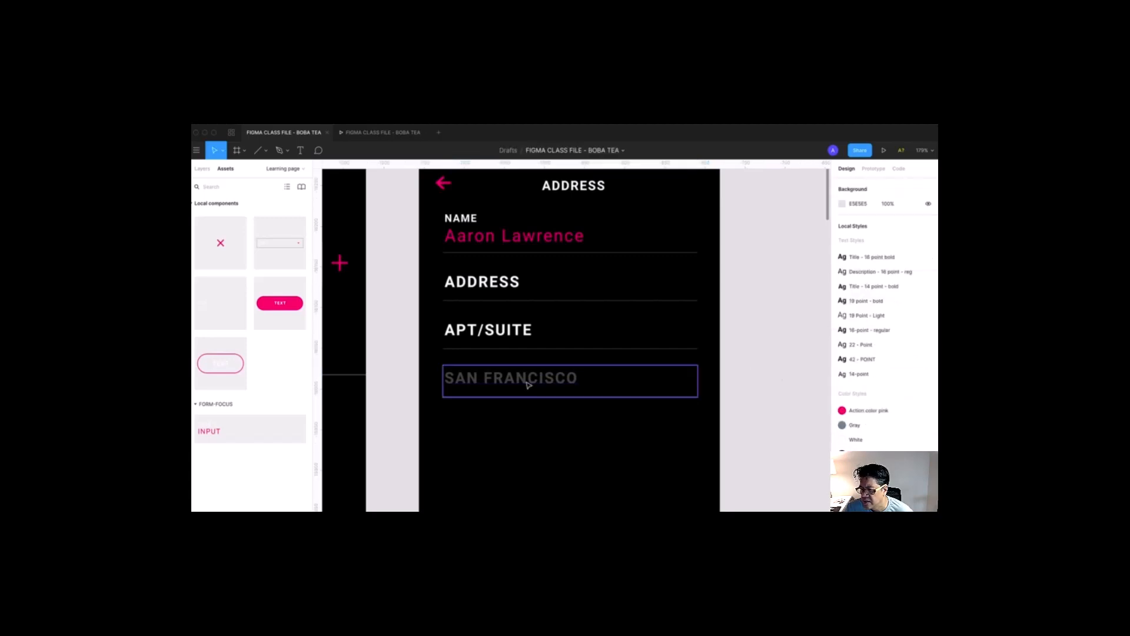
# Step: Zoom out to see the Checkout and Address screens, then zoom back in on Address
pyautogui.moveTo(546, 393); pyautogui.dragTo(547, 388)
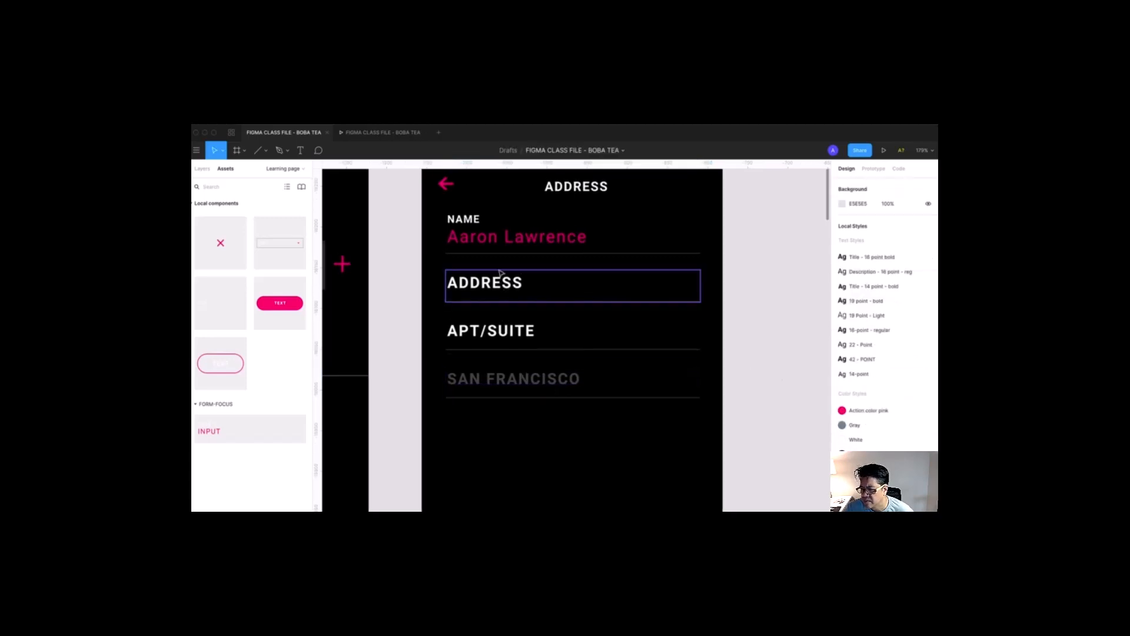
pyautogui.scroll(-1, 532, 371)
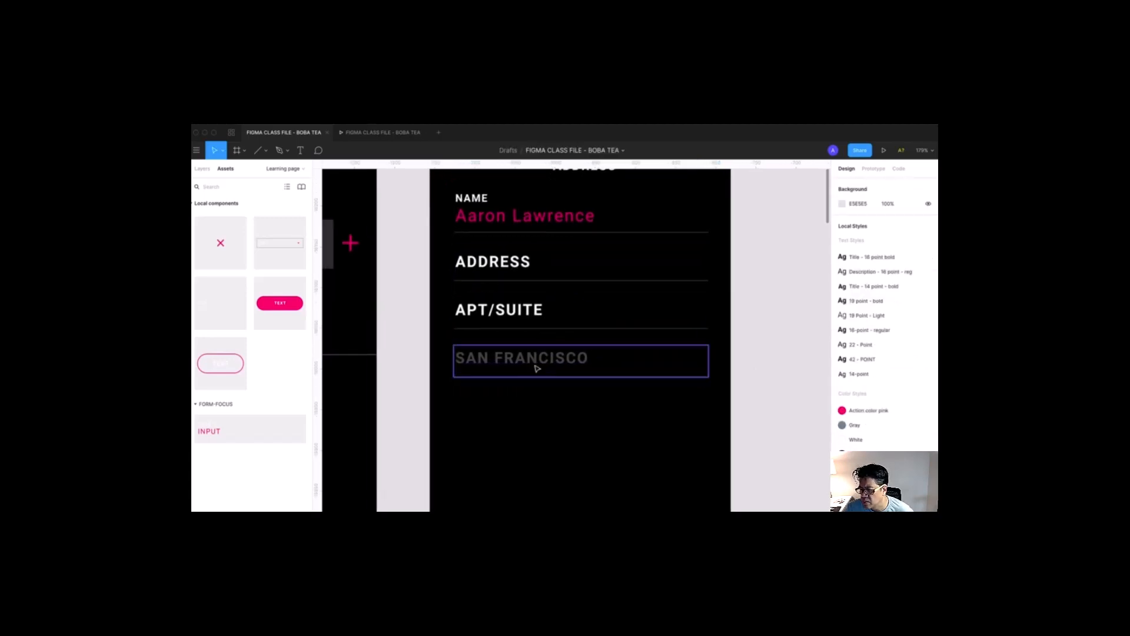
pyautogui.hotkey('shift', '0')
pyautogui.moveTo(454, 178); pyautogui.dragTo(652, 399)
# Step: Duplicate the dimmed SAN FRANCISCO field below itself and relabel the copy CALIFORNIA
pyautogui.moveTo(569, 390); pyautogui.dragTo(581, 430)
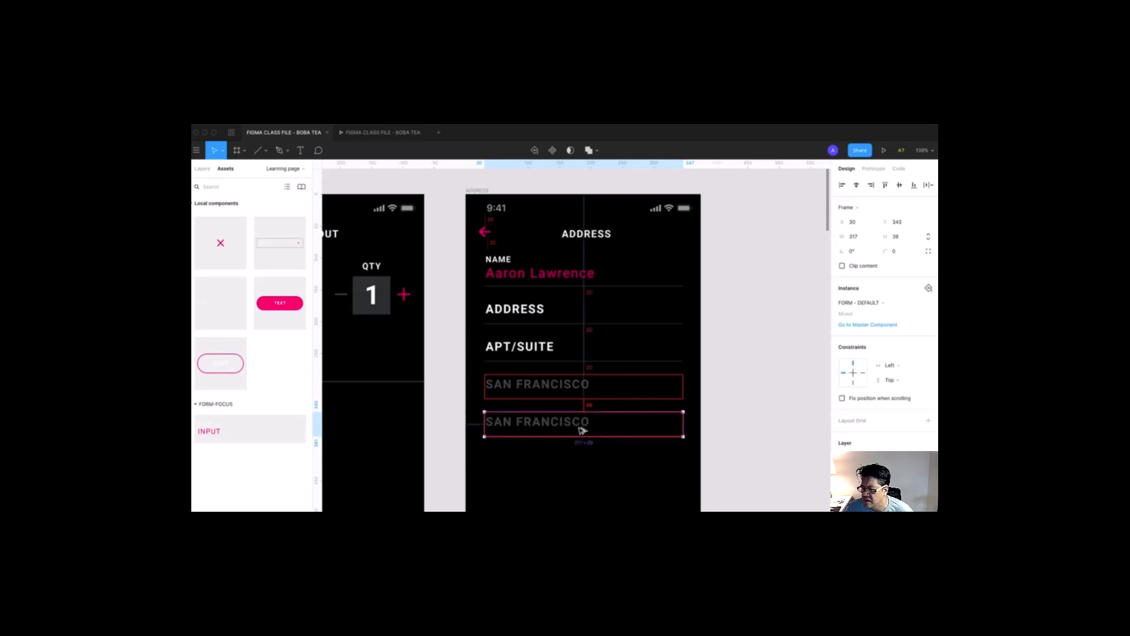
pyautogui.doubleClick(580, 429)
pyautogui.doubleClick(579, 429)
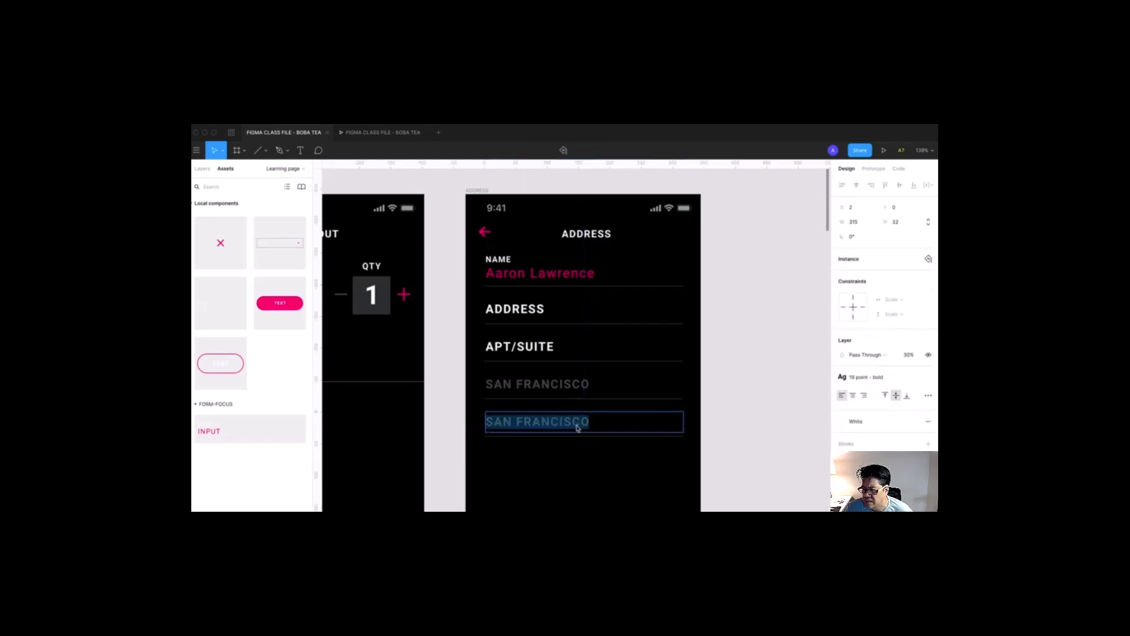
pyautogui.write('CALIFORNIA')
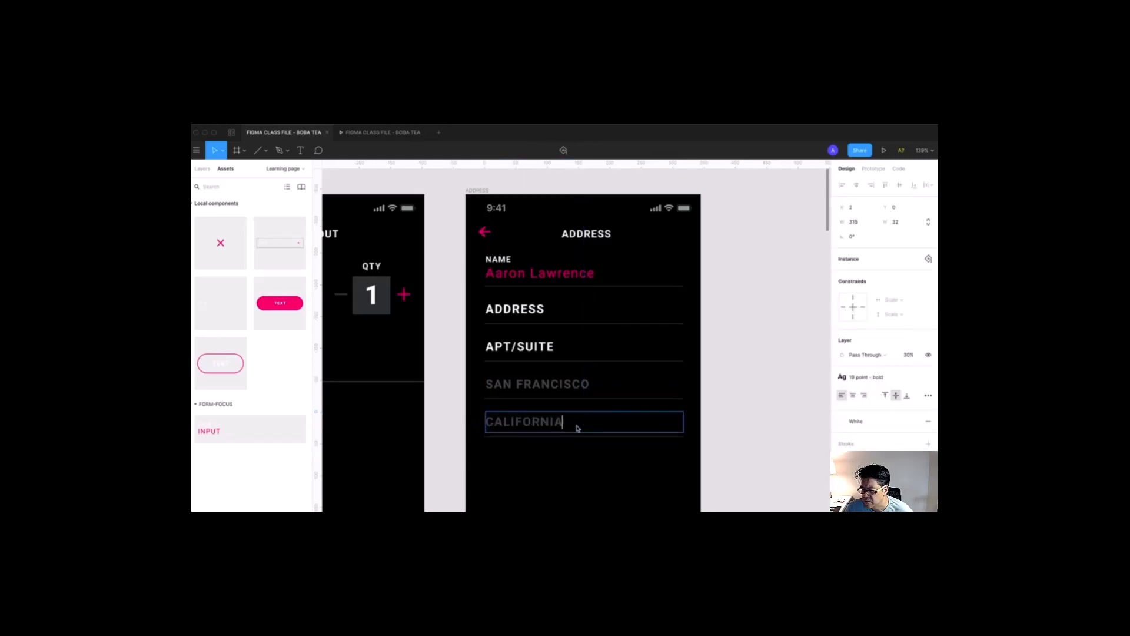
pyautogui.click(752, 406)
pyautogui.scroll(-2, 756, 389)
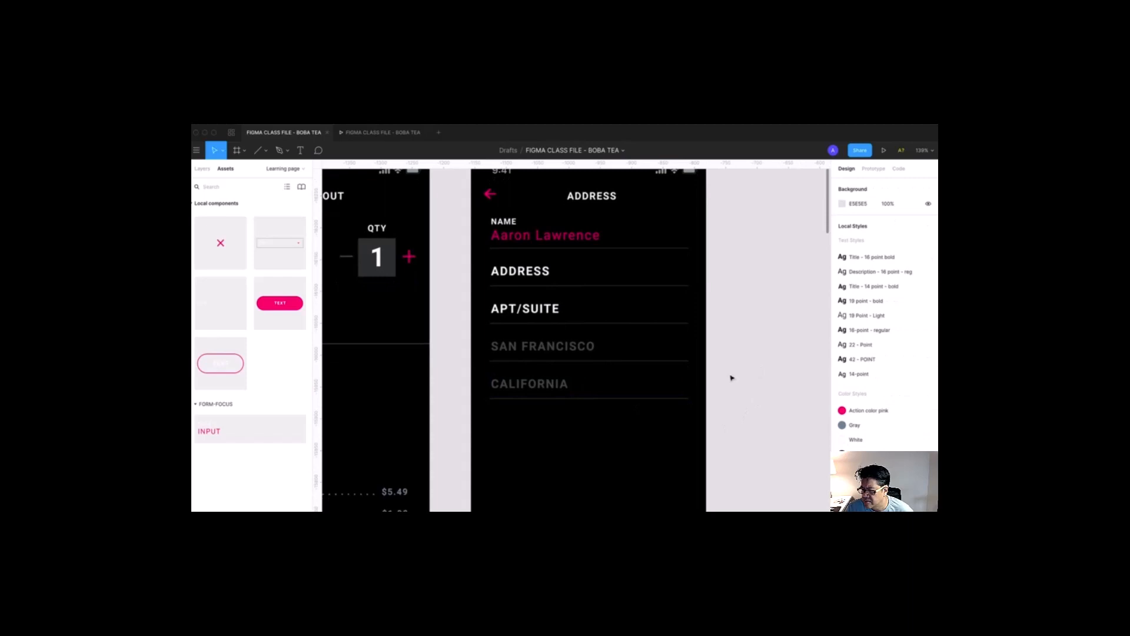
# Step: Duplicate the APT/SUITE field below CALIFORNIA and relabel it PHONE NUMBER
pyautogui.click(532, 312)
pyautogui.moveTo(532, 312); pyautogui.dragTo(541, 427)
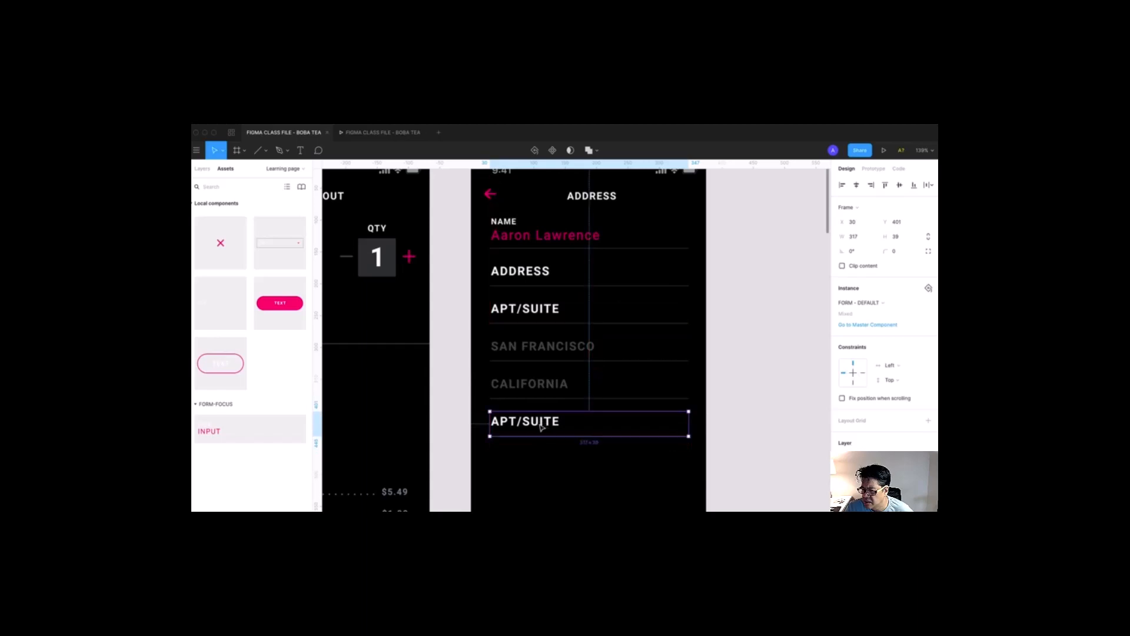
pyautogui.doubleClick(542, 427)
pyautogui.press('Return')
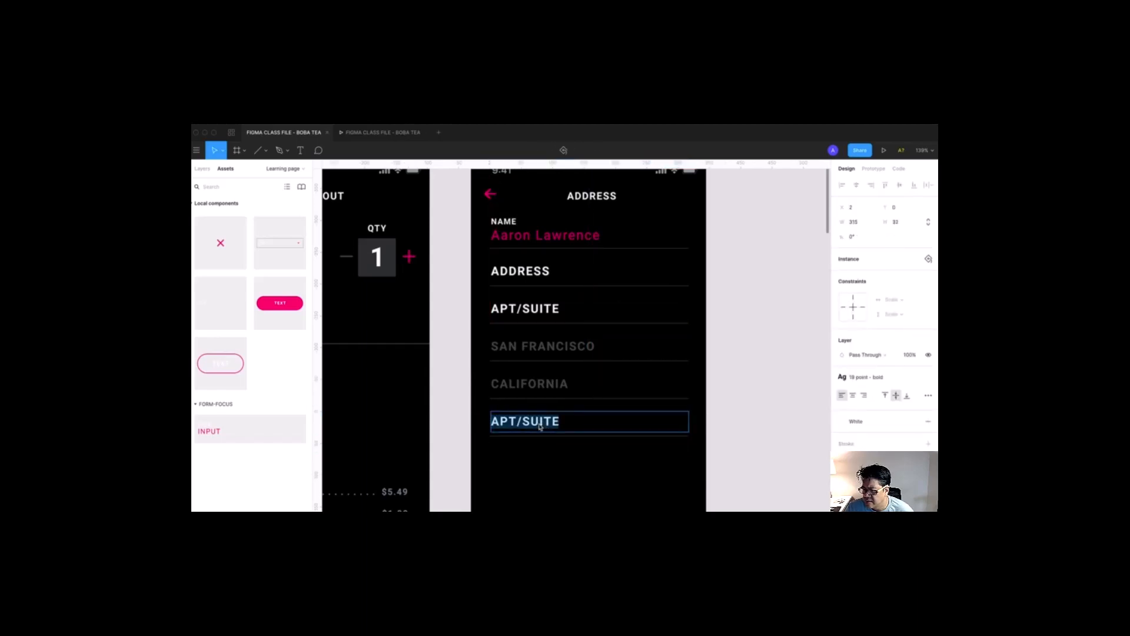
pyautogui.write('PHN')
pyautogui.press('BackSpace')
pyautogui.write('ONE')
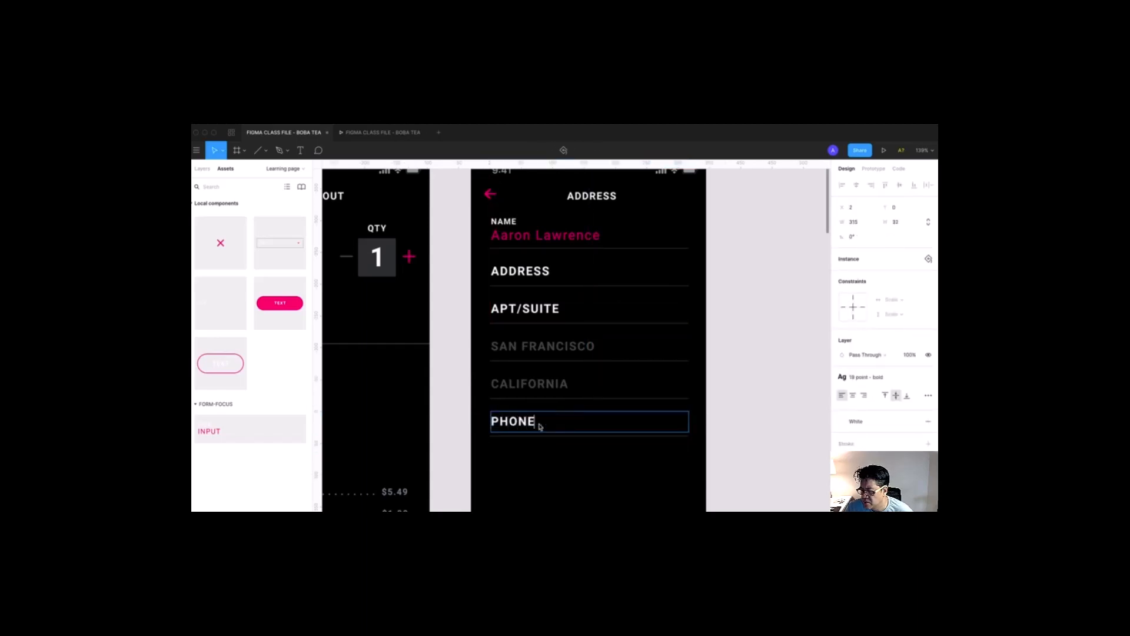
pyautogui.write(' NUMBER')
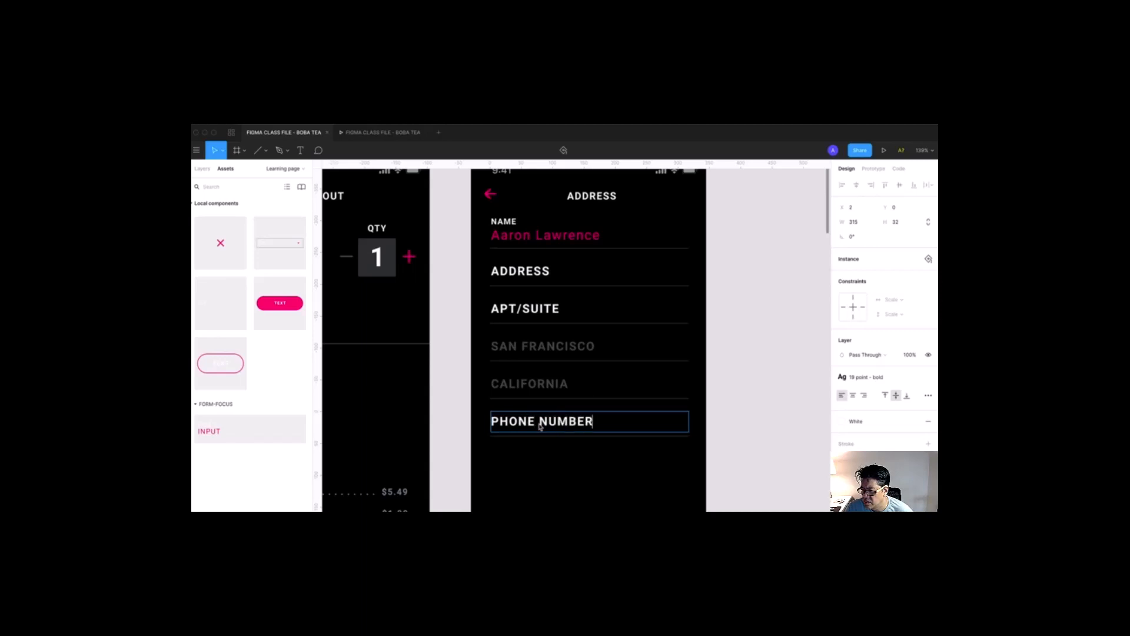
pyautogui.click(731, 352)
pyautogui.moveTo(736, 349); pyautogui.dragTo(722, 369)
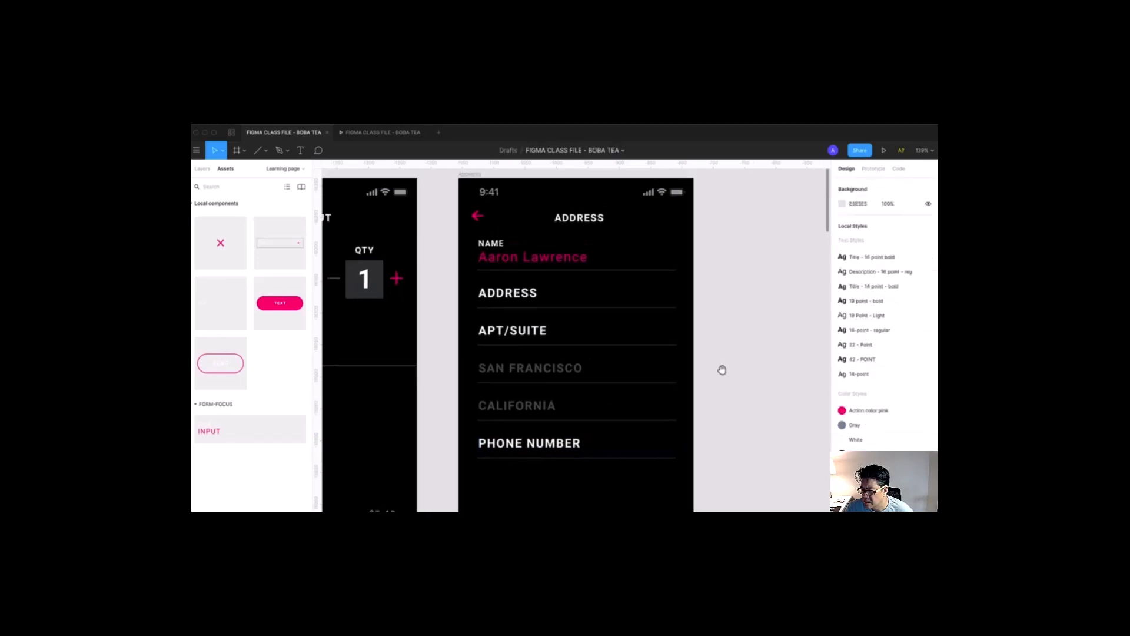
# Step: On the Learning page, preview the Address screen and test its back arrow and NEXT links
pyautogui.click(202, 169)
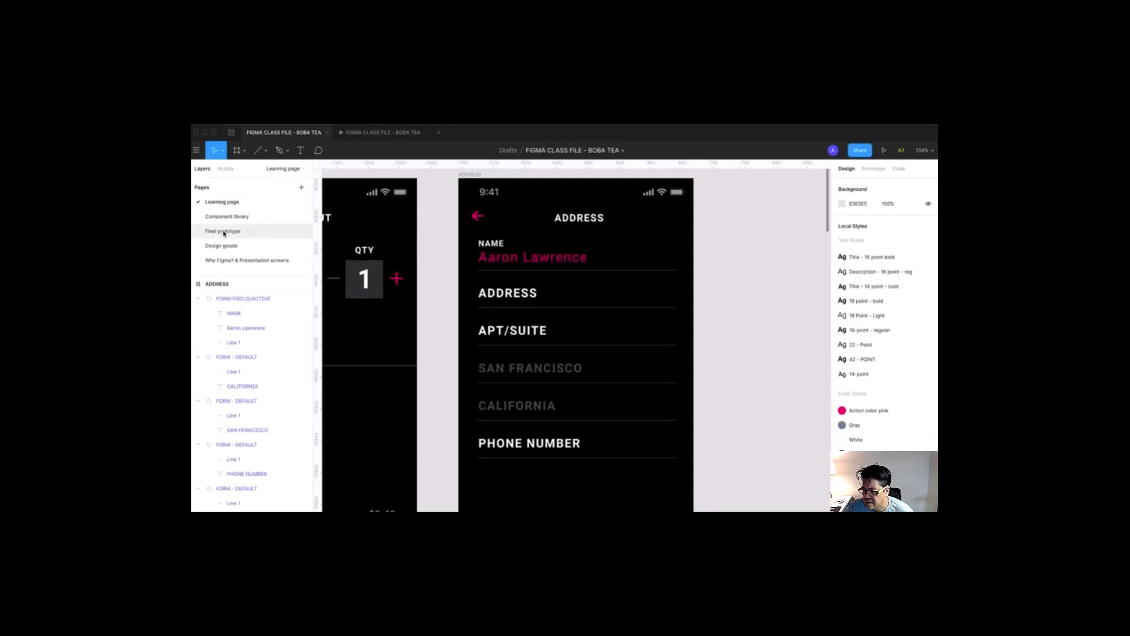
pyautogui.click(222, 231)
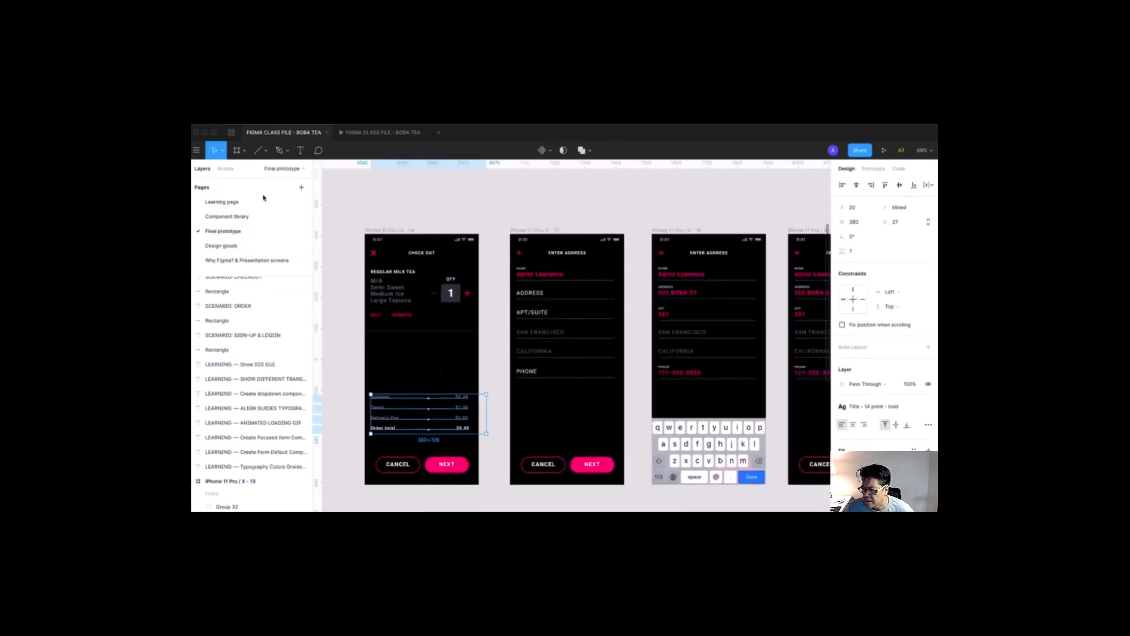
pyautogui.click(224, 202)
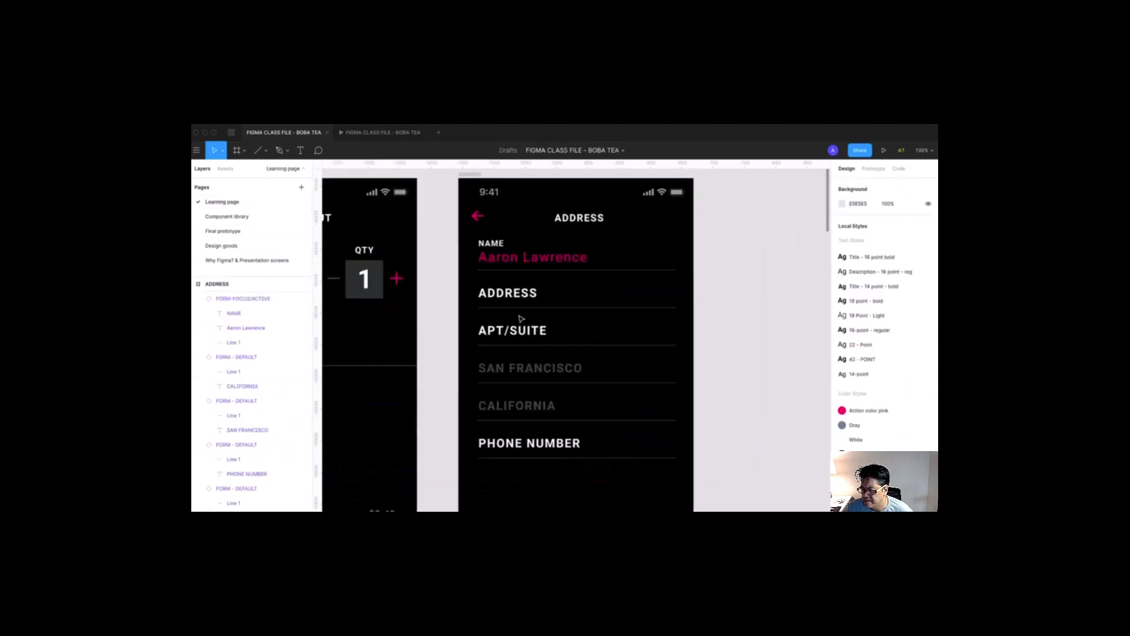
pyautogui.scroll(-5, 518, 318)
pyautogui.scroll(-1, 563, 270)
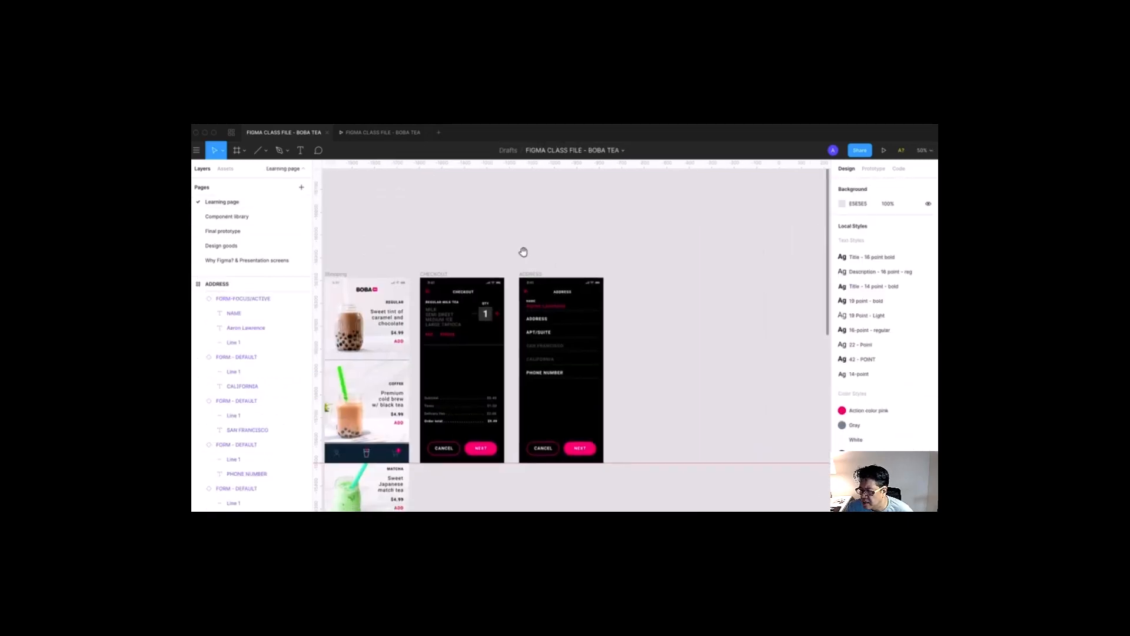
pyautogui.click(388, 133)
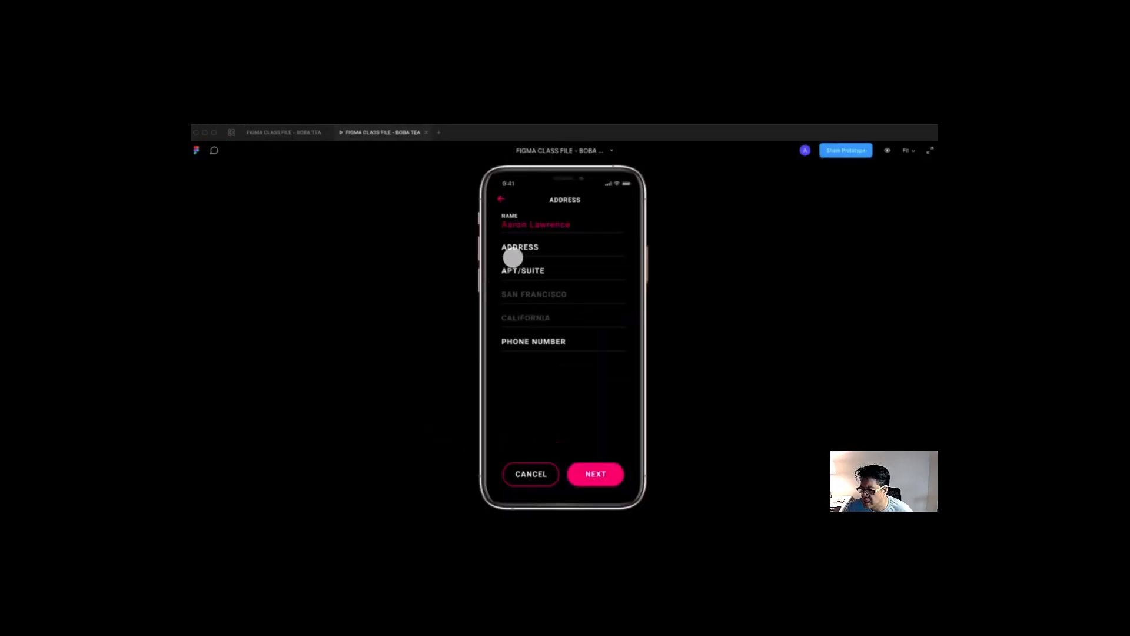
pyautogui.click(501, 200)
pyautogui.click(593, 472)
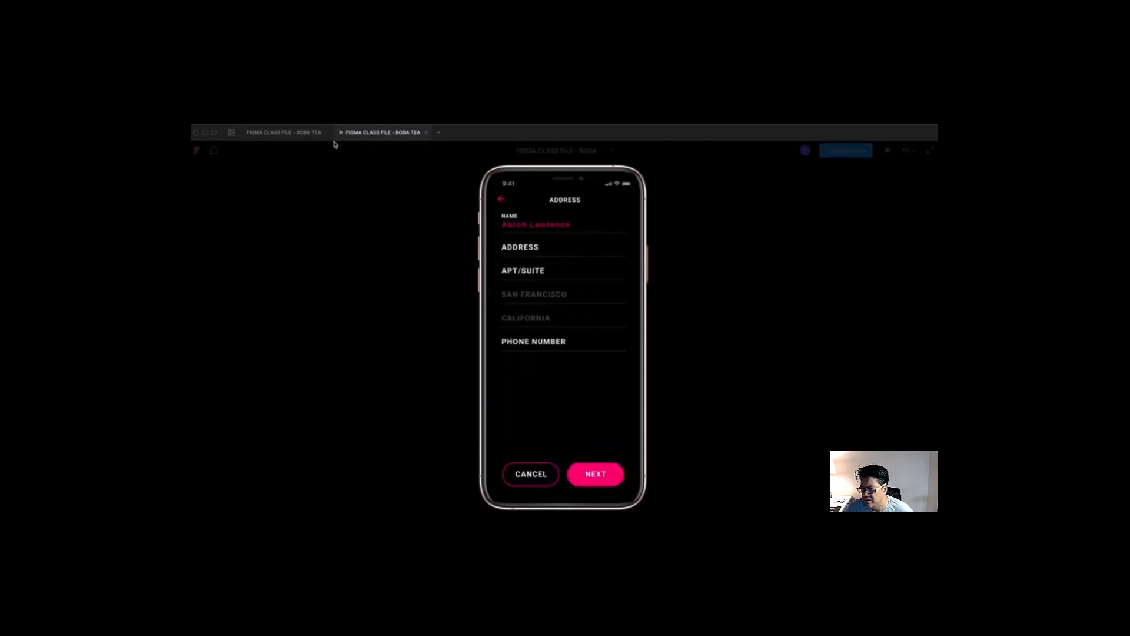
pyautogui.click(307, 133)
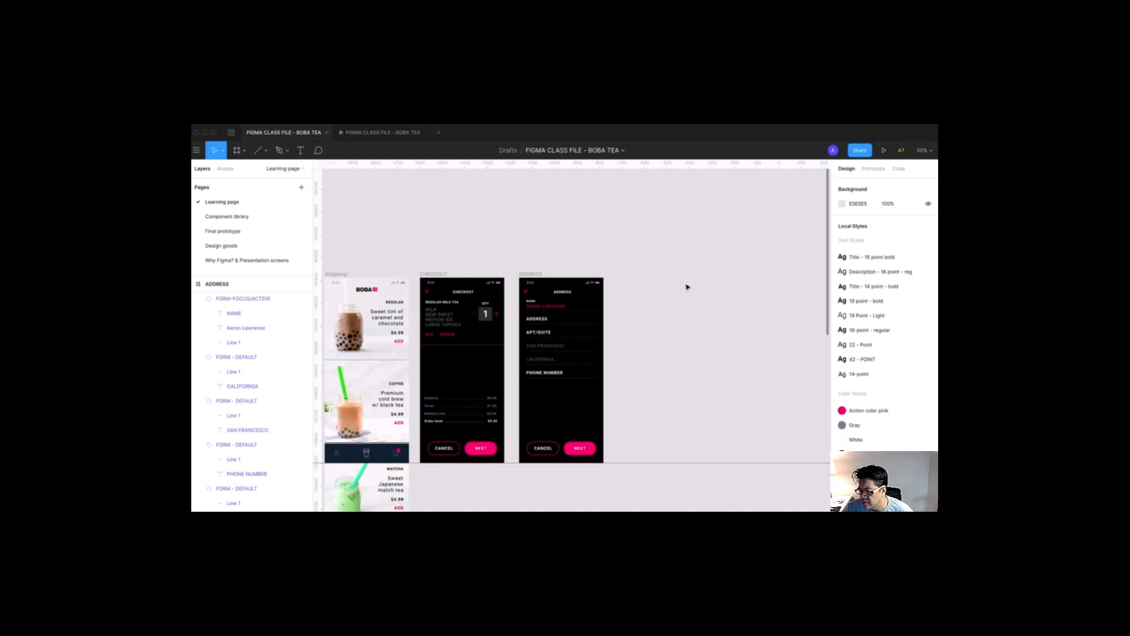
# Step: Alt-drag a copy of the Address frame to its right and rename that layer ADDRESS 1
pyautogui.moveTo(647, 351); pyautogui.dragTo(635, 341)
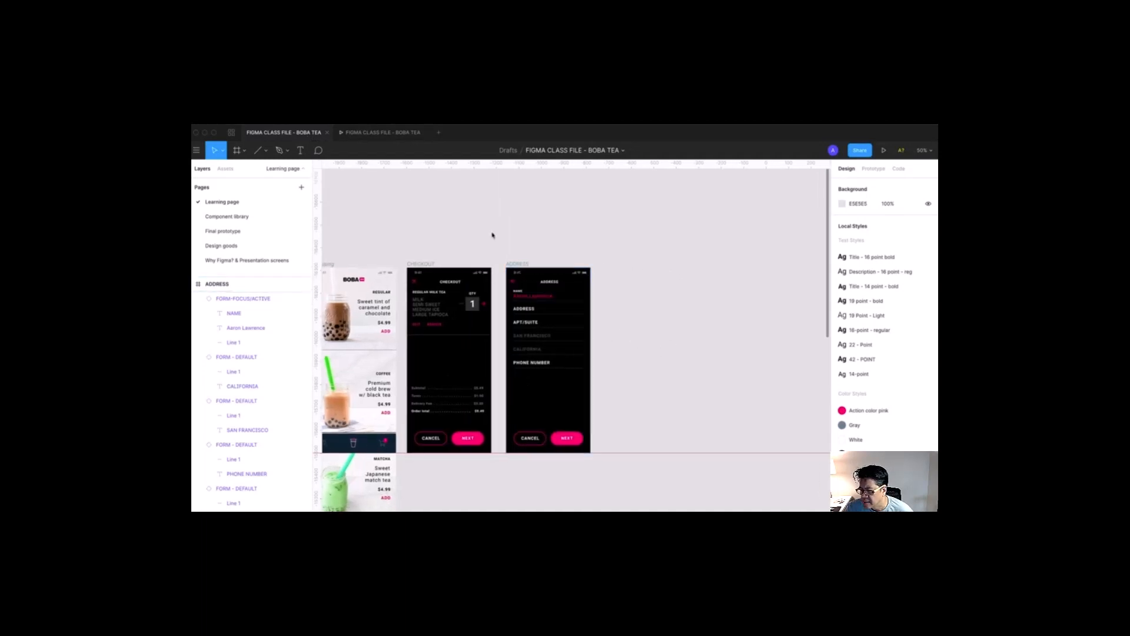
pyautogui.moveTo(475, 212); pyautogui.dragTo(669, 485)
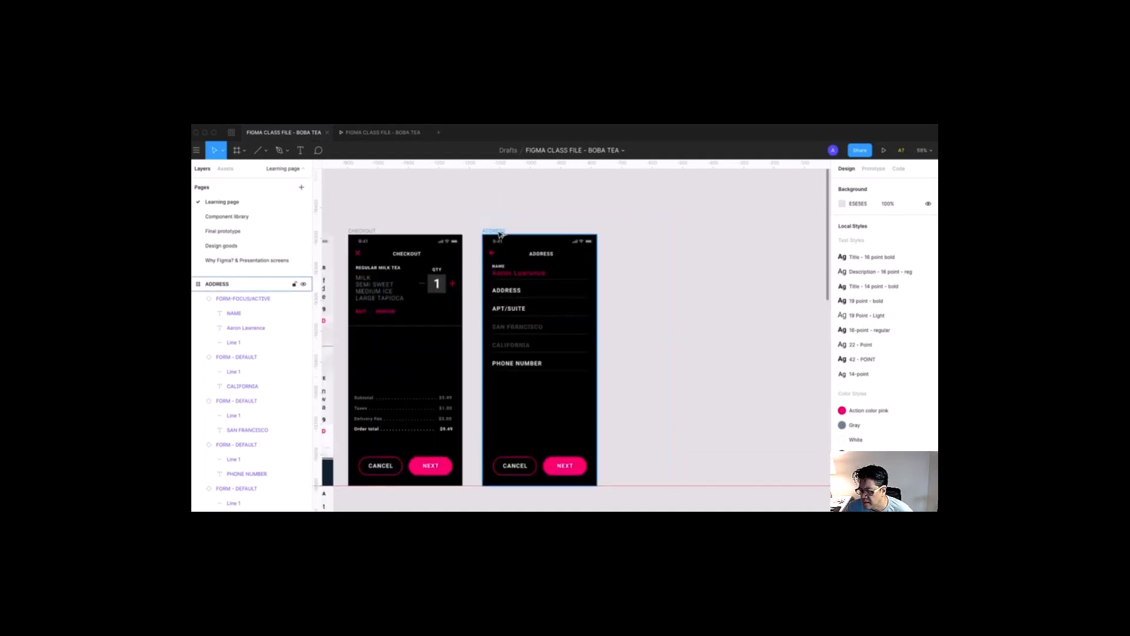
pyautogui.moveTo(499, 234); pyautogui.dragTo(627, 234)
pyautogui.doubleClick(248, 283)
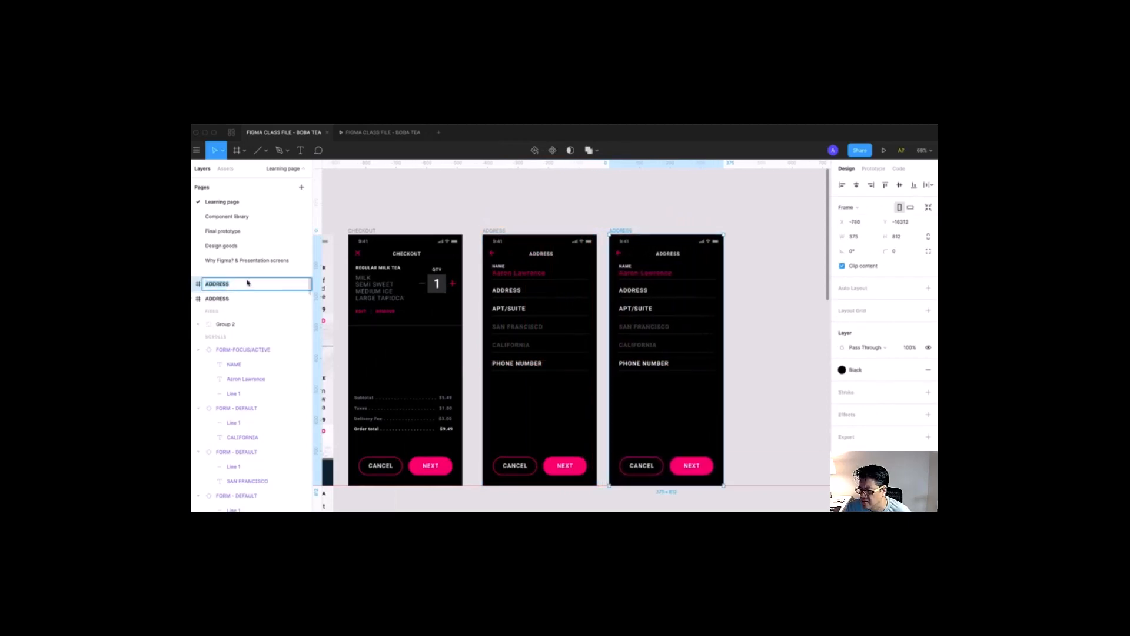
pyautogui.click(243, 286)
pyautogui.doubleClick(222, 285)
pyautogui.click(244, 286)
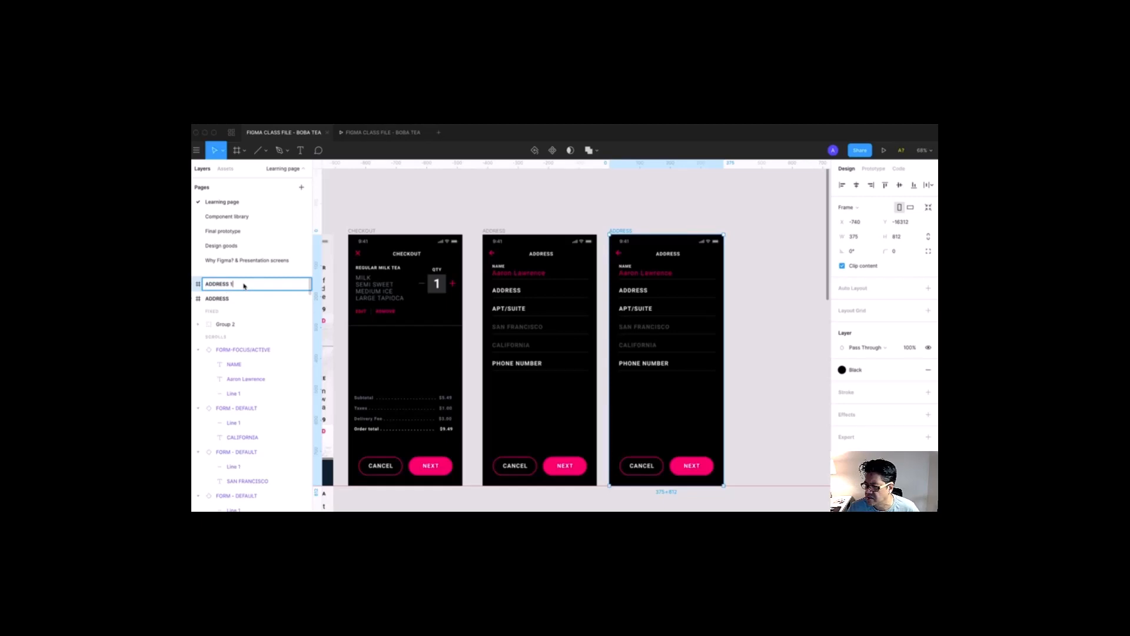
pyautogui.click(574, 206)
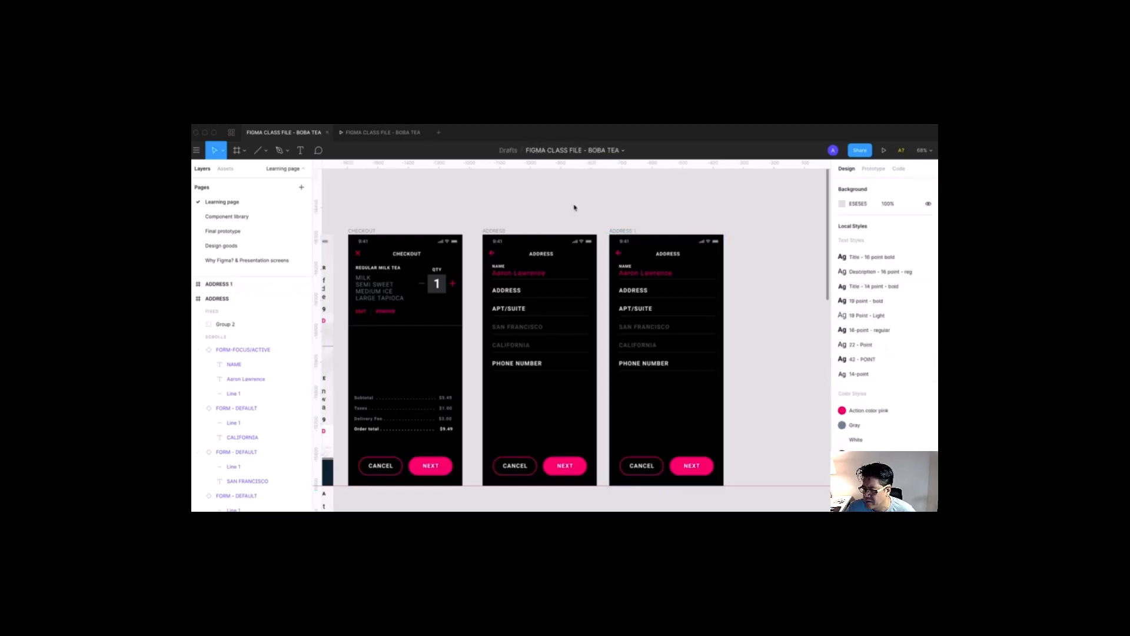
pyautogui.scroll(-10, 575, 208)
pyautogui.moveTo(417, 273); pyautogui.dragTo(556, 388)
# Step: Copy the Keyboard Light Email frame from the login screen and paste it into ADDRESS 1
pyautogui.press('z')
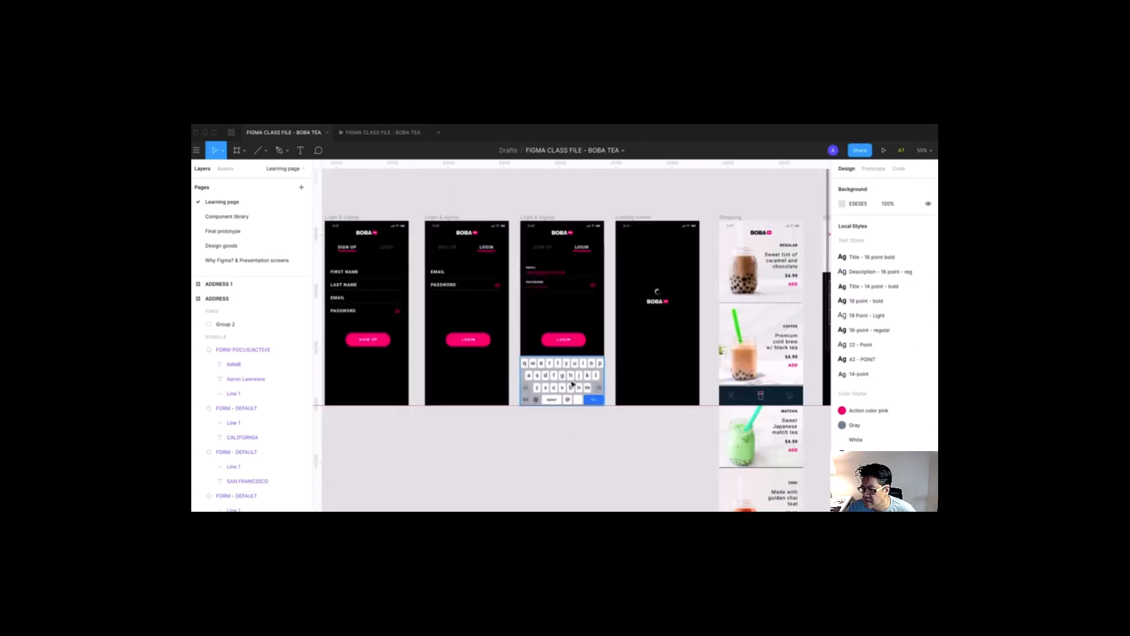
pyautogui.click(572, 384)
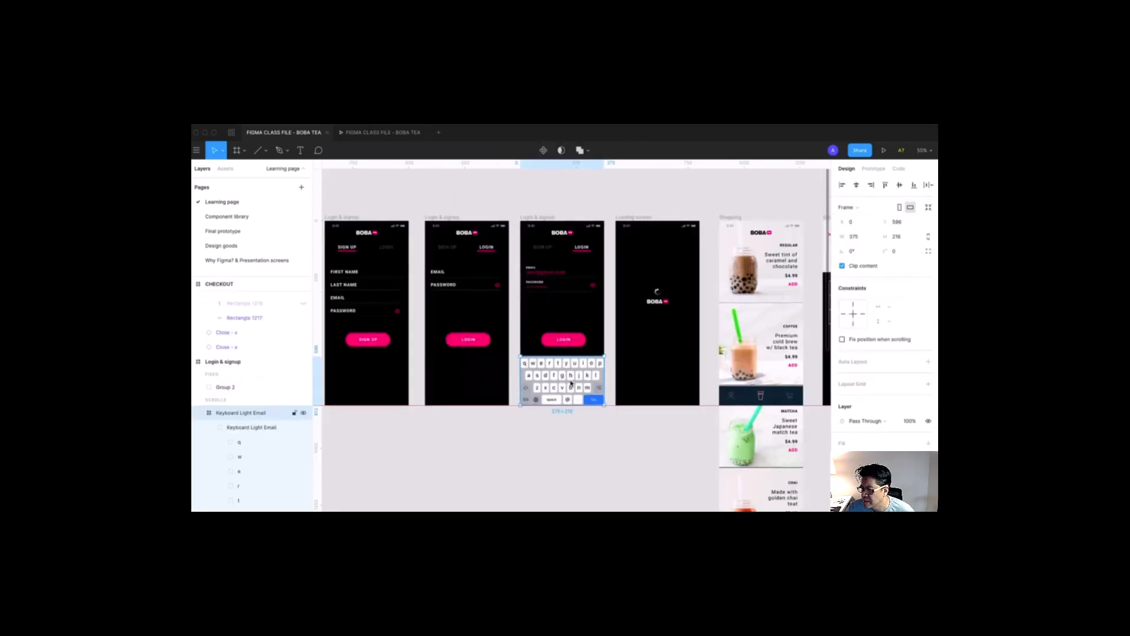
pyautogui.moveTo(683, 393); pyautogui.dragTo(457, 404)
pyautogui.moveTo(675, 371); pyautogui.dragTo(432, 370)
pyautogui.moveTo(648, 355); pyautogui.dragTo(436, 354)
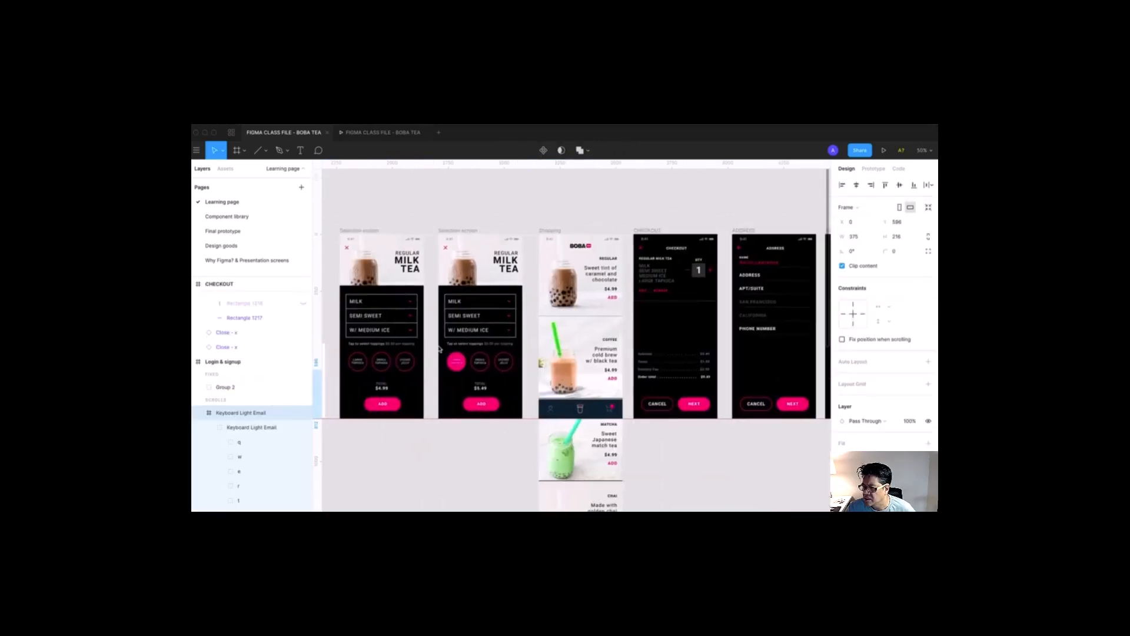
pyautogui.moveTo(683, 337); pyautogui.dragTo(441, 337)
pyautogui.hscroll(1, 441, 336)
pyautogui.click(597, 228)
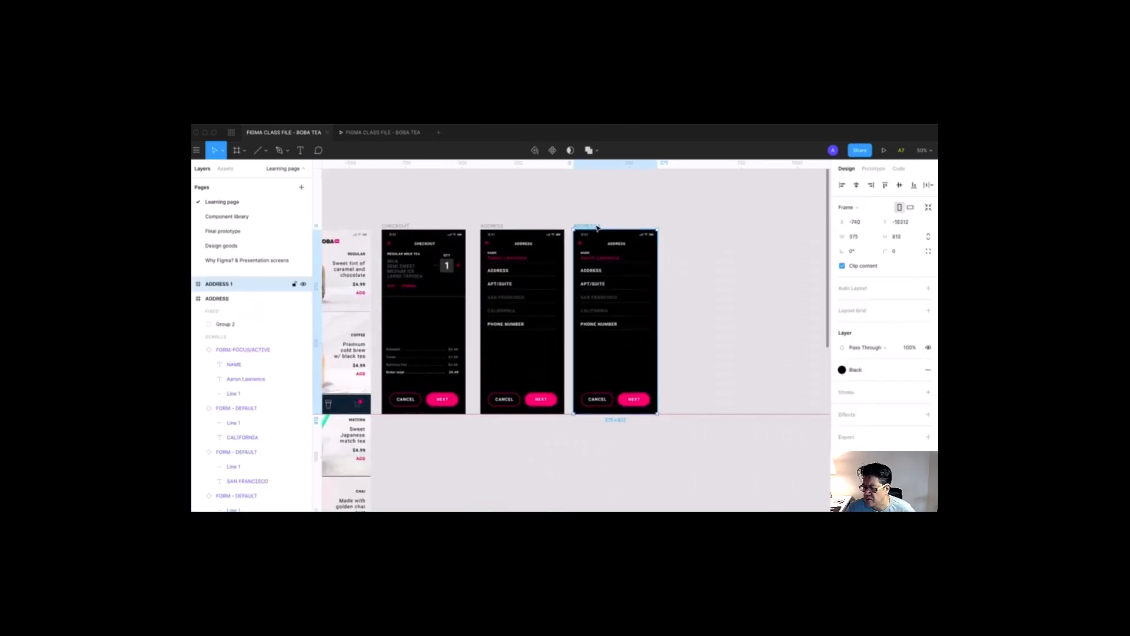
pyautogui.hotkey('ctrl', 'v')
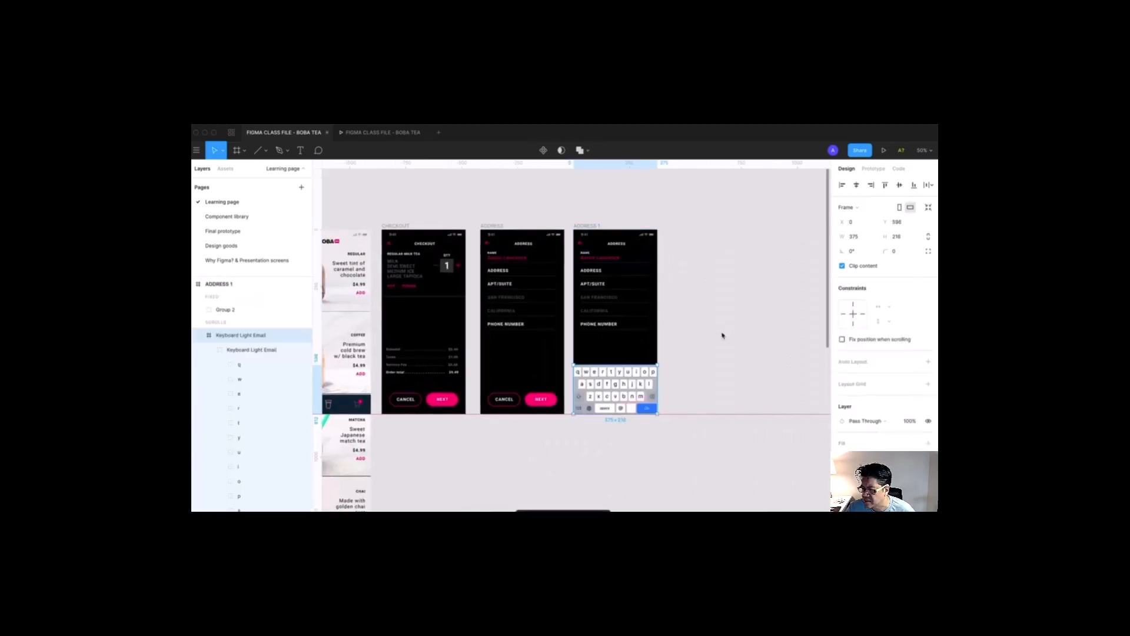
# Step: Zoom in closely on the ADDRESS 1 screen to view the pasted keyboard
pyautogui.click(722, 333)
pyautogui.moveTo(561, 200); pyautogui.dragTo(695, 445)
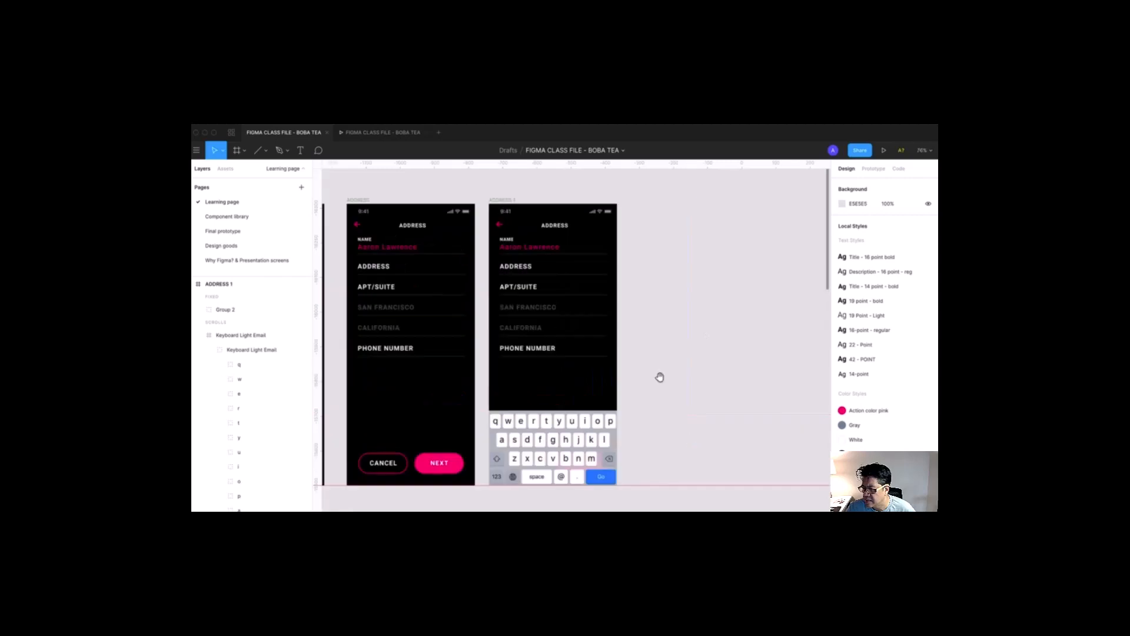
pyautogui.moveTo(659, 376); pyautogui.dragTo(692, 372)
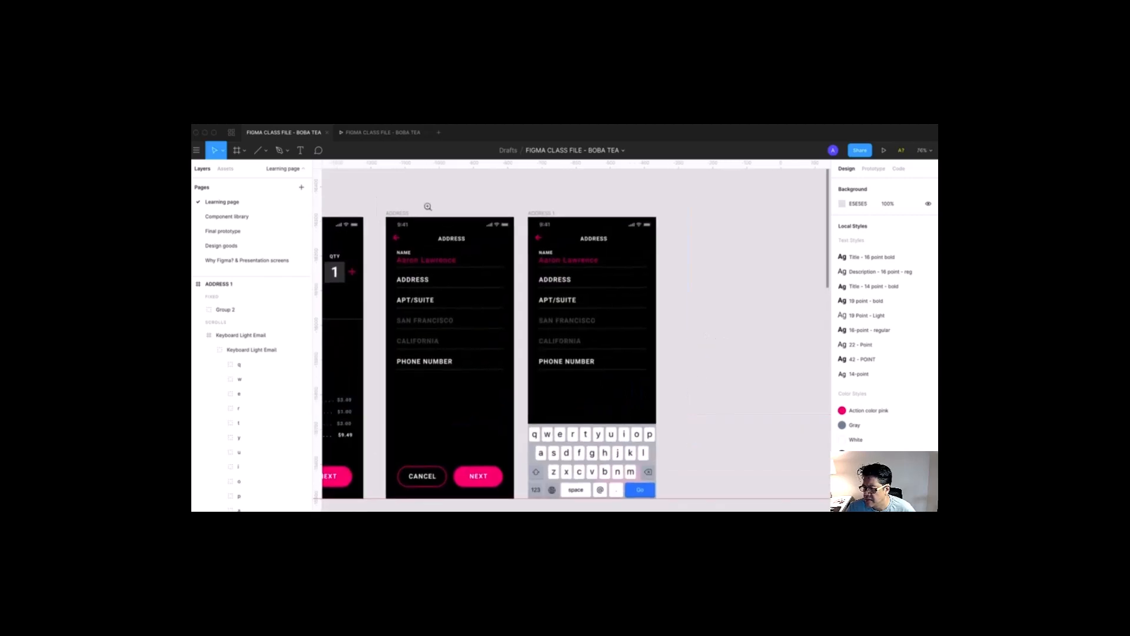
pyautogui.moveTo(467, 177); pyautogui.dragTo(695, 480)
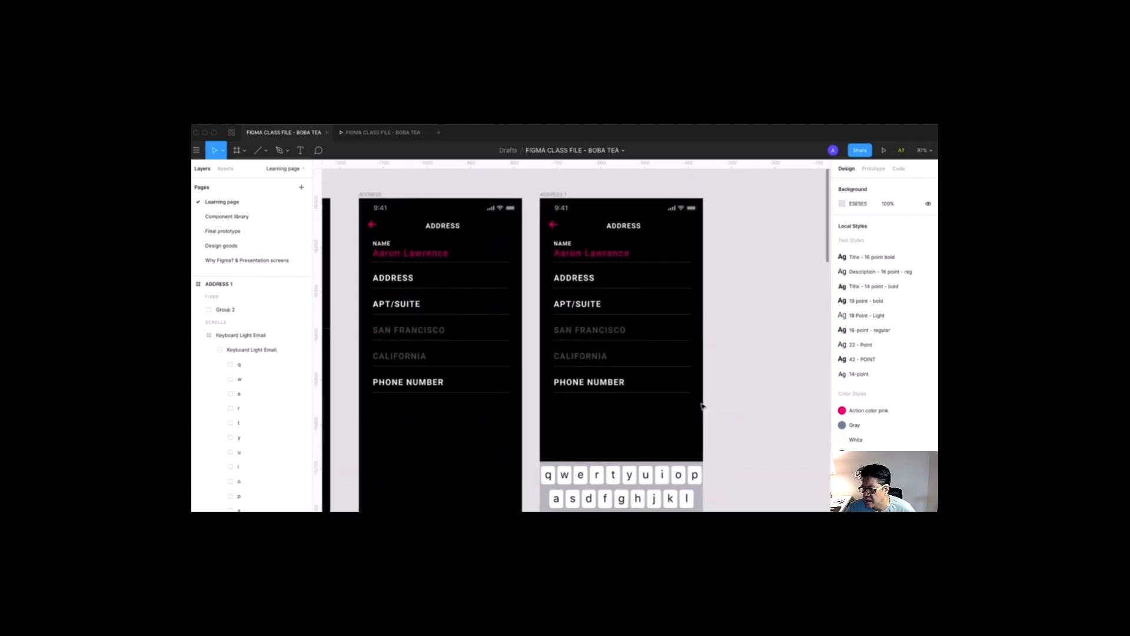
# Step: Select the ADDRESS, APT/SUITE and PHONE NUMBER fields, then zoom in on the form
pyautogui.click(582, 282)
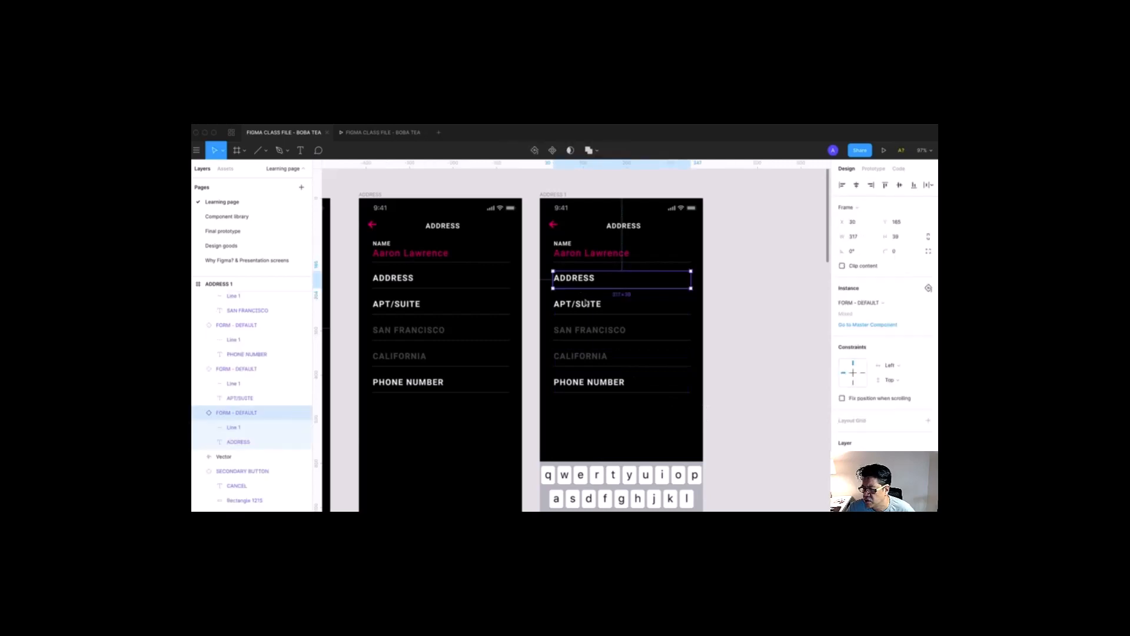
pyautogui.keyDown('shift'); pyautogui.click(583, 304); pyautogui.keyUp('shift')
pyautogui.keyDown('shift'); pyautogui.click(599, 387); pyautogui.keyUp('shift')
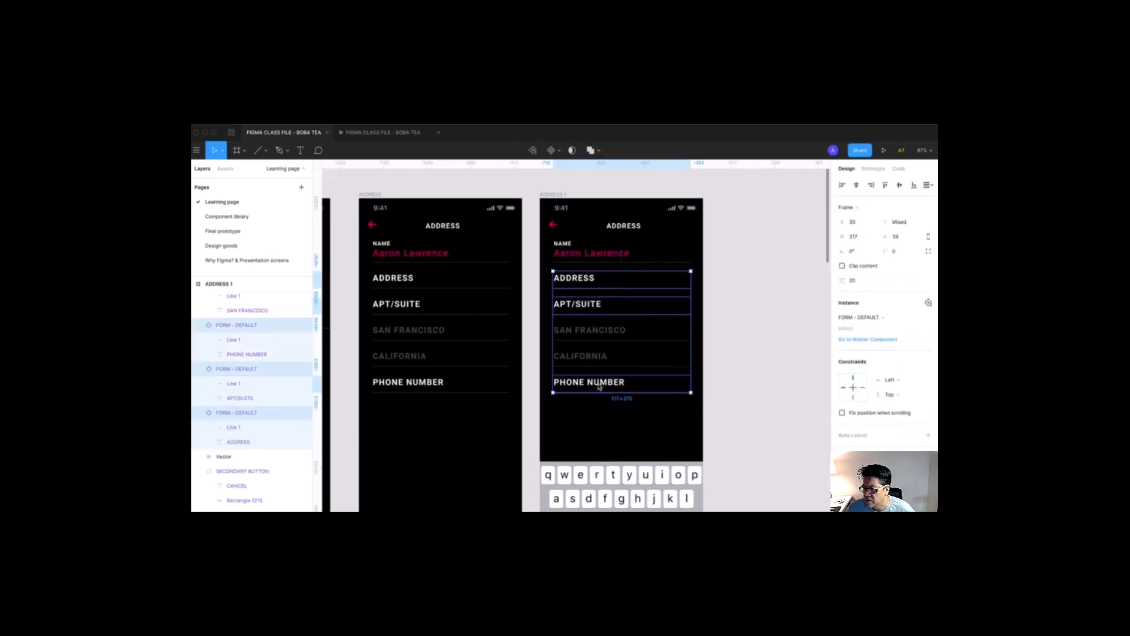
pyautogui.click(736, 349)
pyautogui.moveTo(522, 208); pyautogui.dragTo(621, 325)
pyautogui.moveTo(654, 370); pyautogui.dragTo(727, 442)
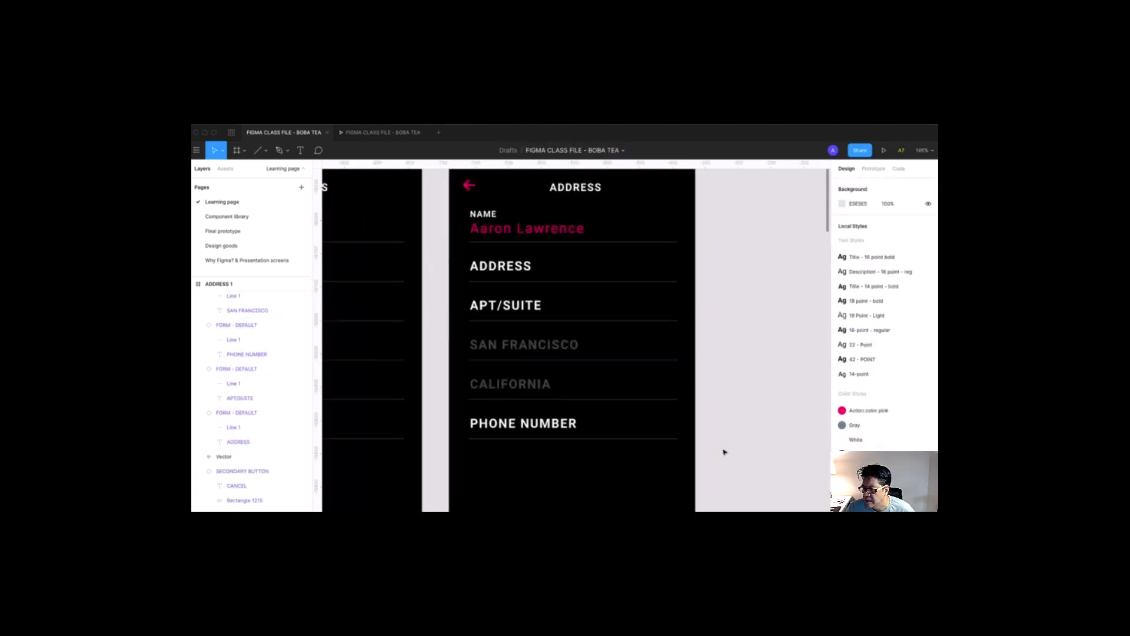
# Step: Duplicate the active name field over the ADDRESS and APT/SUITE rows, then delete the trial copies
pyautogui.click(502, 234)
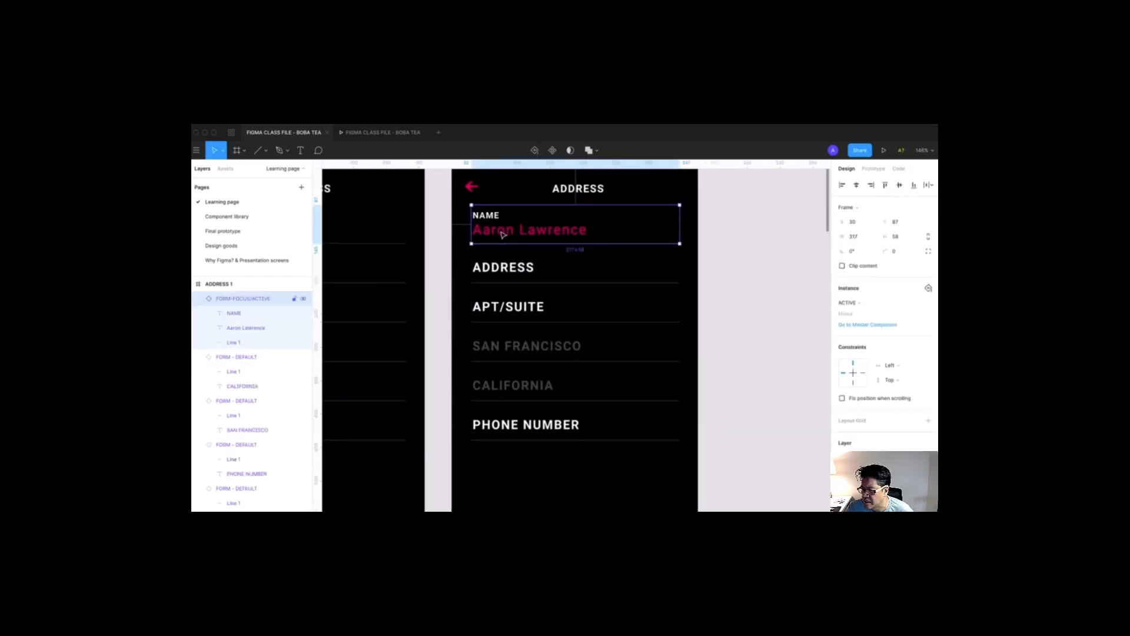
pyautogui.moveTo(502, 234); pyautogui.dragTo(506, 272)
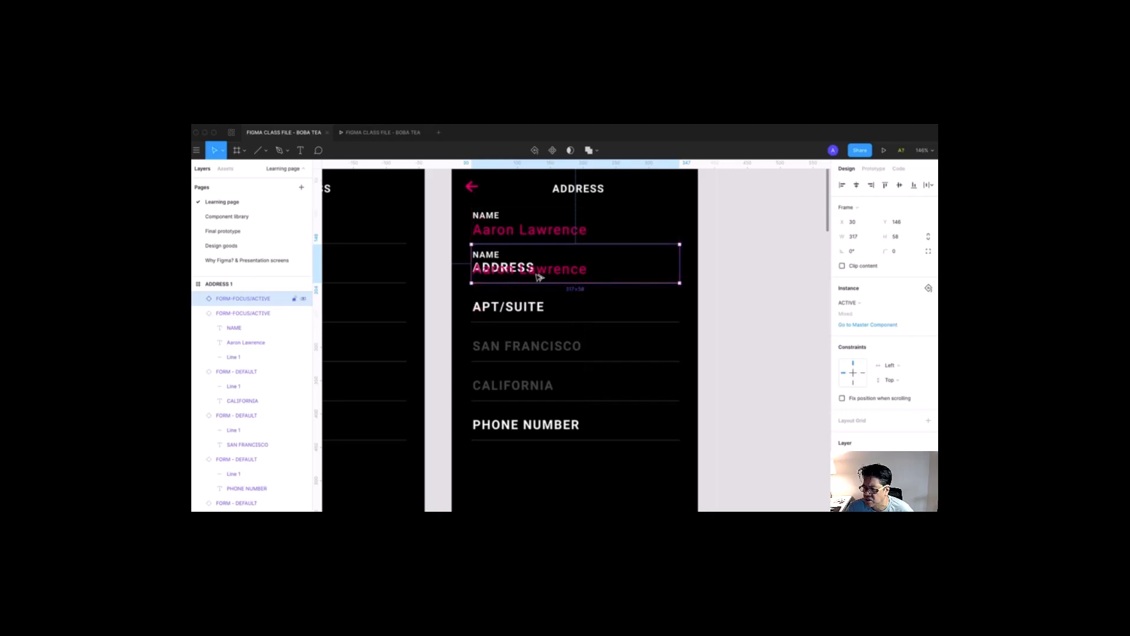
pyautogui.moveTo(537, 275); pyautogui.dragTo(554, 431)
pyautogui.keyDown('shift'); pyautogui.click(518, 315); pyautogui.keyUp('shift')
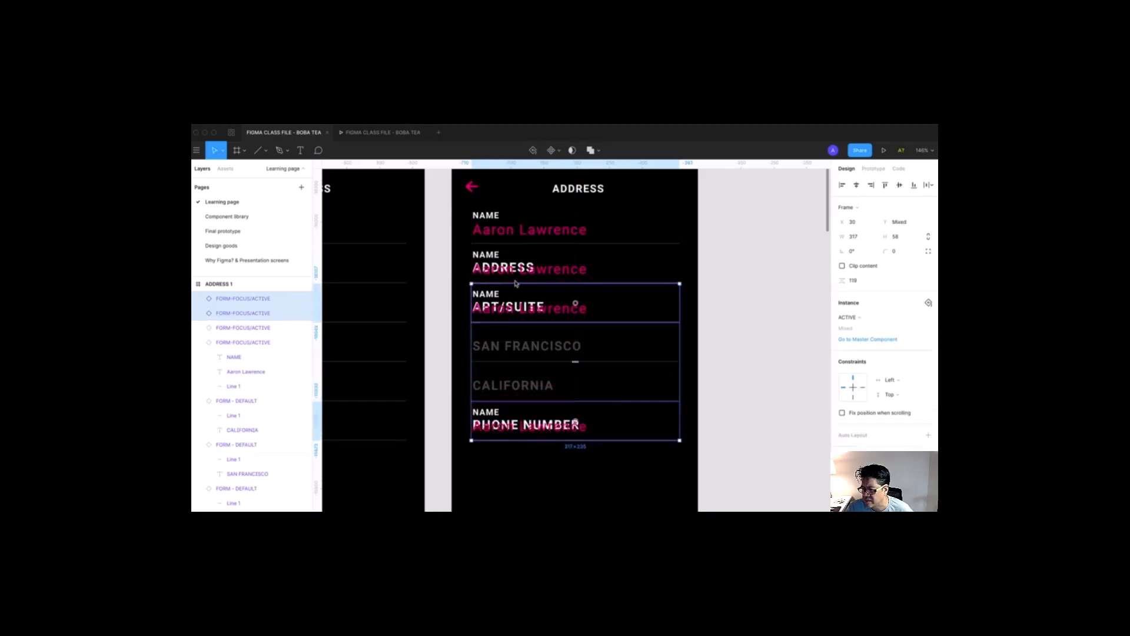
pyautogui.keyDown('shift'); pyautogui.click(516, 271); pyautogui.keyUp('shift')
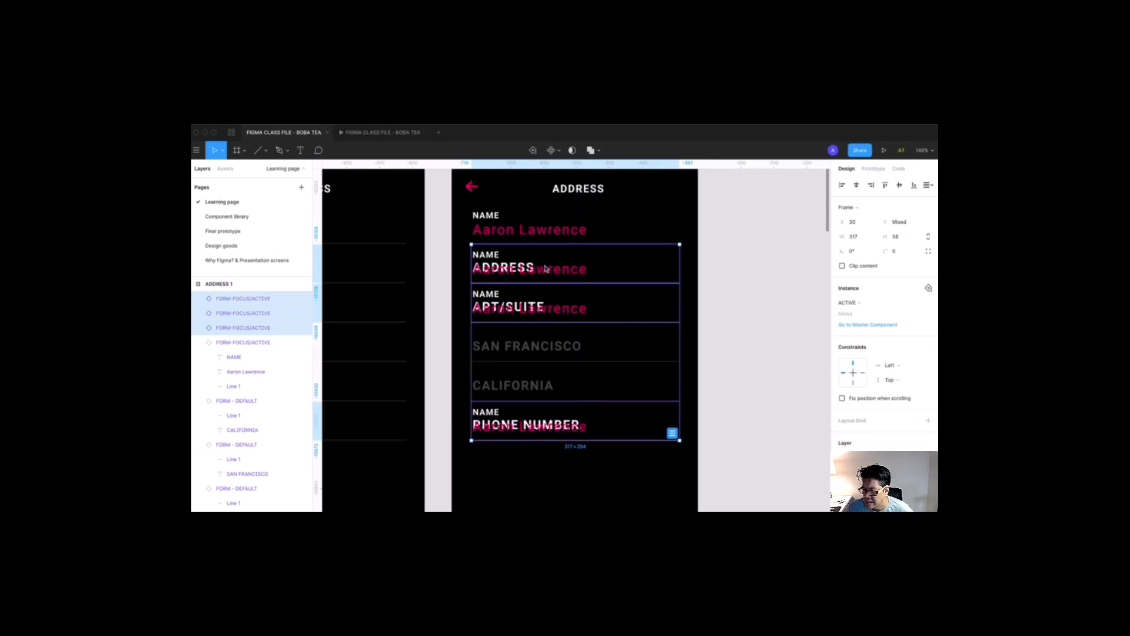
pyautogui.press('Delete')
# Step: Delete the original ADDRESS, APT/SUITE and PHONE NUMBER fields from ADDRESS 1
pyautogui.click(518, 272)
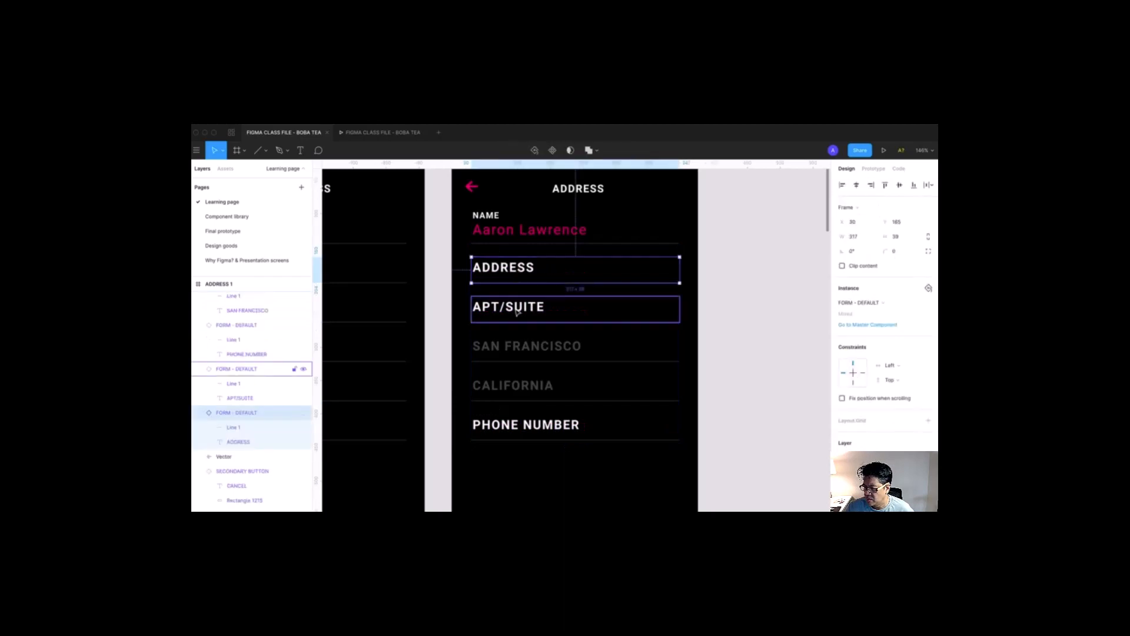
pyautogui.keyDown('shift'); pyautogui.click(518, 315); pyautogui.keyUp('shift')
pyautogui.keyDown('shift'); pyautogui.click(526, 430); pyautogui.keyUp('shift')
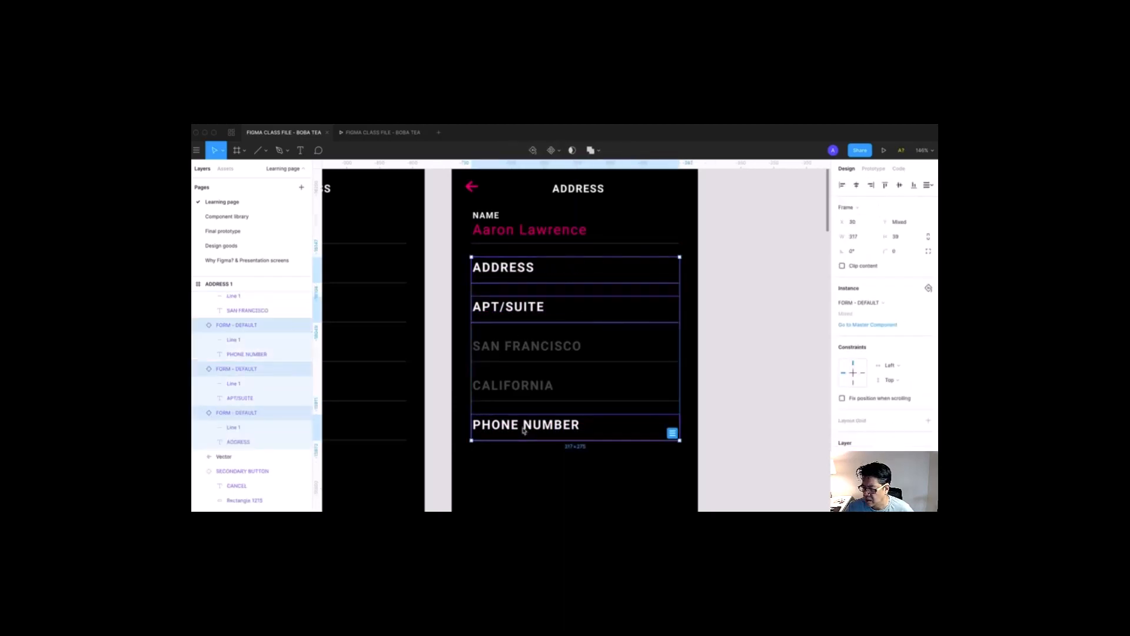
pyautogui.press('Delete')
# Step: Paste three active name fields into the ADDRESS 1 screen and select the second one
pyautogui.scroll(2, 522, 428)
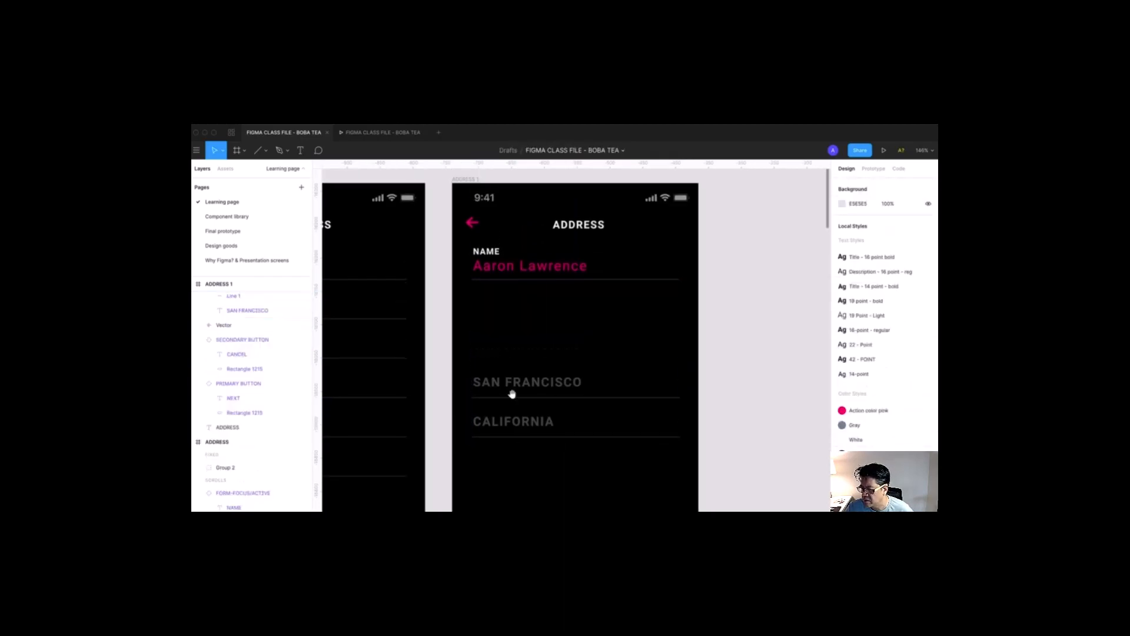
pyautogui.click(475, 200)
pyautogui.click(474, 201)
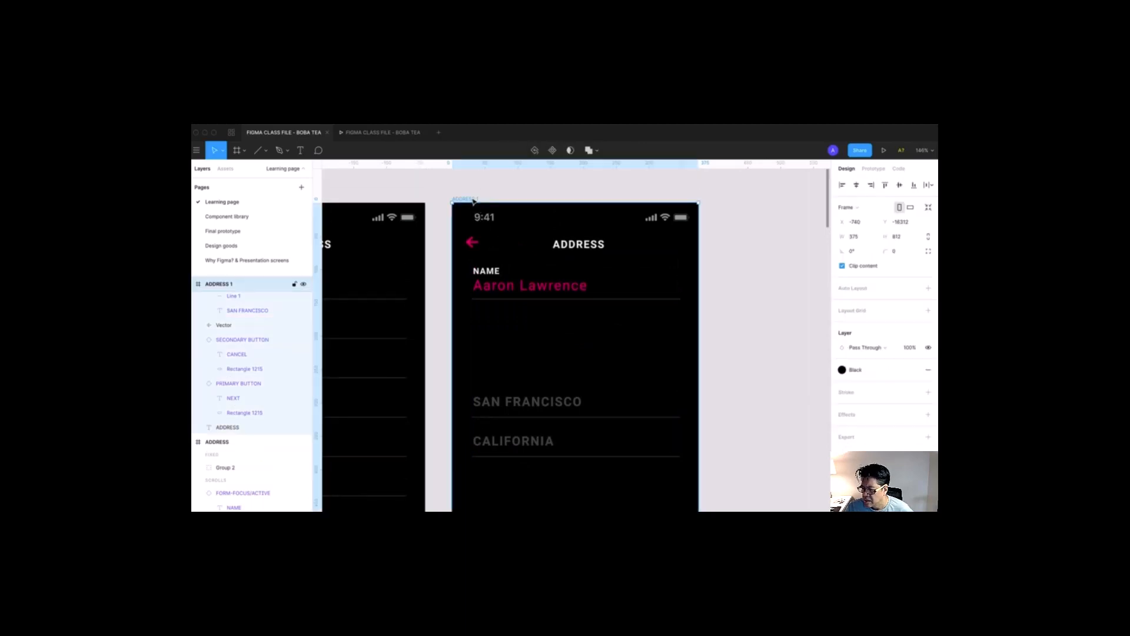
pyautogui.hotkey('ctrl', 'v')
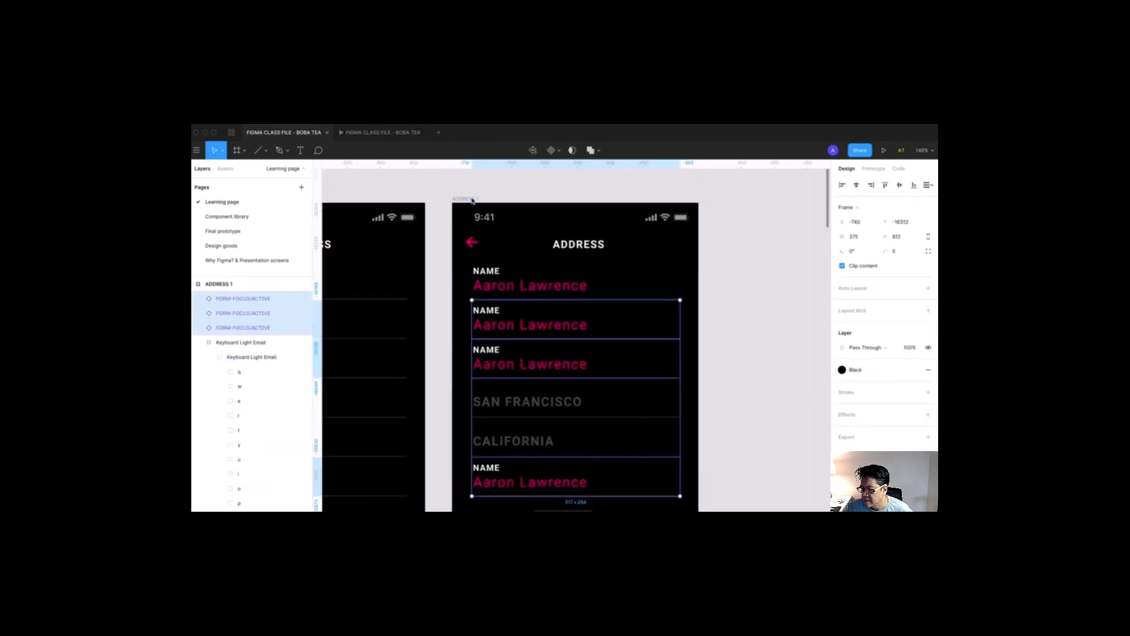
pyautogui.click(727, 351)
pyautogui.hscroll(-1, 648, 330)
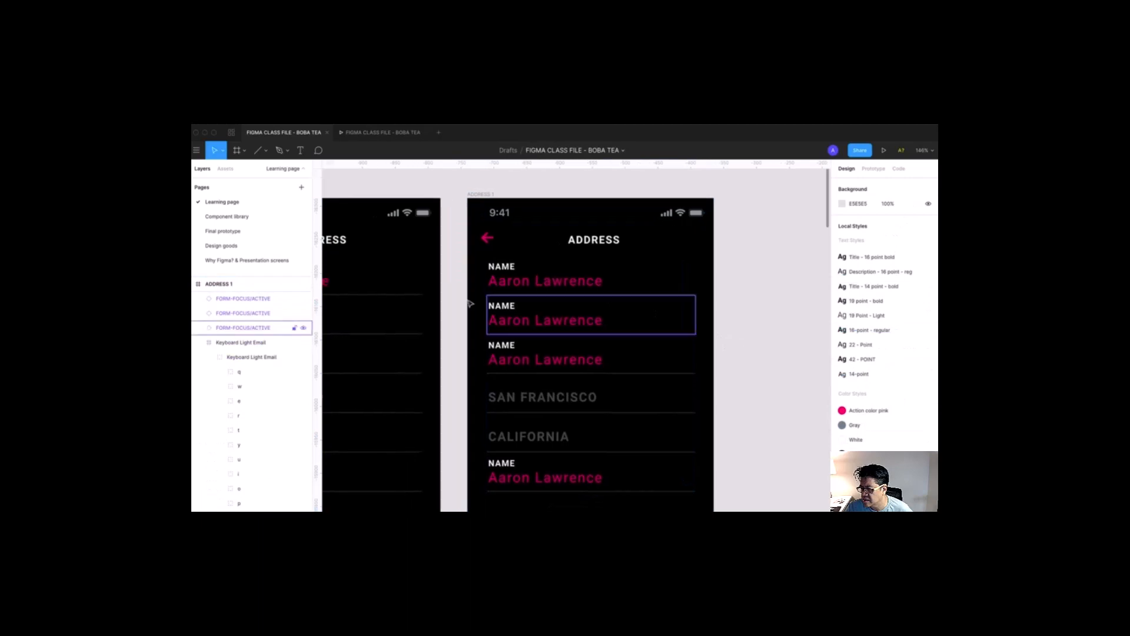
pyautogui.click(506, 307)
# Step: Relabel the second field ADDRESS with the value 111 Boba Street
pyautogui.doubleClick(506, 308)
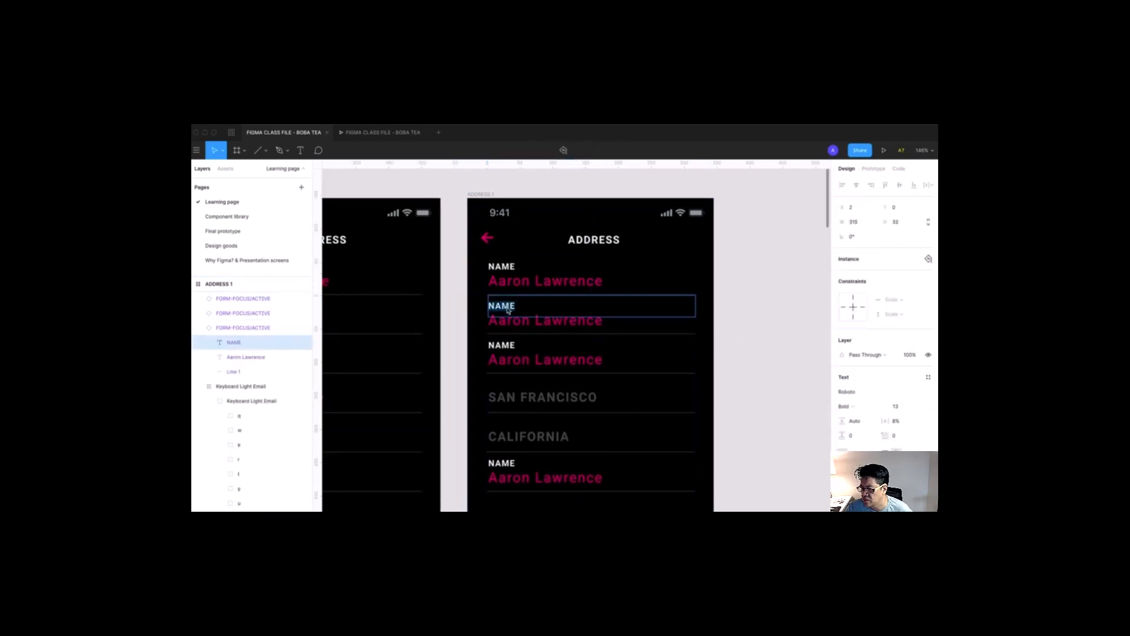
pyautogui.write('ADDRES')
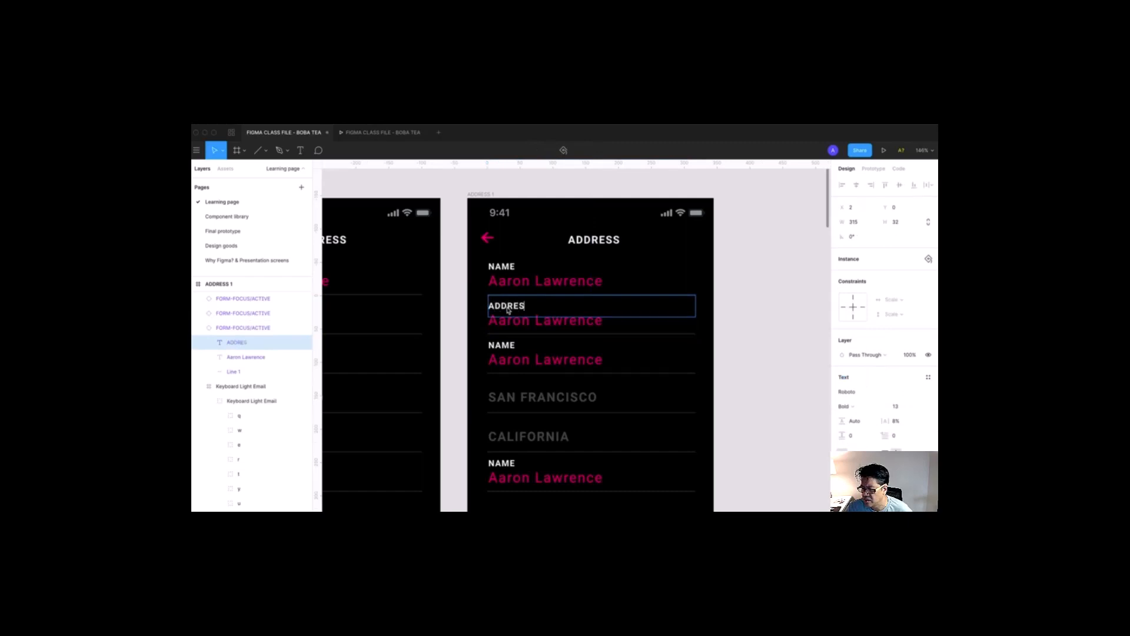
pyautogui.write('S')
pyautogui.doubleClick(532, 323)
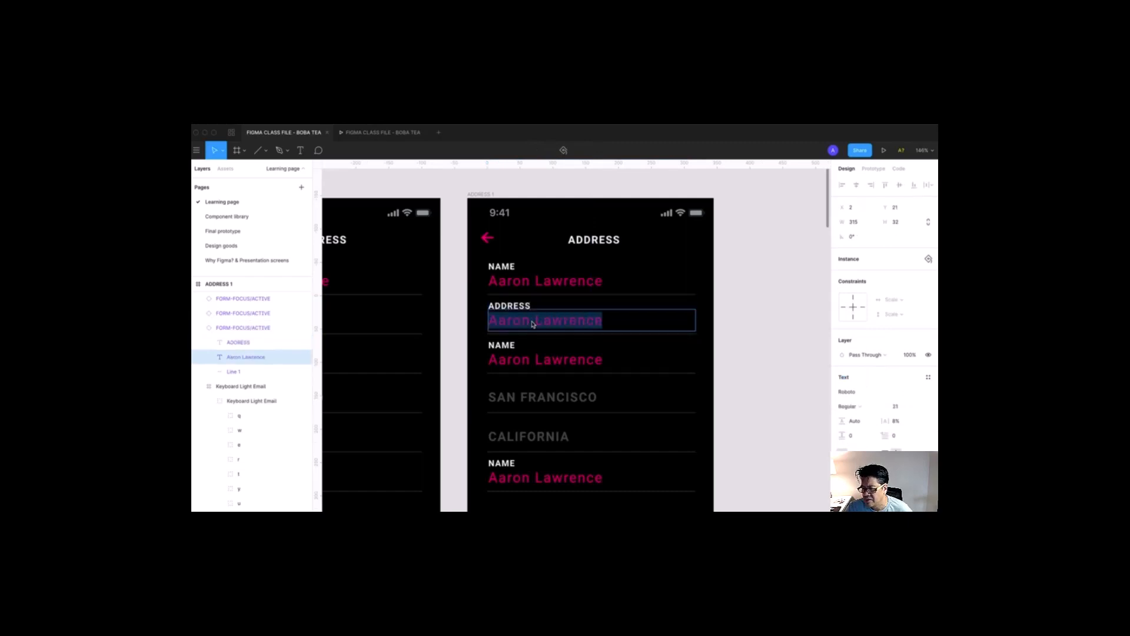
pyautogui.write('111')
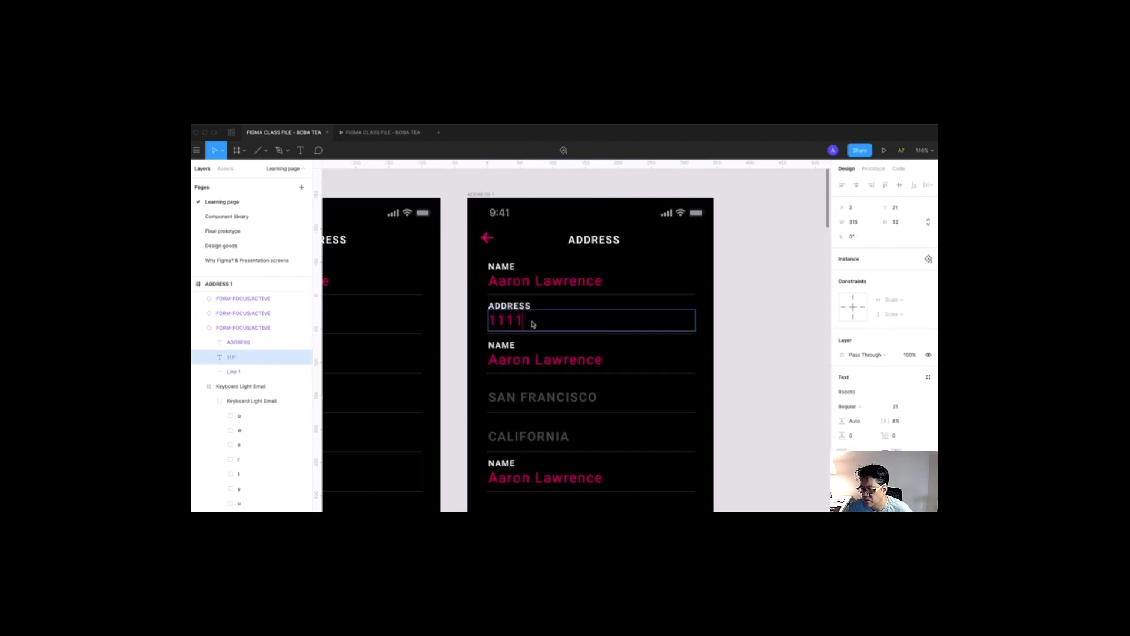
pyautogui.press('BackSpace')
pyautogui.write(' BOBA')
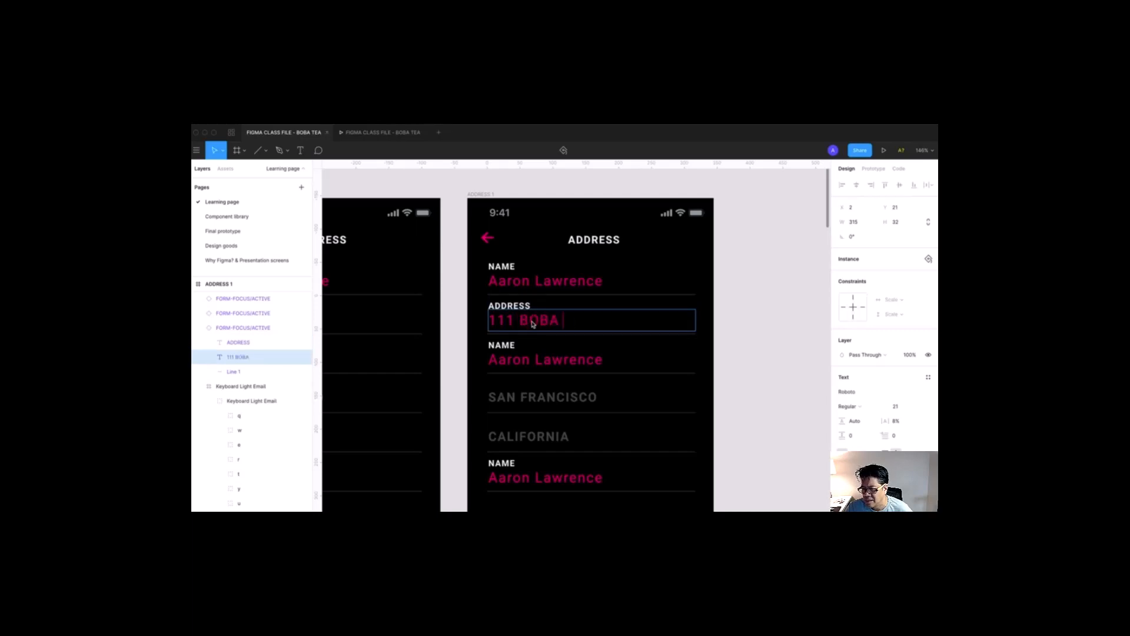
pyautogui.write('ST')
pyautogui.press('BackSpace')
pyautogui.press('BackSpace')
pyautogui.press('BackSpace')
pyautogui.press('BackSpace')
pyautogui.press('BackSpace')
pyautogui.press('BackSpace')
pyautogui.write('o')
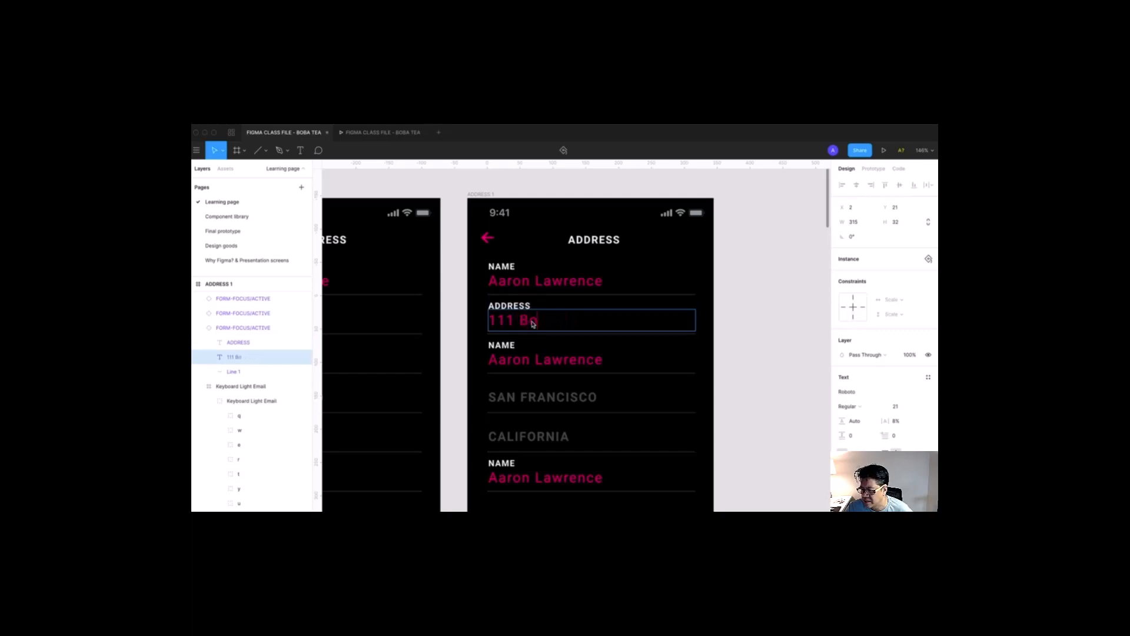
pyautogui.write('ba Stree')
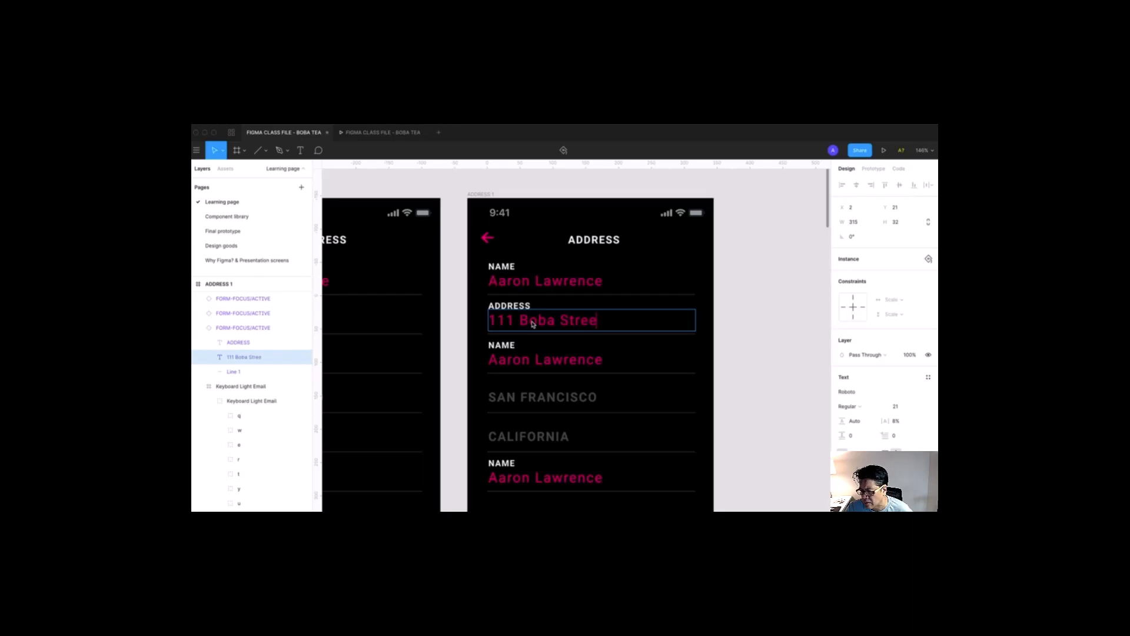
pyautogui.write('t')
# Step: Relabel the third field APT/SUITE and start editing its value text
pyautogui.doubleClick(513, 347)
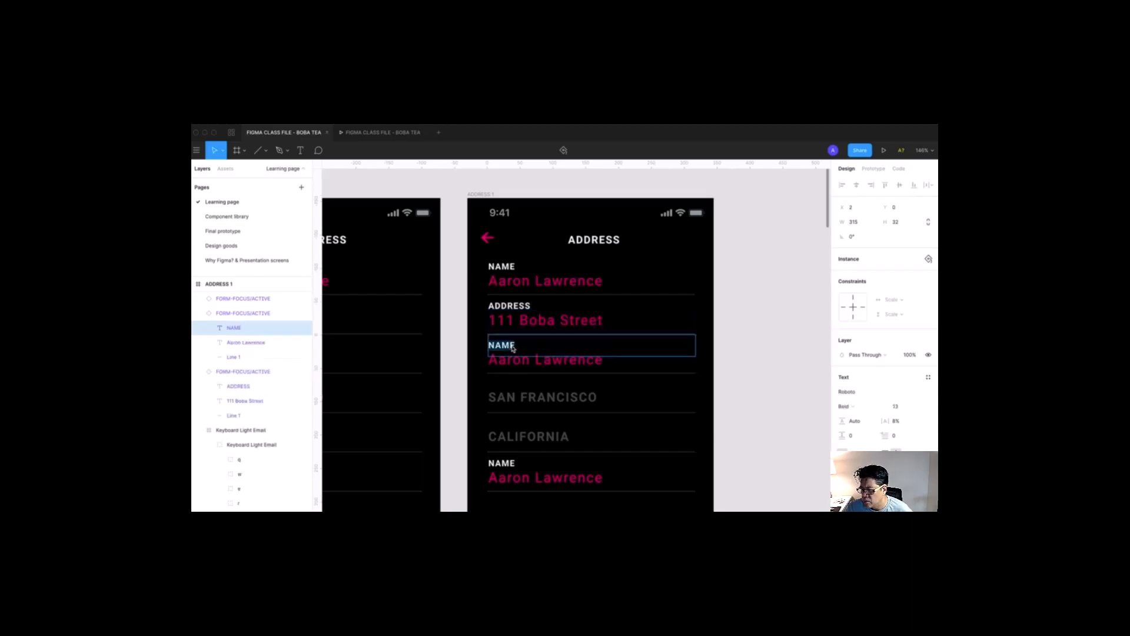
pyautogui.write('APT')
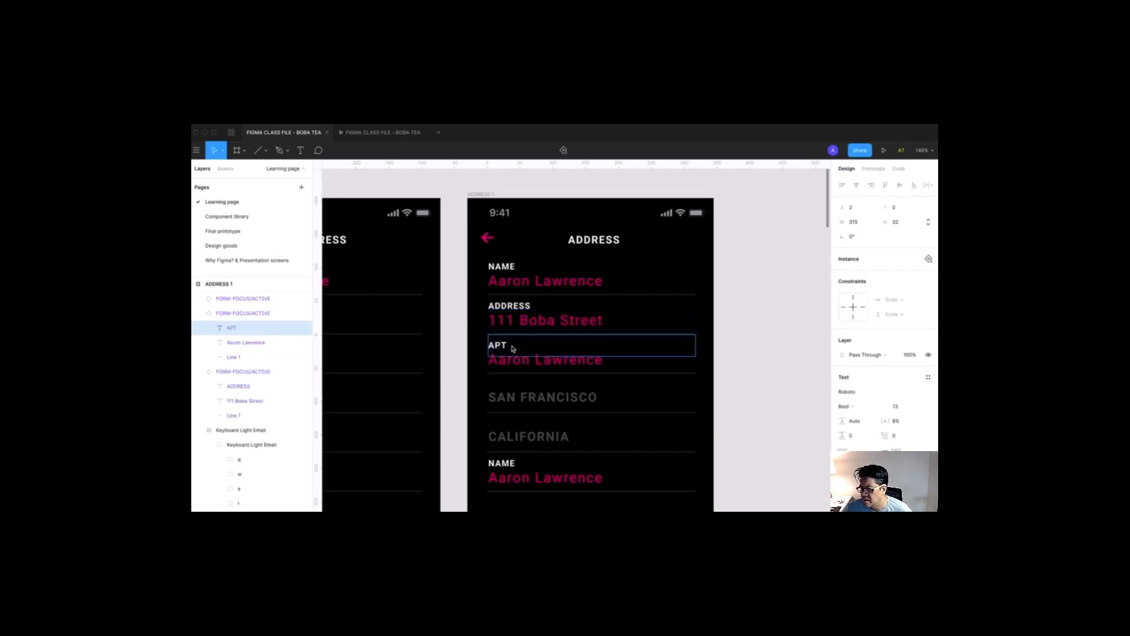
pyautogui.write('/SUITE')
pyautogui.click(512, 365)
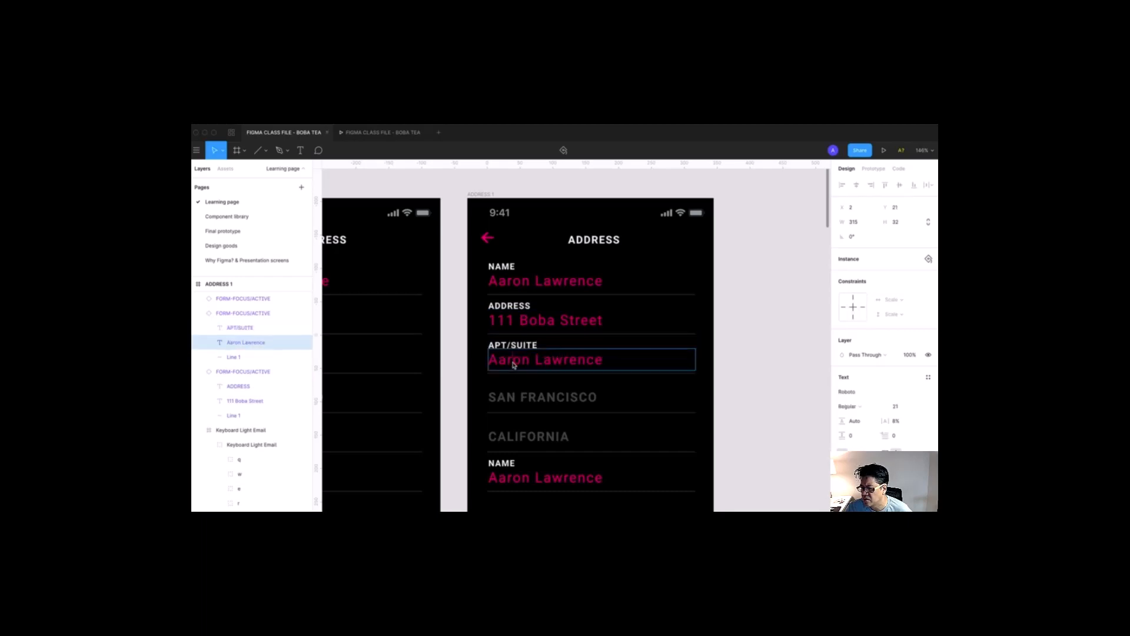
pyautogui.doubleClick(513, 365)
# Step: Enter 123 as the APT/SUITE value and label the bottom field PHONE NUMBER
pyautogui.write('123')
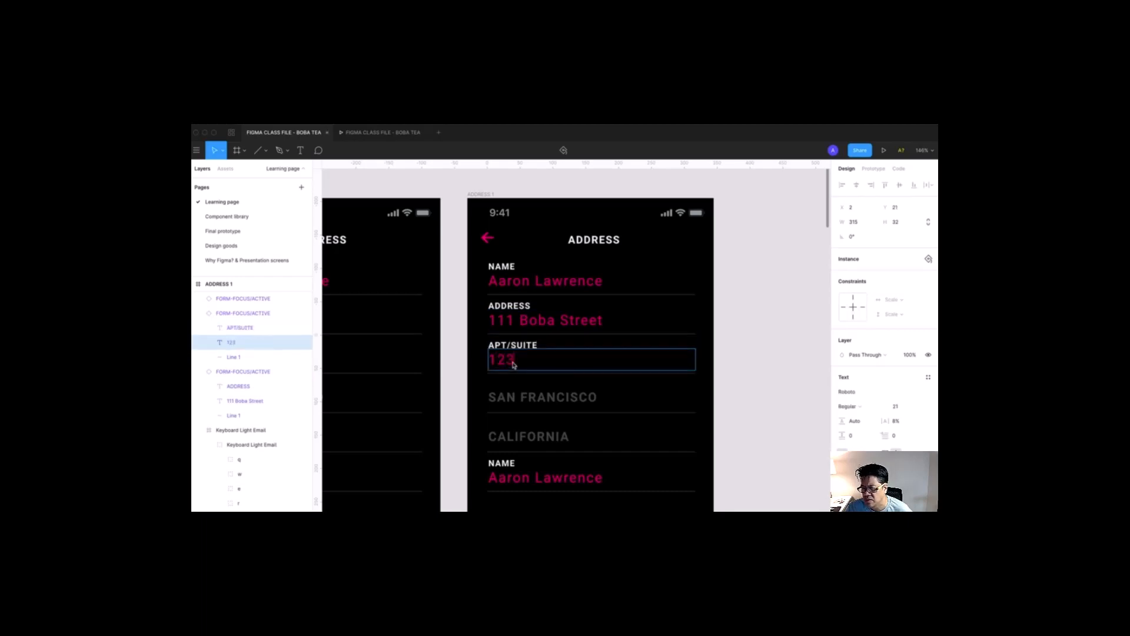
pyautogui.click(505, 465)
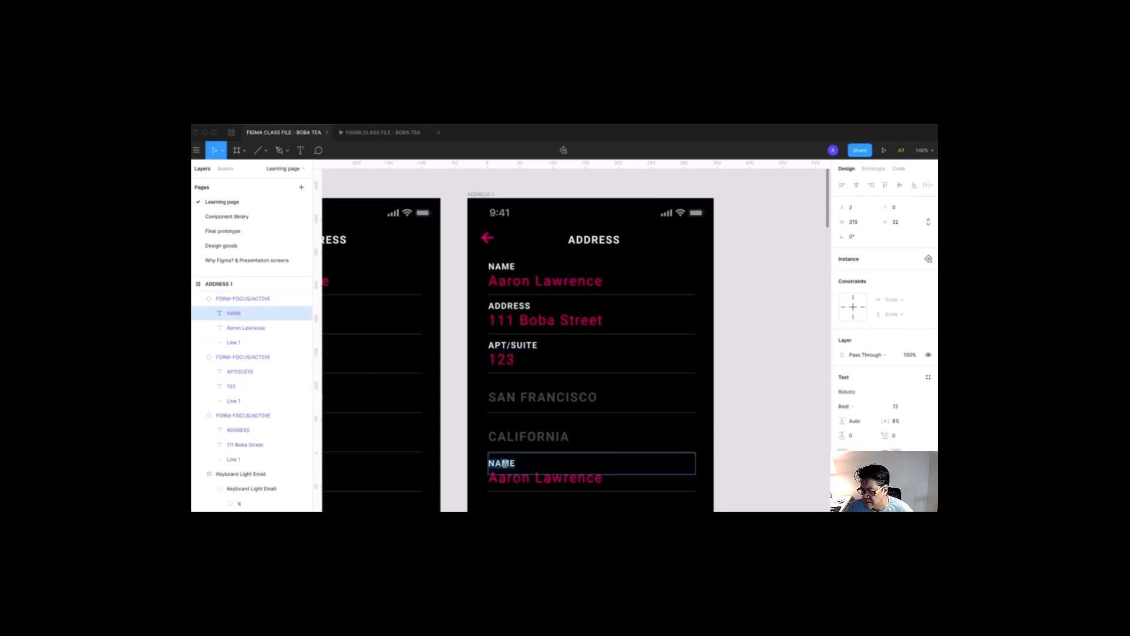
pyautogui.write('(HON')
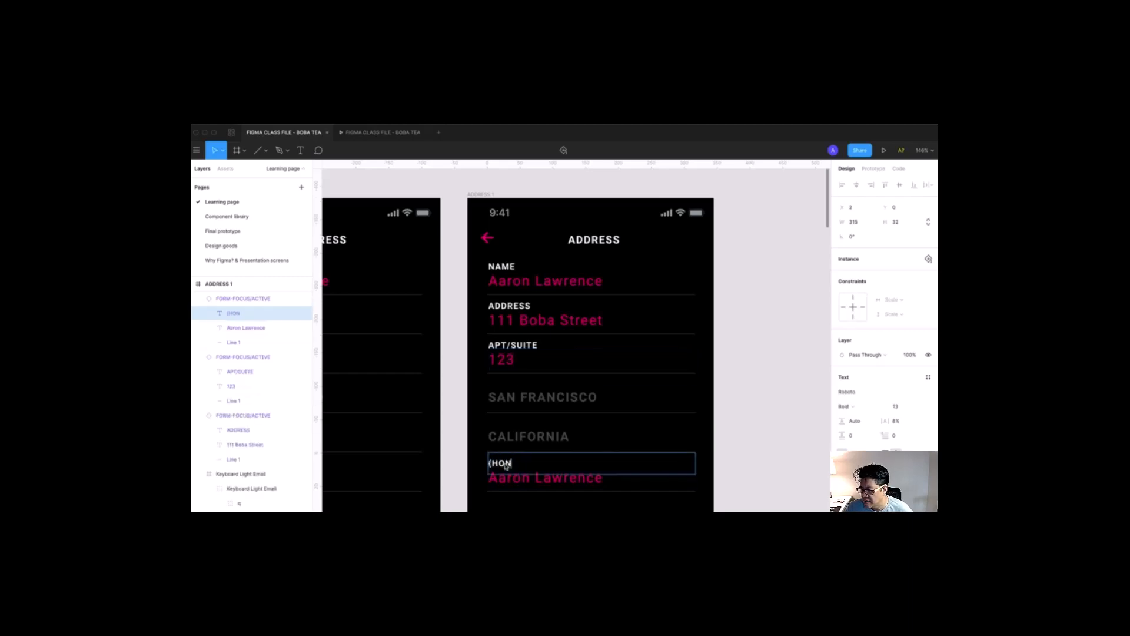
pyautogui.press('BackSpace')
pyautogui.press('BackSpace')
pyautogui.press('BackSpace')
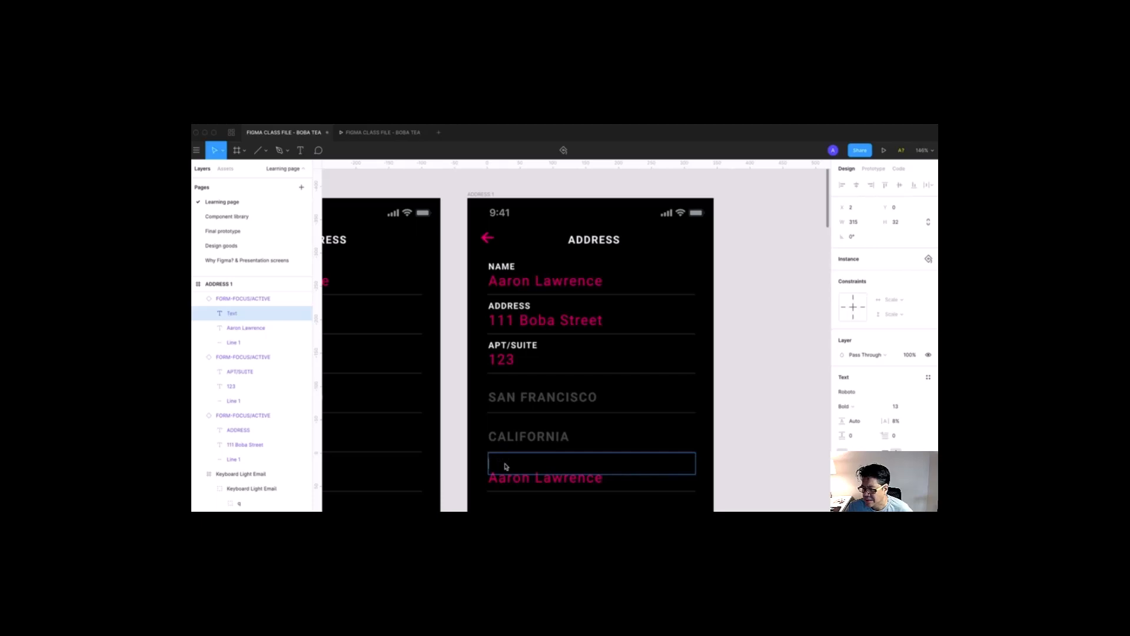
pyautogui.write('PHONE N')
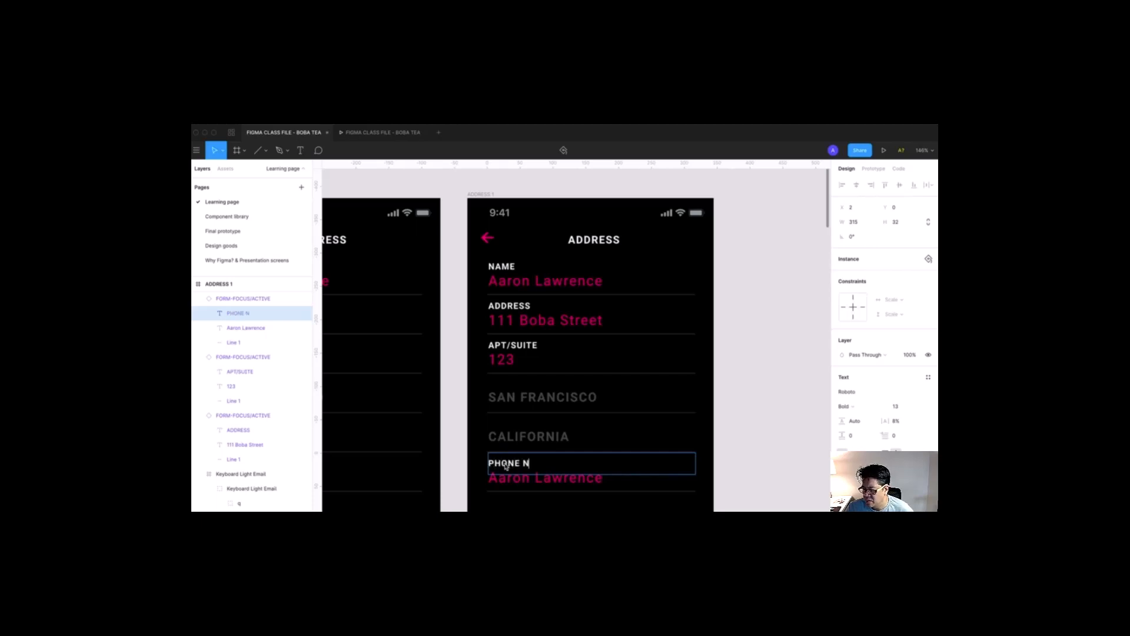
pyautogui.write('UMBER')
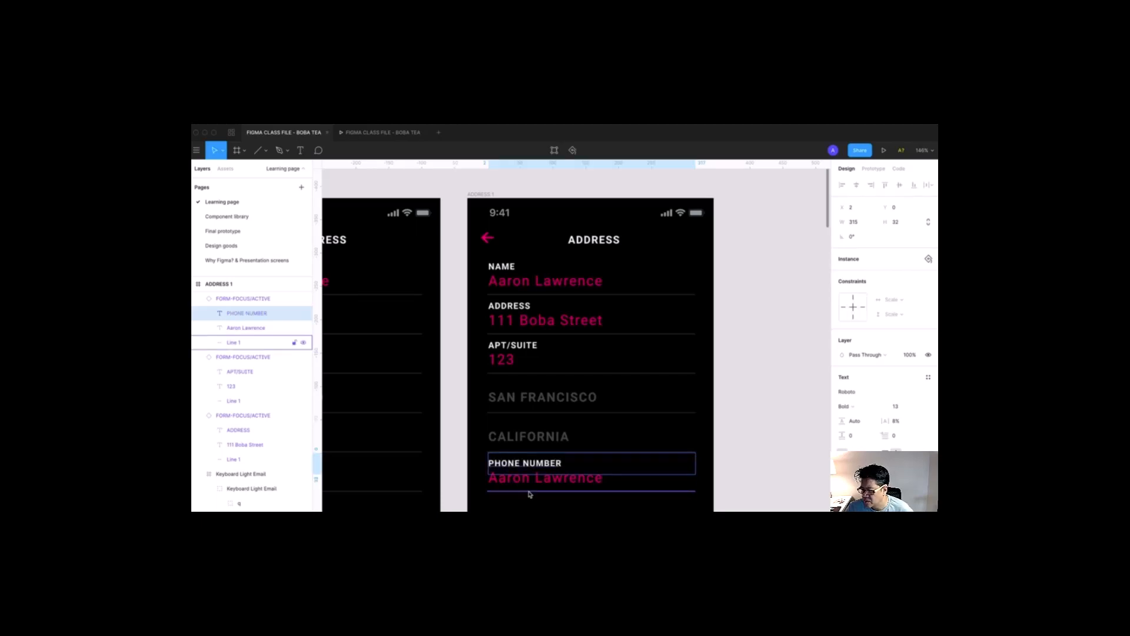
pyautogui.click(536, 480)
pyautogui.scroll(-3, 551, 413)
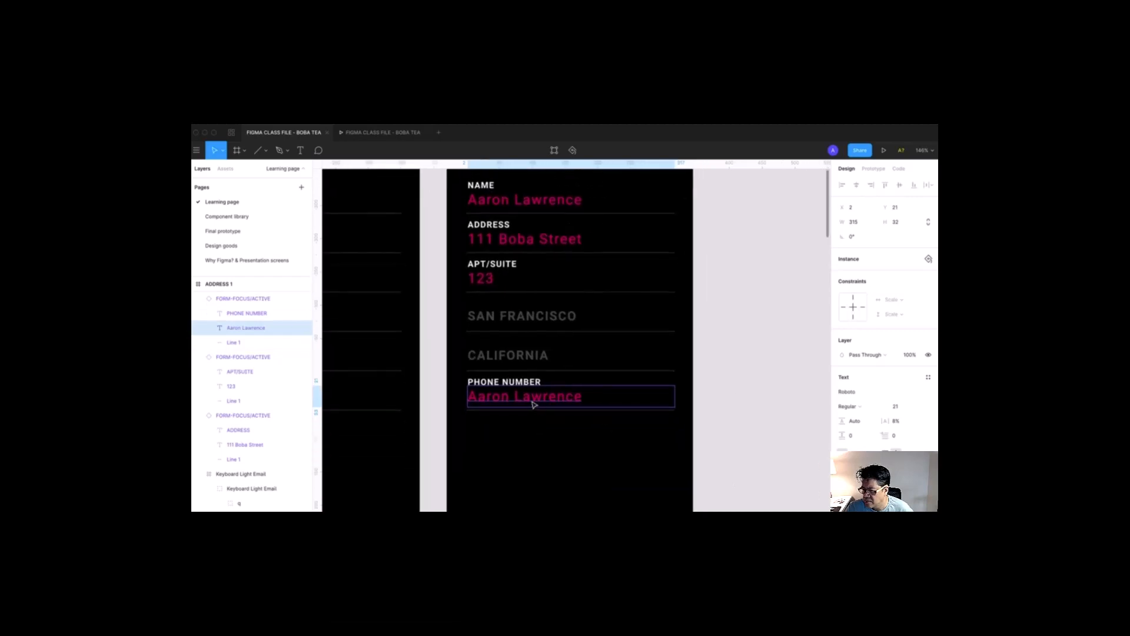
pyautogui.doubleClick(530, 400)
pyautogui.press('Escape')
pyautogui.moveTo(714, 391); pyautogui.dragTo(717, 415)
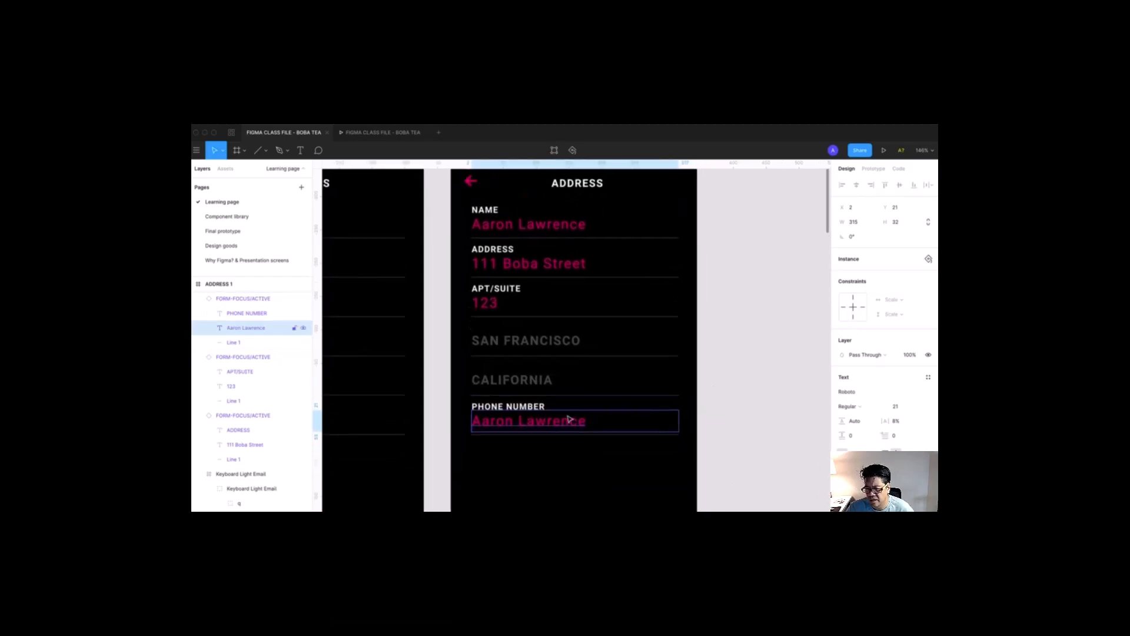
pyautogui.doubleClick(564, 422)
pyautogui.write('1')
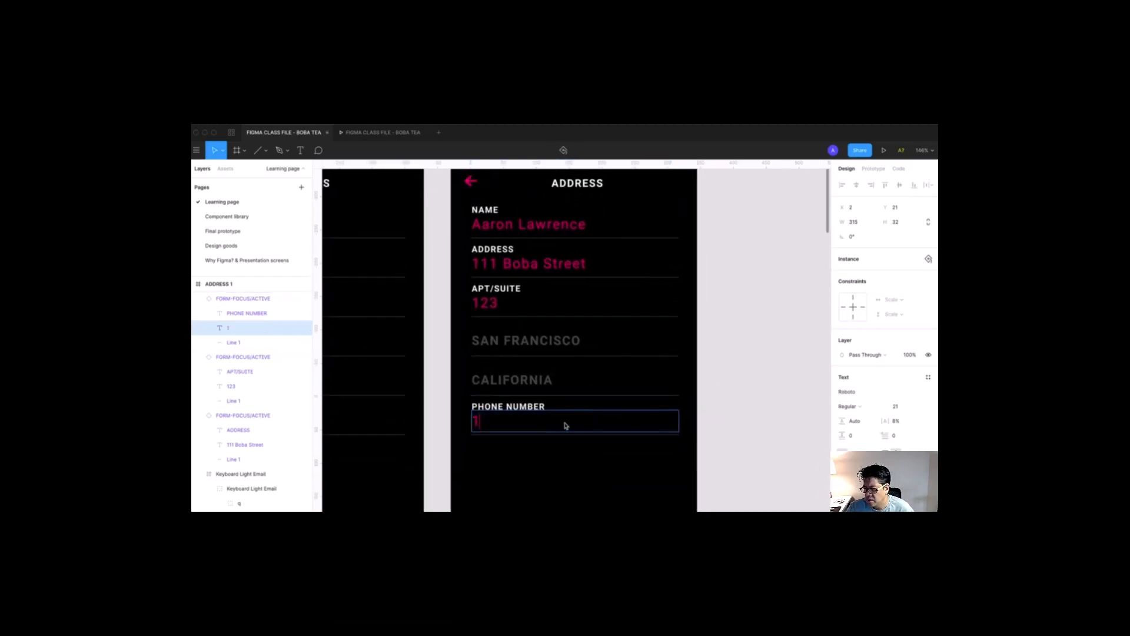
pyautogui.write('11-222-')
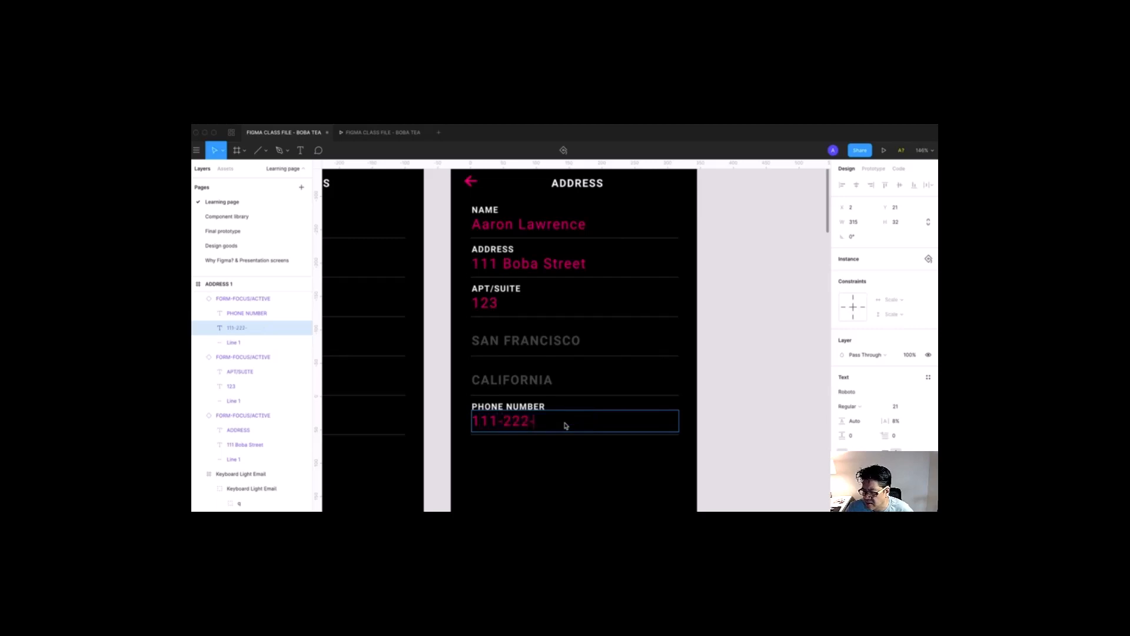
pyautogui.write('5555')
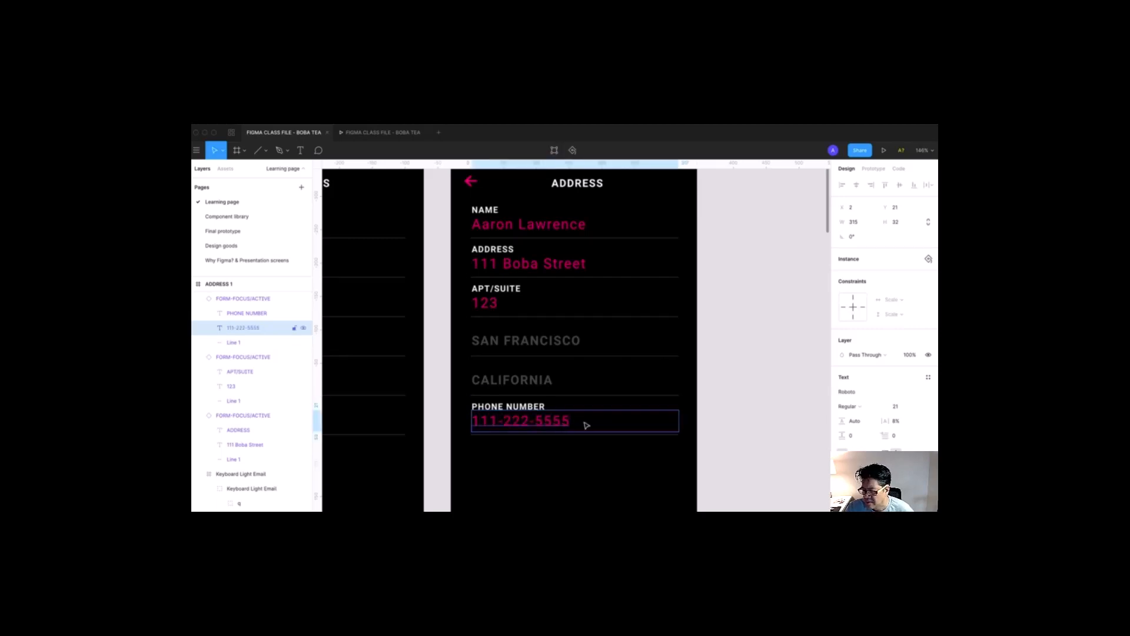
pyautogui.click(766, 416)
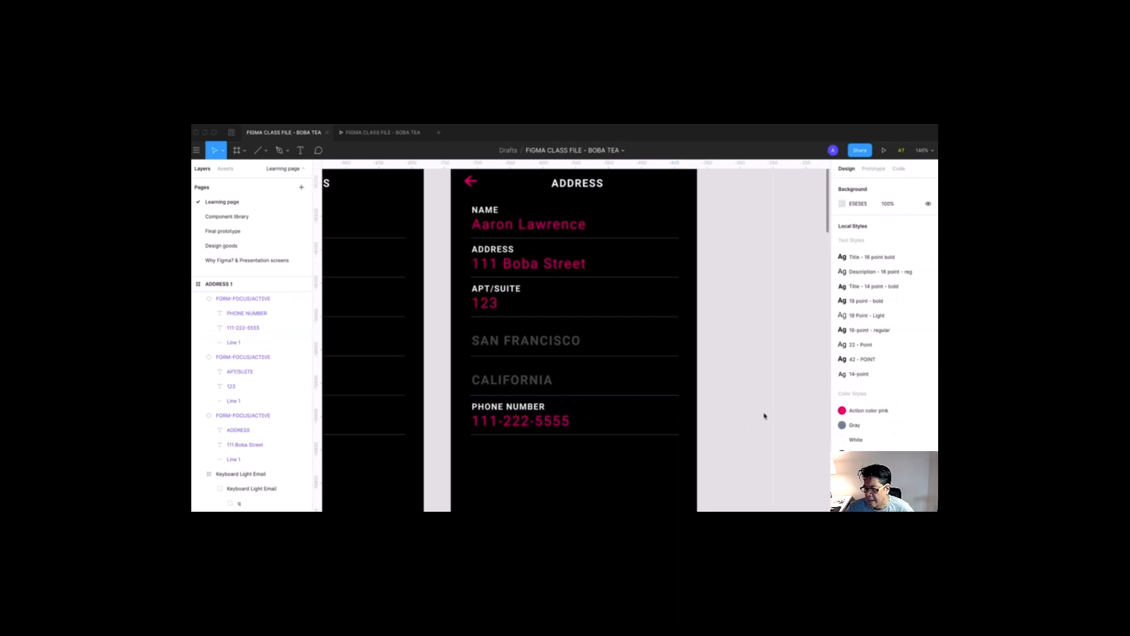
pyautogui.hotkey('shift', '0')
# Step: Set the font of the keyboard's Go key label to Roboto
pyautogui.moveTo(764, 412); pyautogui.dragTo(708, 359)
pyautogui.click(583, 457)
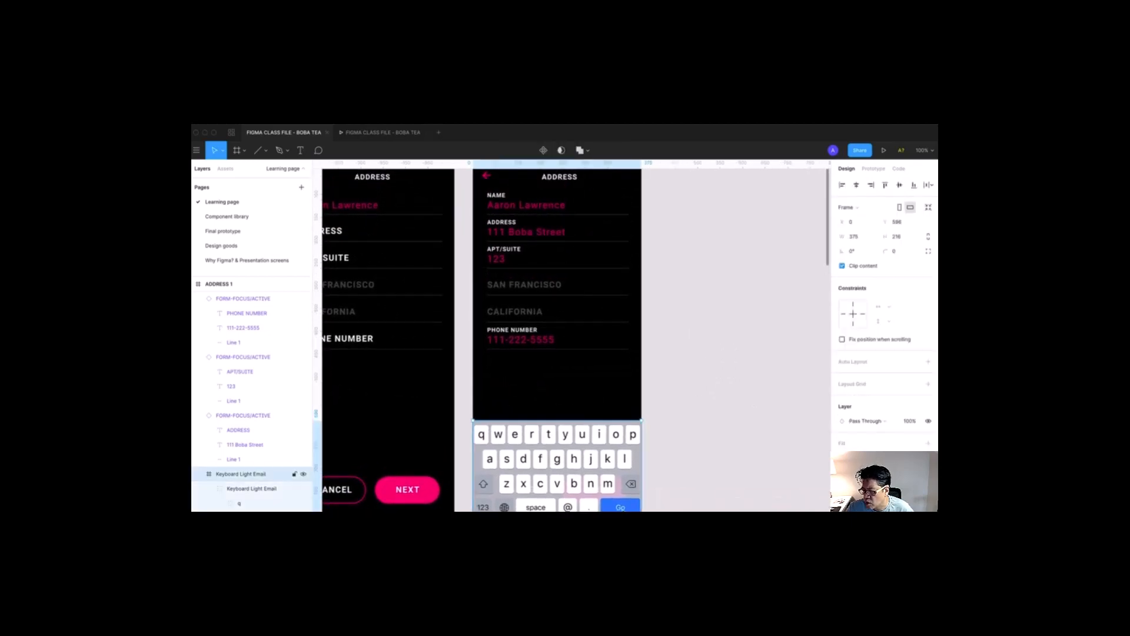
pyautogui.doubleClick(623, 510)
pyautogui.doubleClick(623, 510)
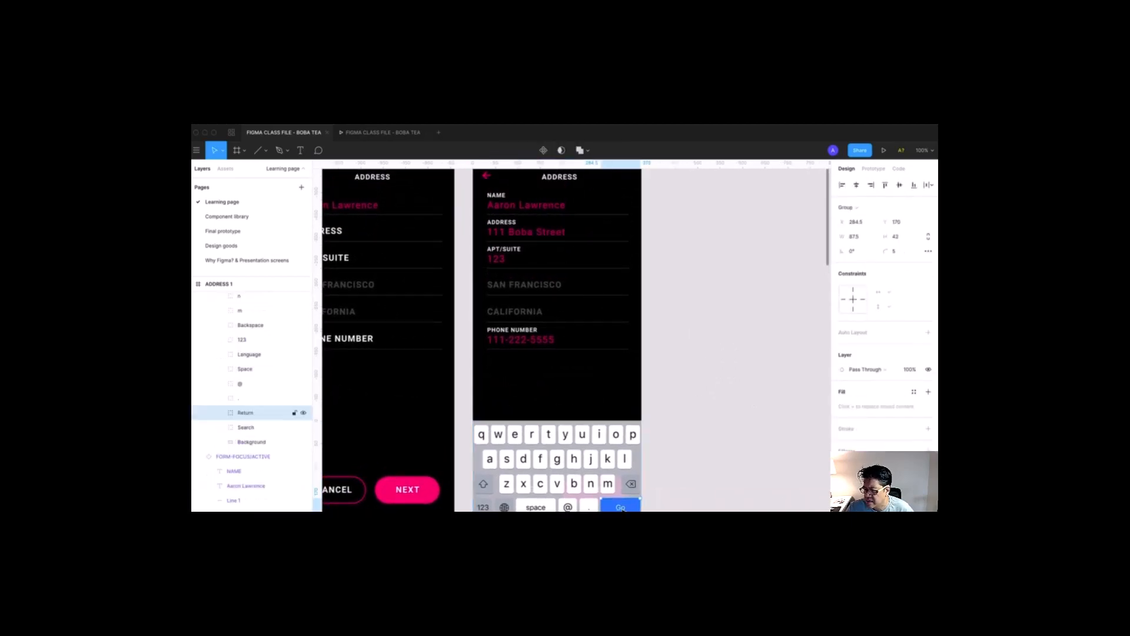
pyautogui.doubleClick(623, 509)
pyautogui.click(872, 371)
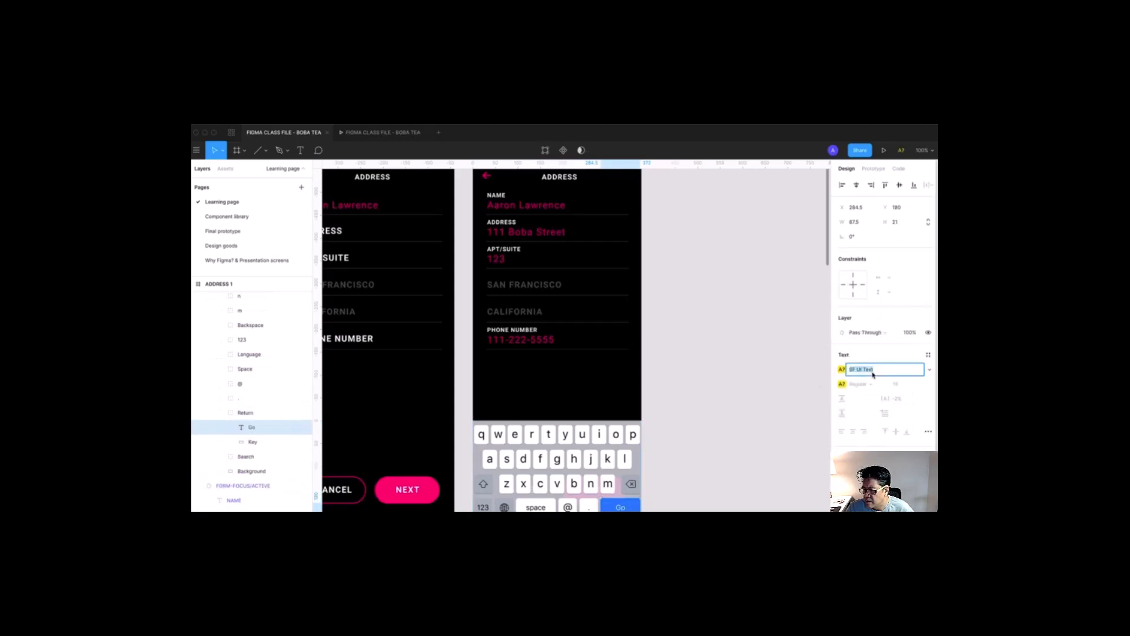
pyautogui.write('Roboto')
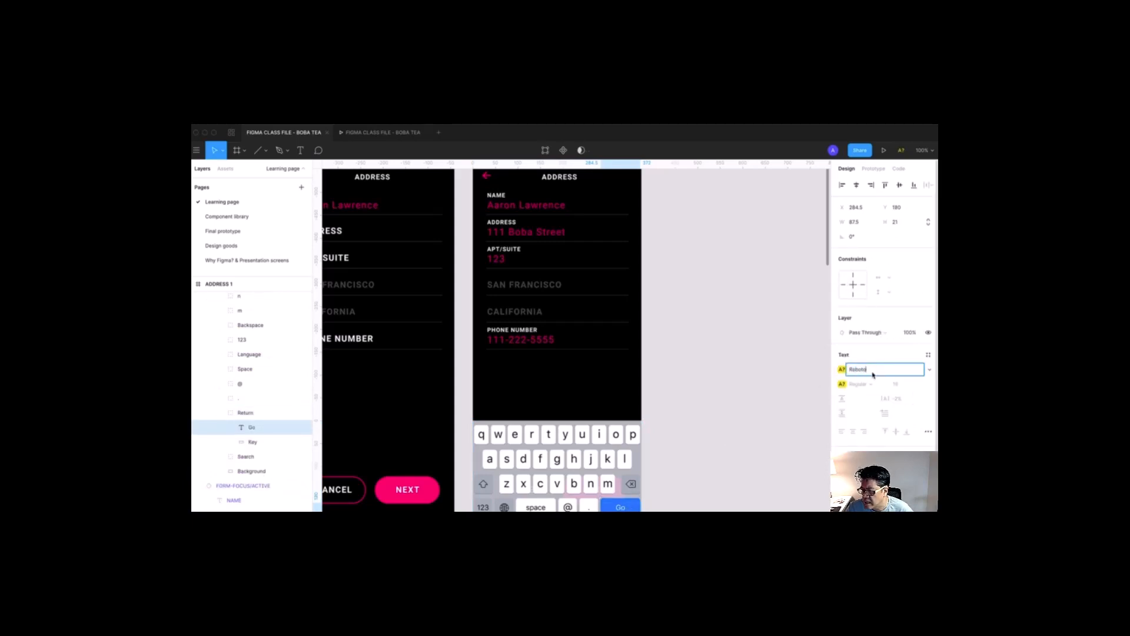
pyautogui.press('Return')
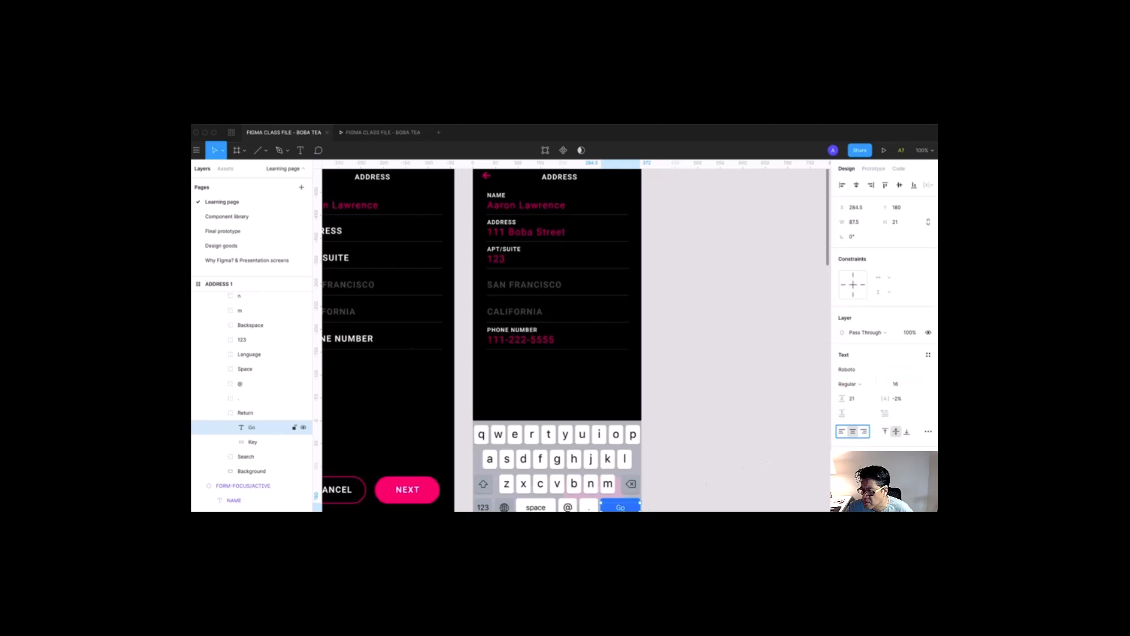
# Step: Change the Go key label text to Done
pyautogui.doubleClick(620, 507)
pyautogui.write('DO')
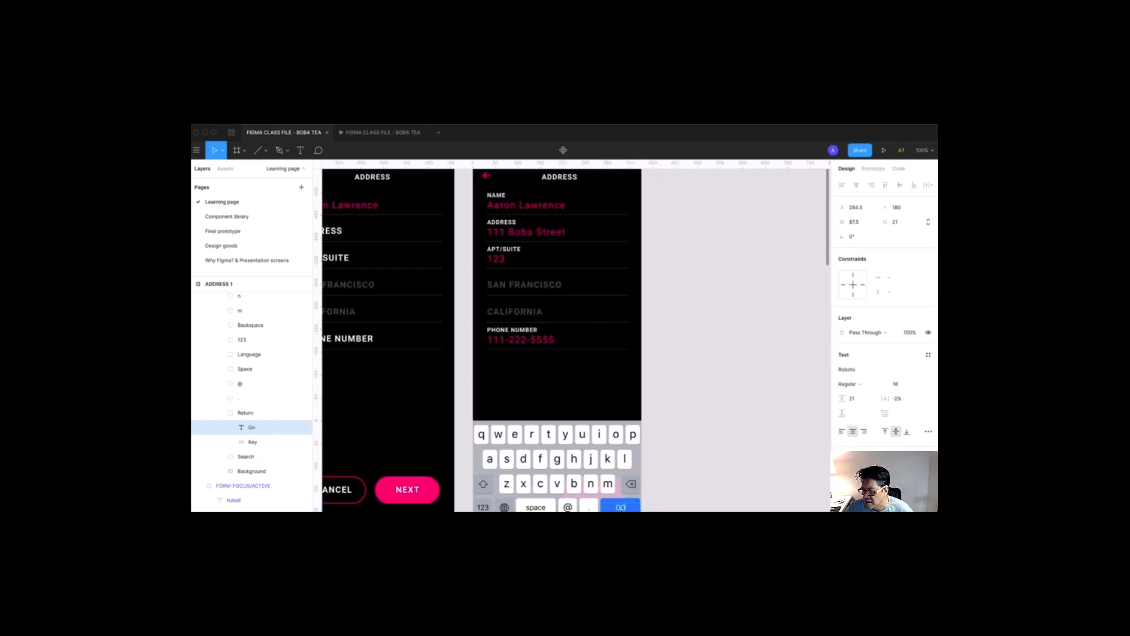
pyautogui.press('BackSpace')
pyautogui.write('one')
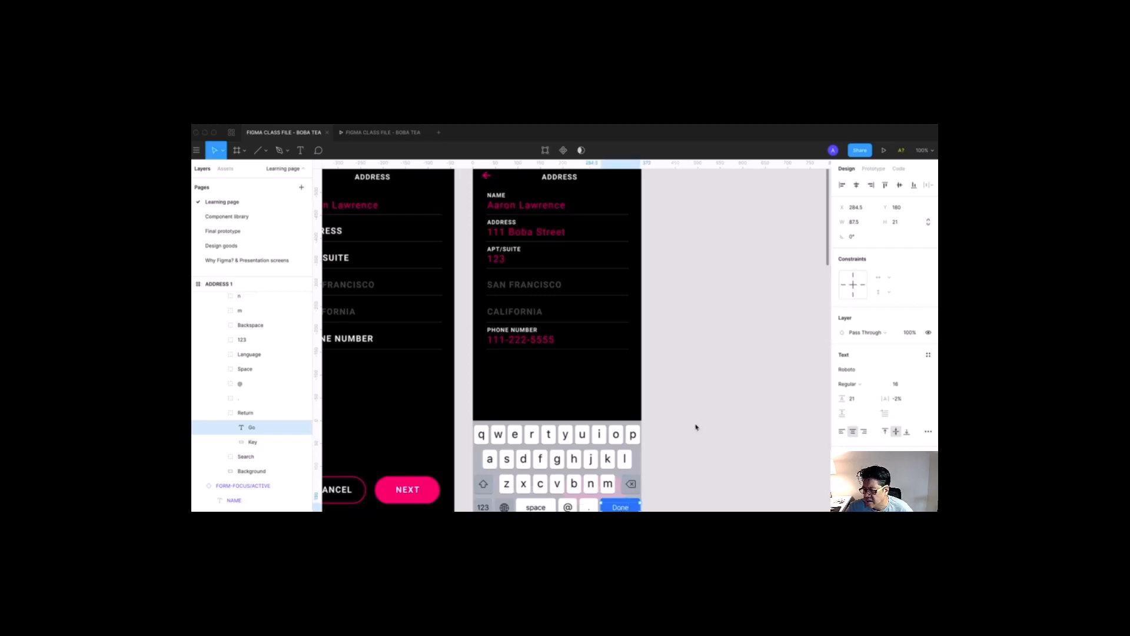
pyautogui.click(697, 428)
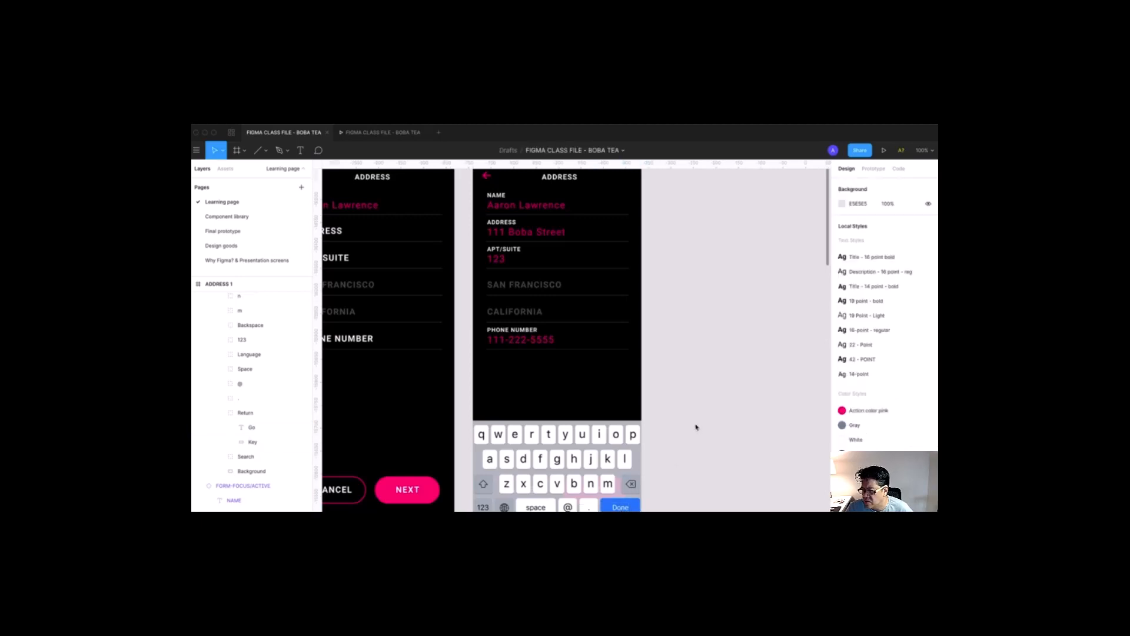
pyautogui.press('-')
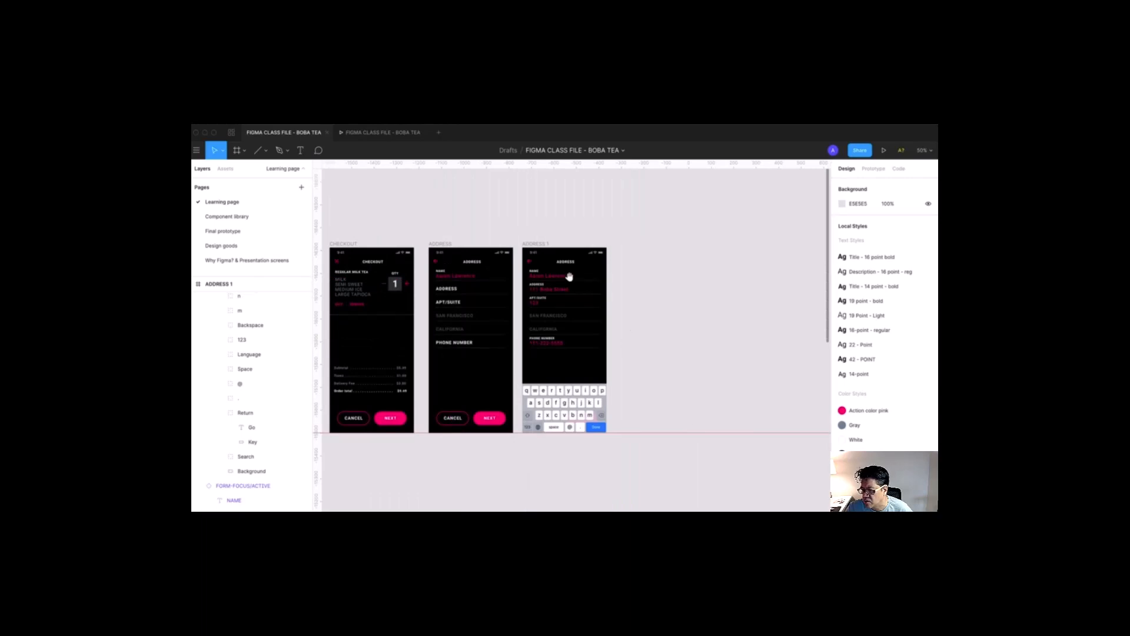
# Step: Duplicate the ADDRESS 1 frame into a new ADDRESS 2 copy on its right
pyautogui.press('z')
pyautogui.moveTo(497, 224); pyautogui.dragTo(586, 465)
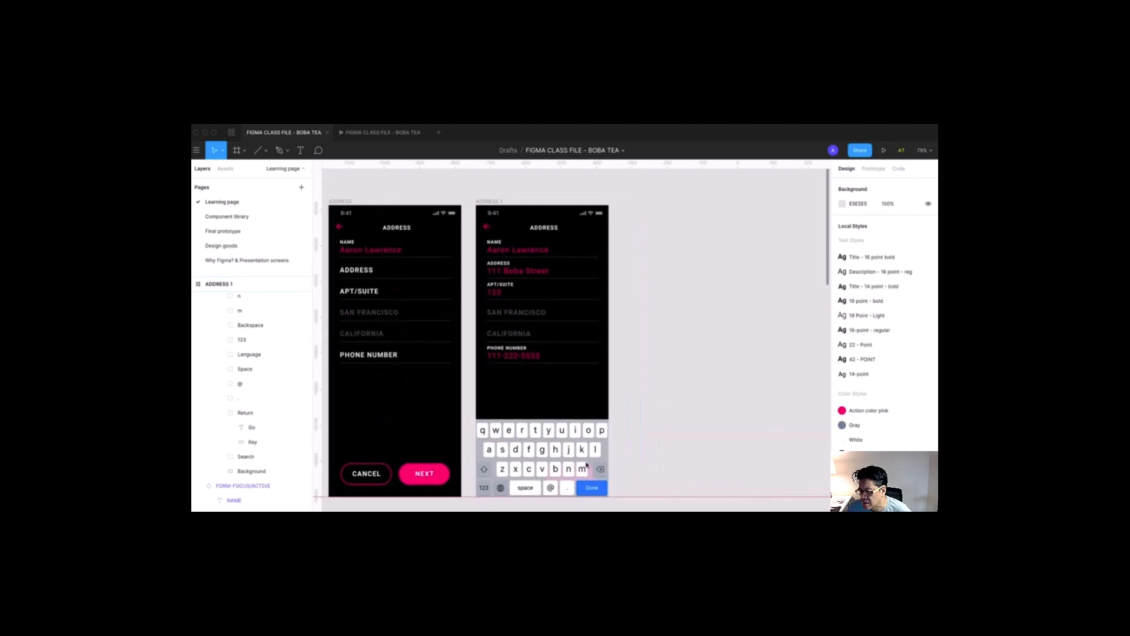
pyautogui.click(490, 202)
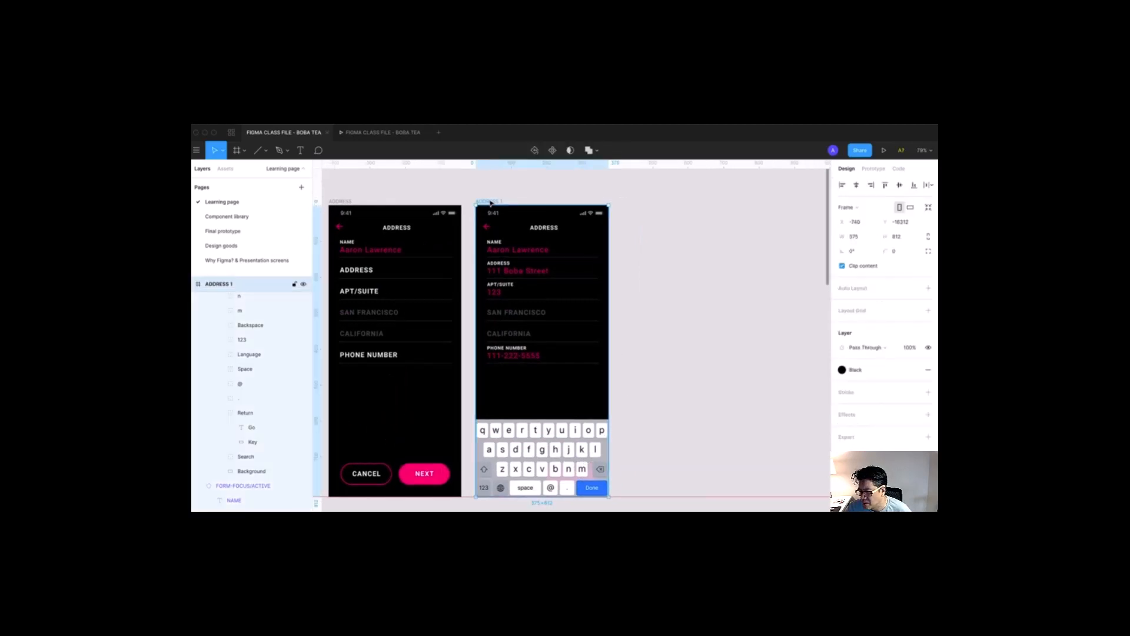
pyautogui.moveTo(490, 202); pyautogui.dragTo(635, 204)
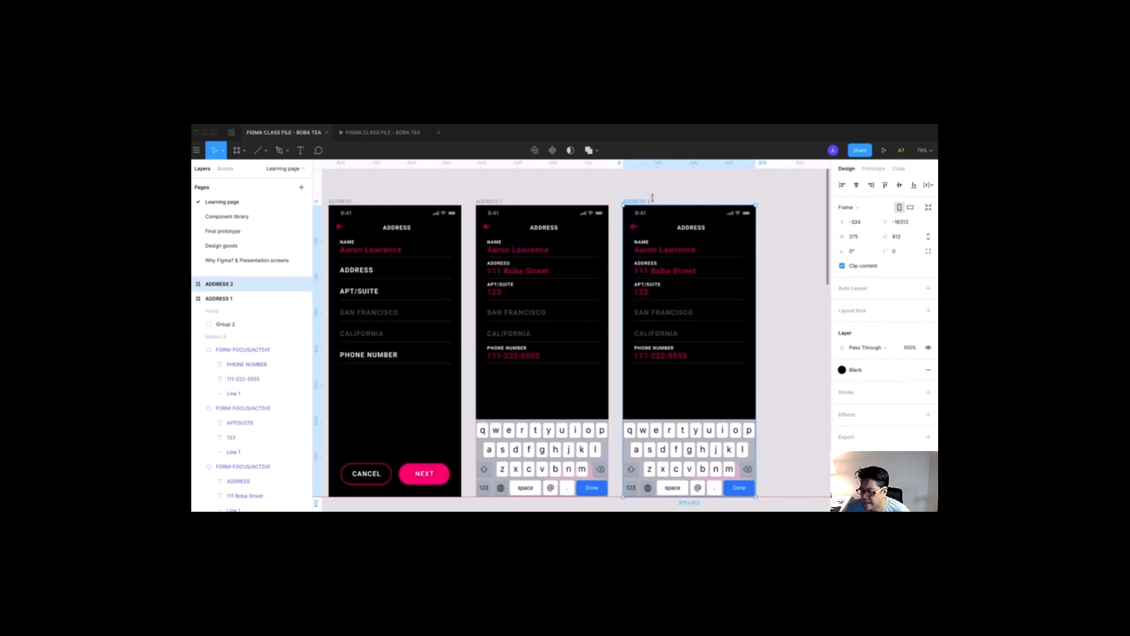
pyautogui.hotkey('ctrl', 'z')
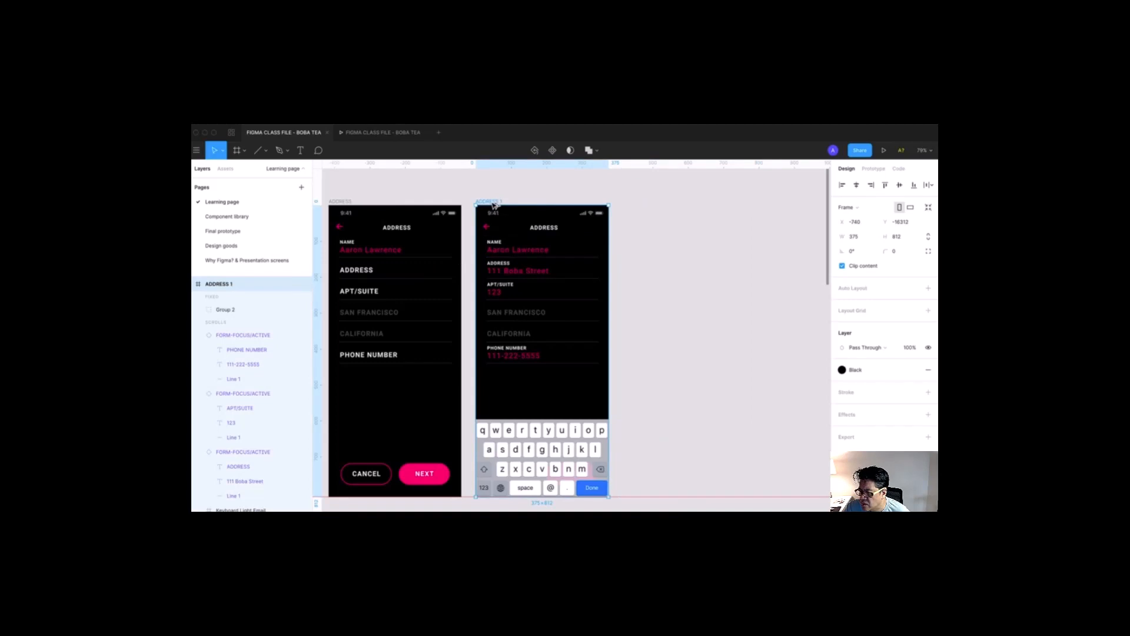
pyautogui.moveTo(494, 205); pyautogui.dragTo(641, 208)
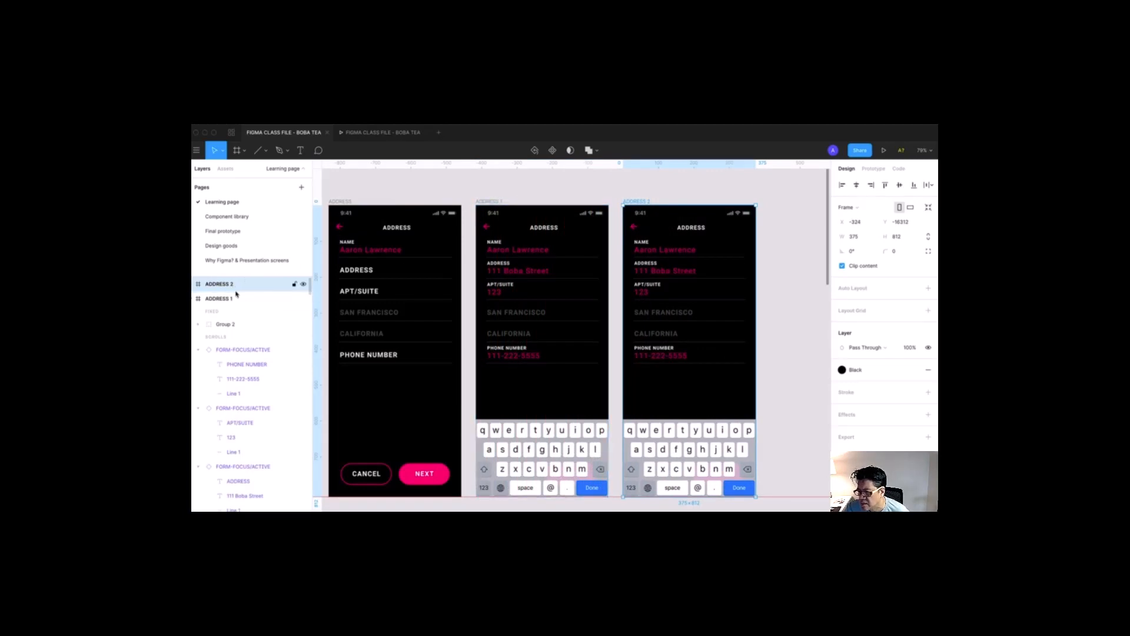
# Step: Delete the keyboard from ADDRESS 2 so its Cancel and Next buttons show
pyautogui.moveTo(661, 198); pyautogui.dragTo(637, 200)
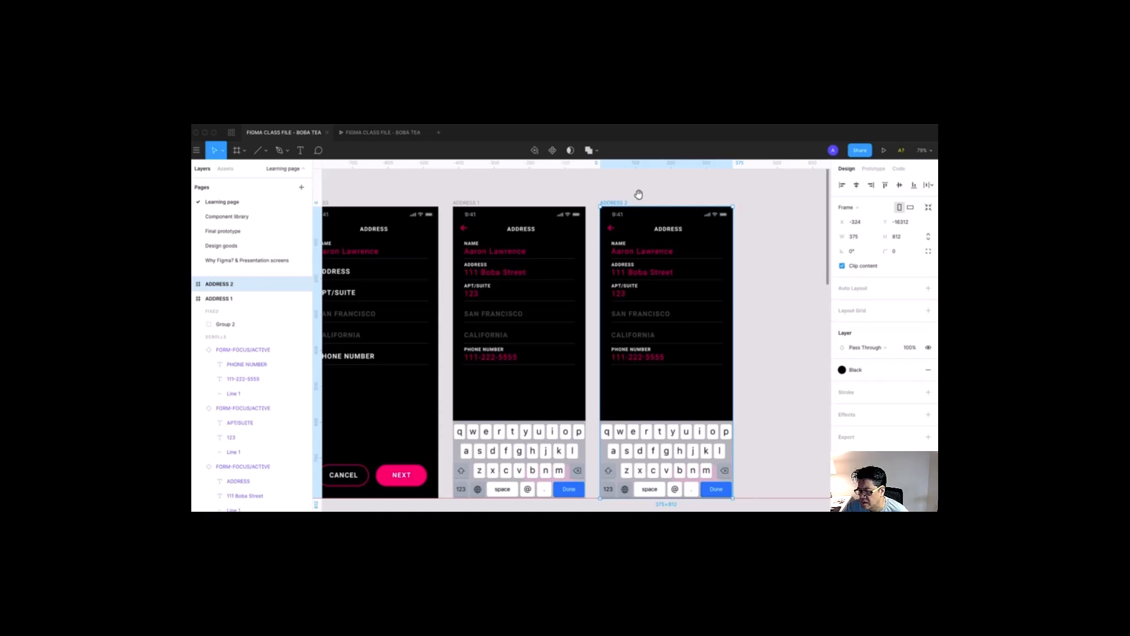
pyautogui.moveTo(638, 189); pyautogui.dragTo(606, 188)
pyautogui.click(640, 456)
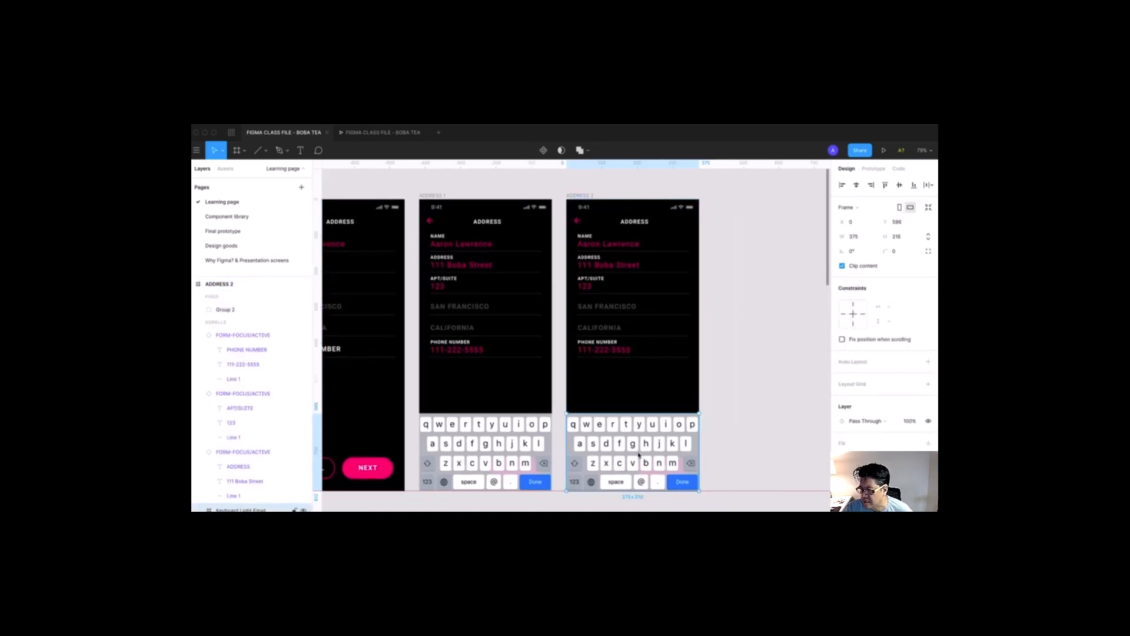
pyautogui.press('Delete')
pyautogui.moveTo(575, 396); pyautogui.dragTo(632, 397)
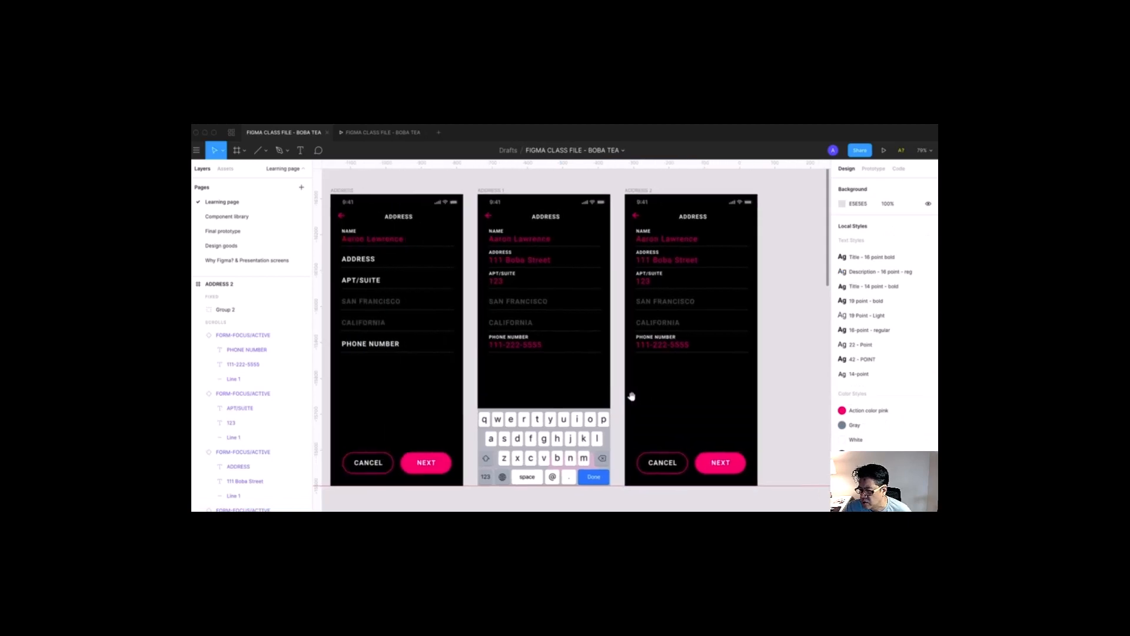
# Step: Group the first screen's ADDRESS, APT/SUITE and PHONE NUMBER fields in Prototype mode
pyautogui.click(874, 169)
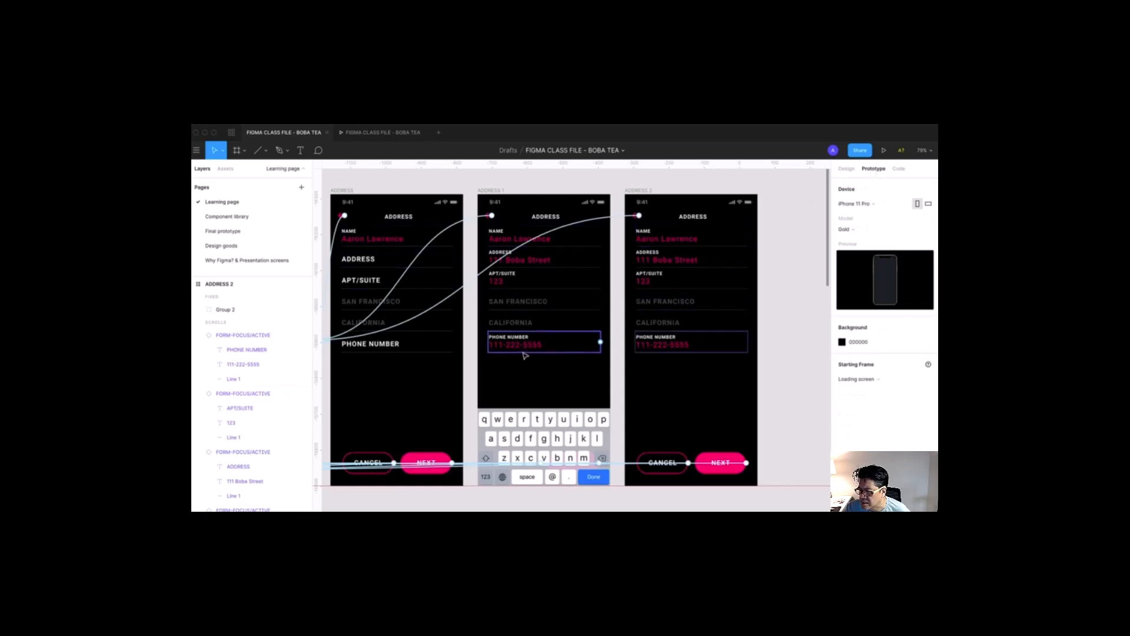
pyautogui.hscroll(-3, 471, 385)
pyautogui.click(434, 265)
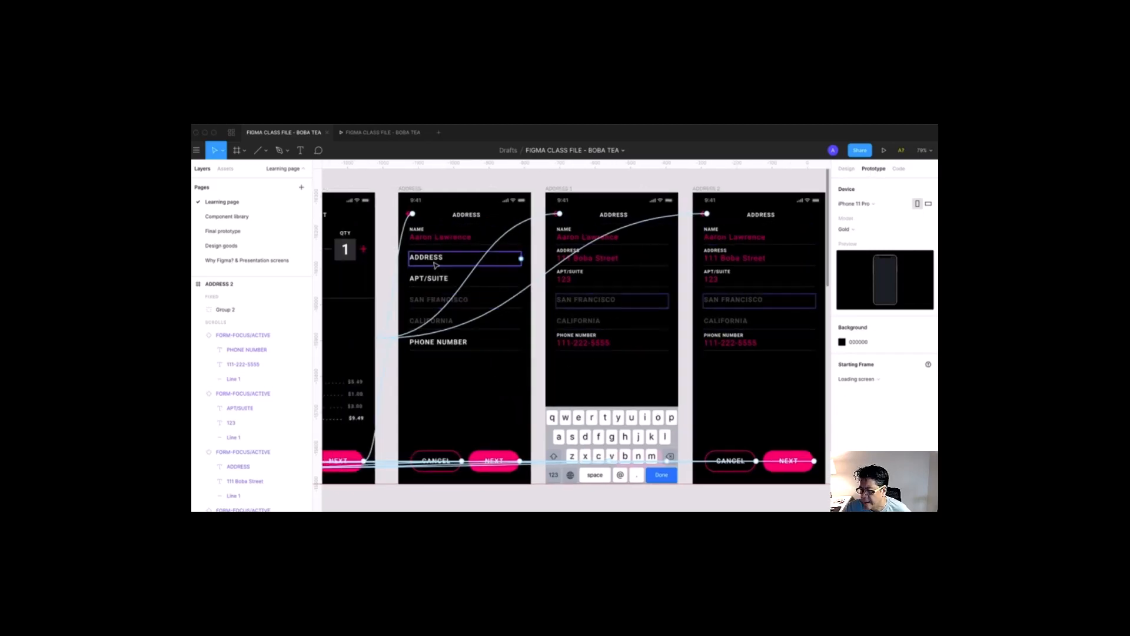
pyautogui.keyDown('shift'); pyautogui.click(434, 283); pyautogui.keyUp('shift')
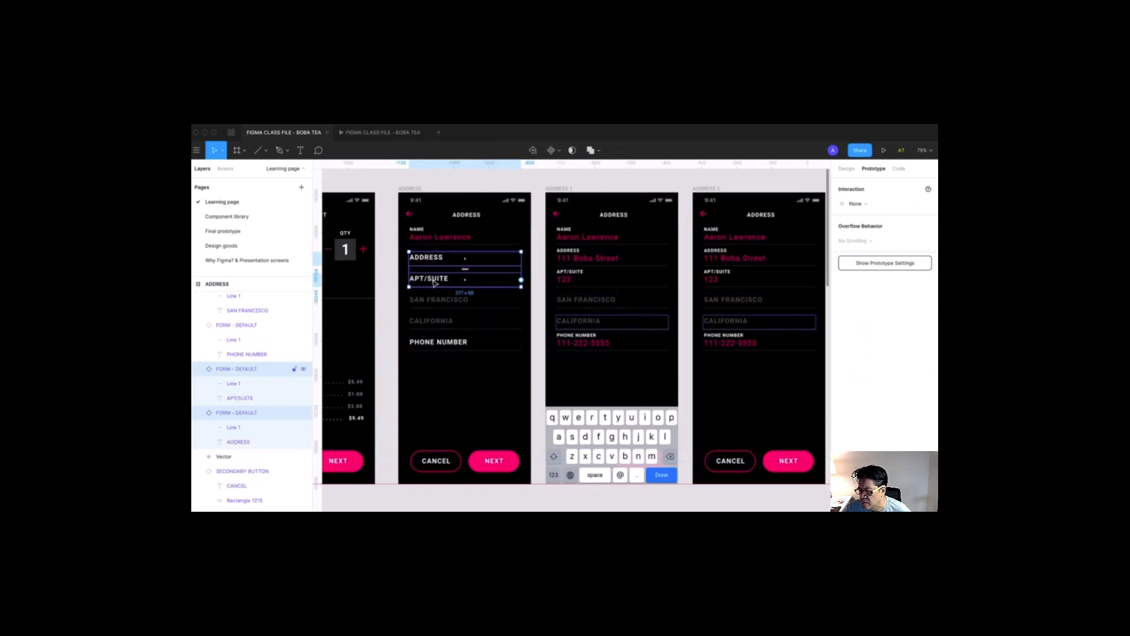
pyautogui.keyDown('shift'); pyautogui.click(451, 347); pyautogui.keyUp('shift')
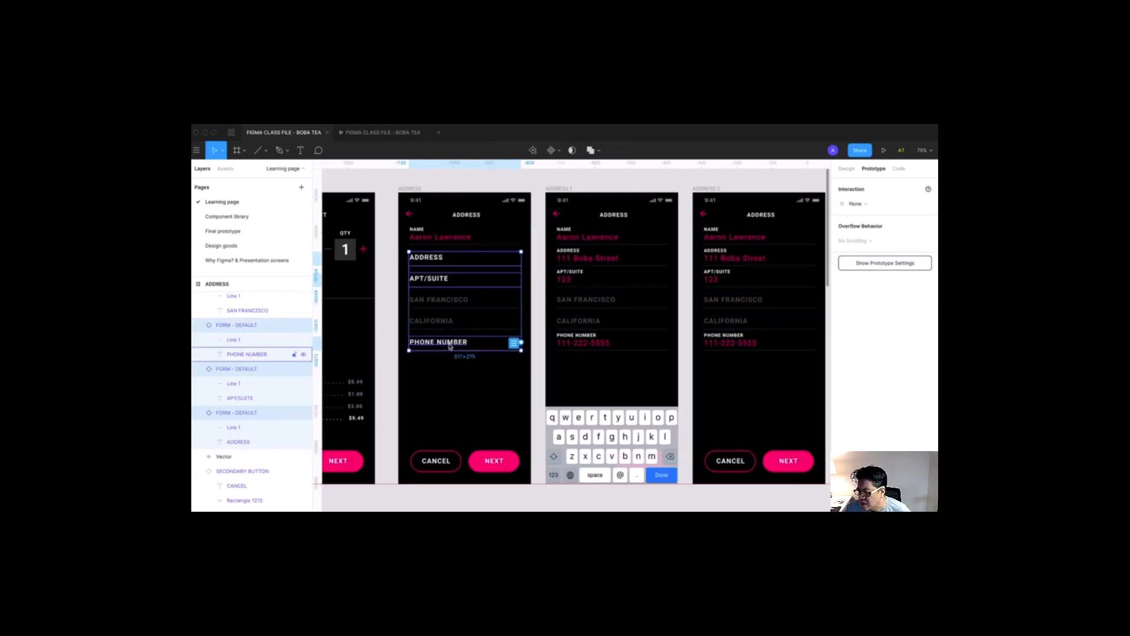
pyautogui.rightClick(449, 346)
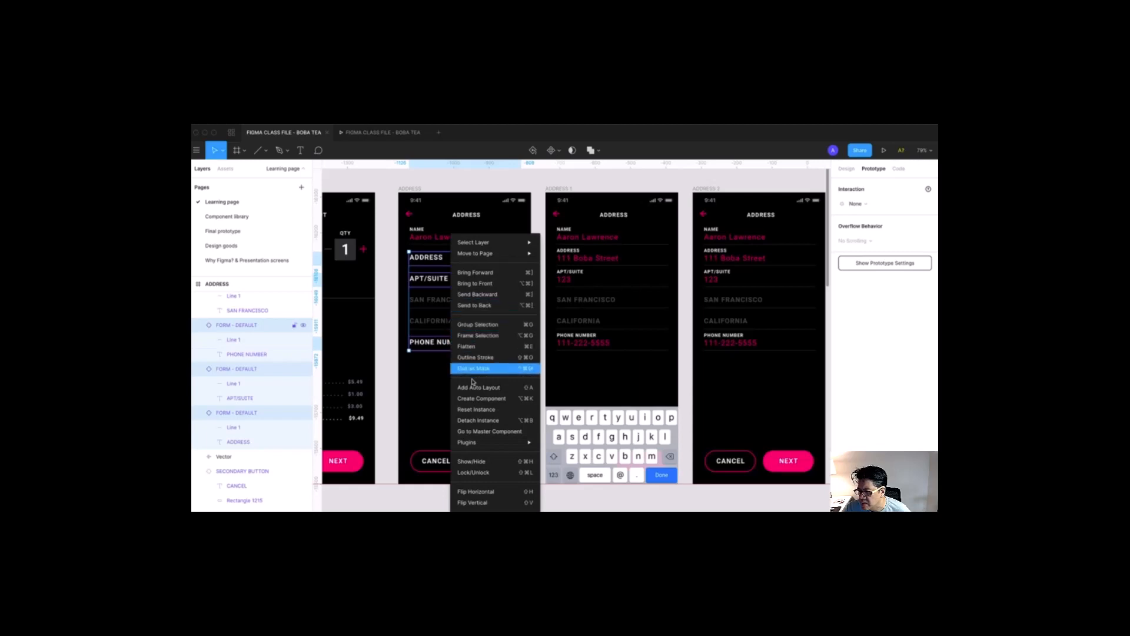
pyautogui.click(478, 325)
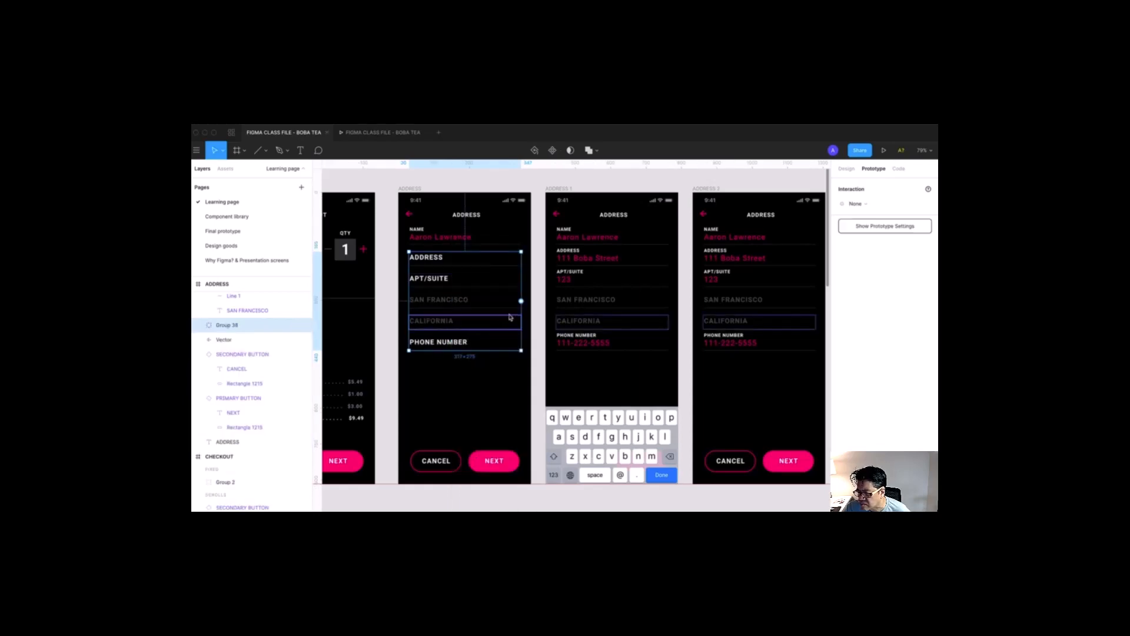
# Step: Link the field group to ADDRESS 1 with an On Tap trigger and Instant transition
pyautogui.moveTo(521, 301); pyautogui.dragTo(587, 303)
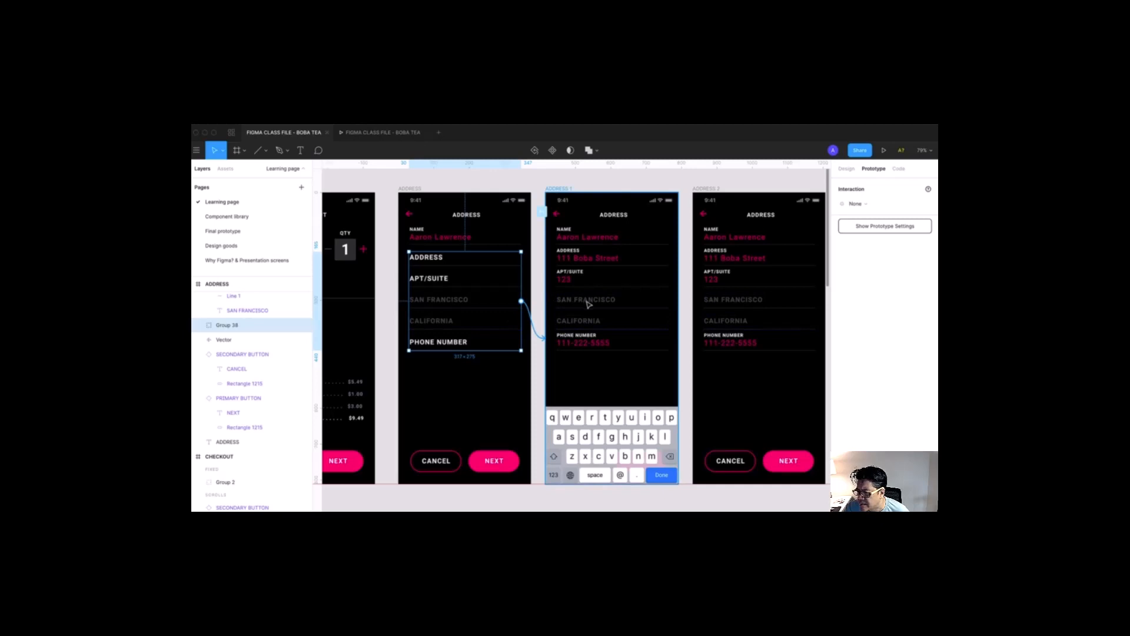
pyautogui.moveTo(587, 303); pyautogui.dragTo(587, 303)
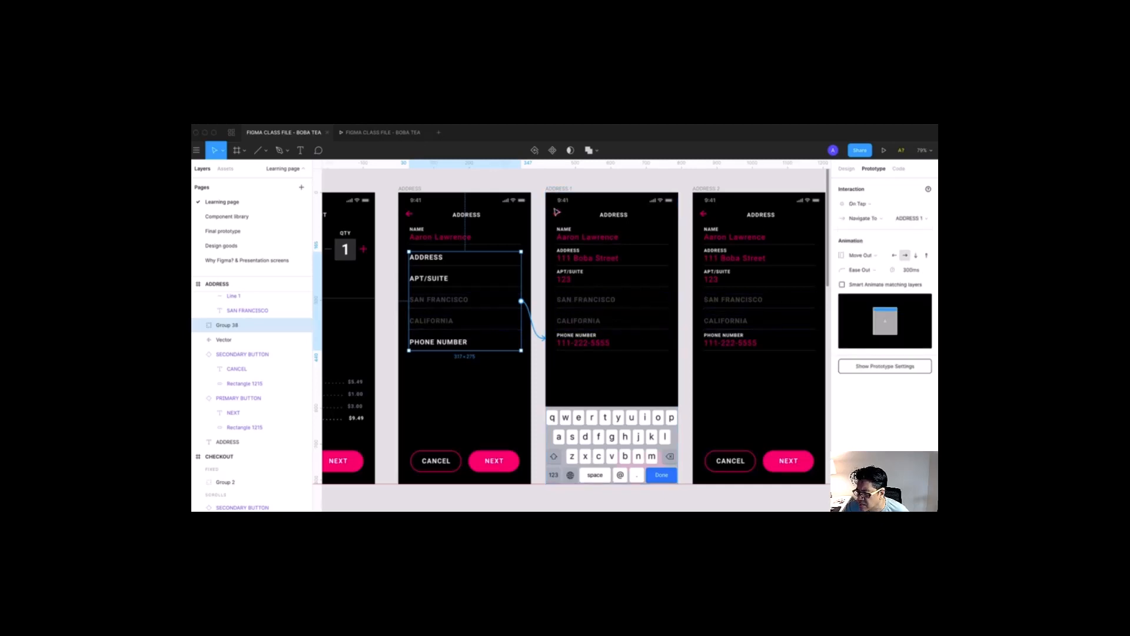
pyautogui.click(861, 204)
pyautogui.click(867, 206)
pyautogui.click(860, 255)
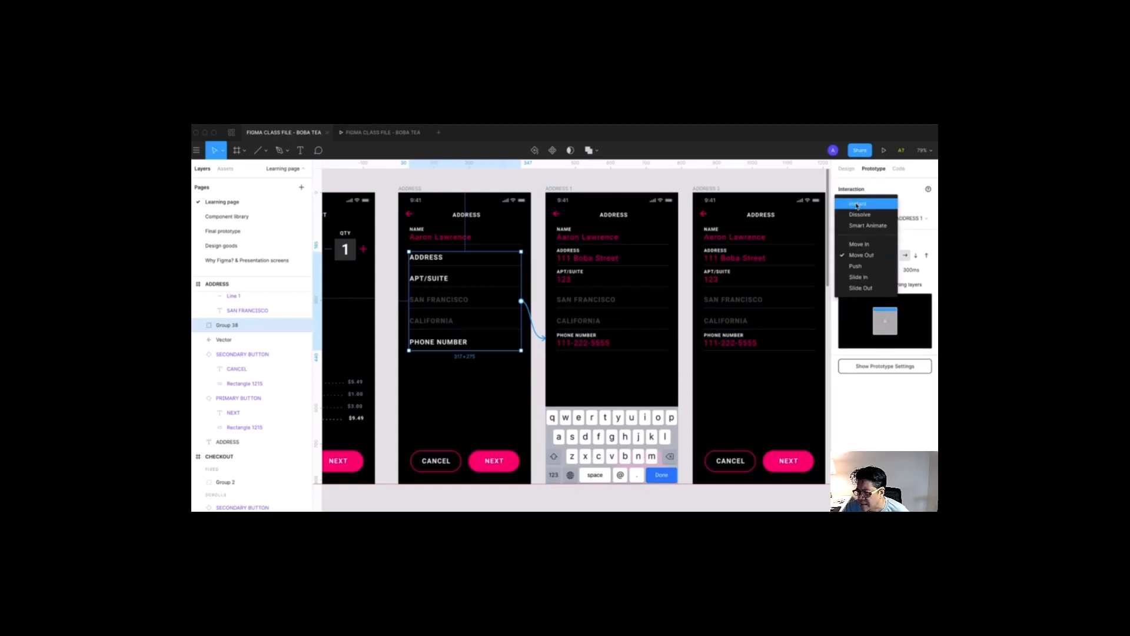
pyautogui.click(857, 204)
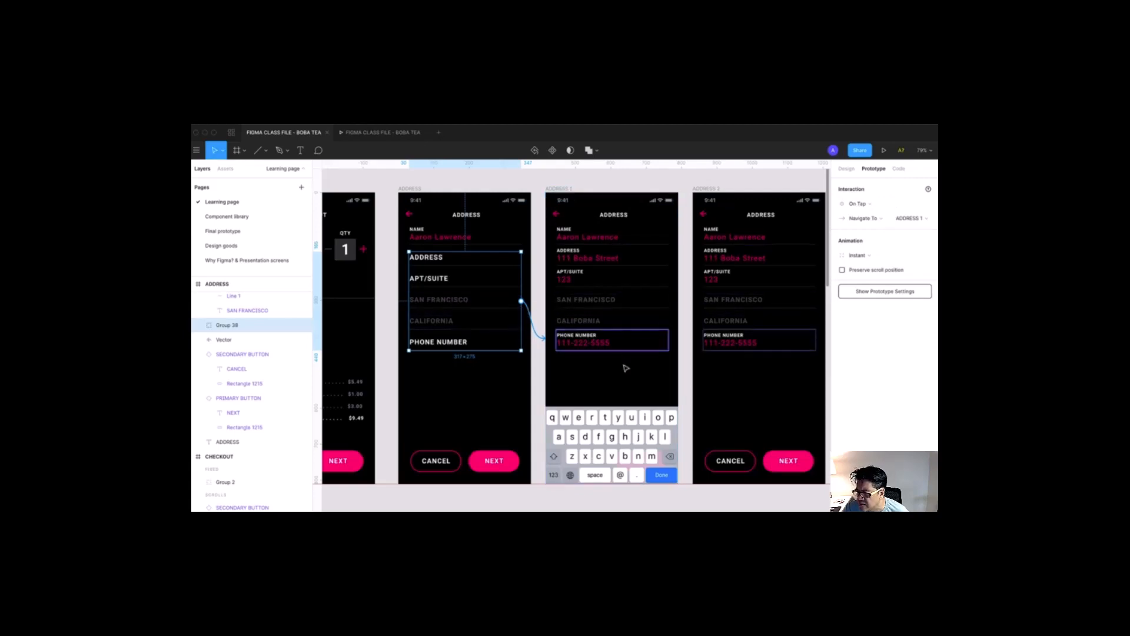
# Step: Select the keyboard's Done key group and link it to the ADDRESS 2 screen
pyautogui.click(662, 476)
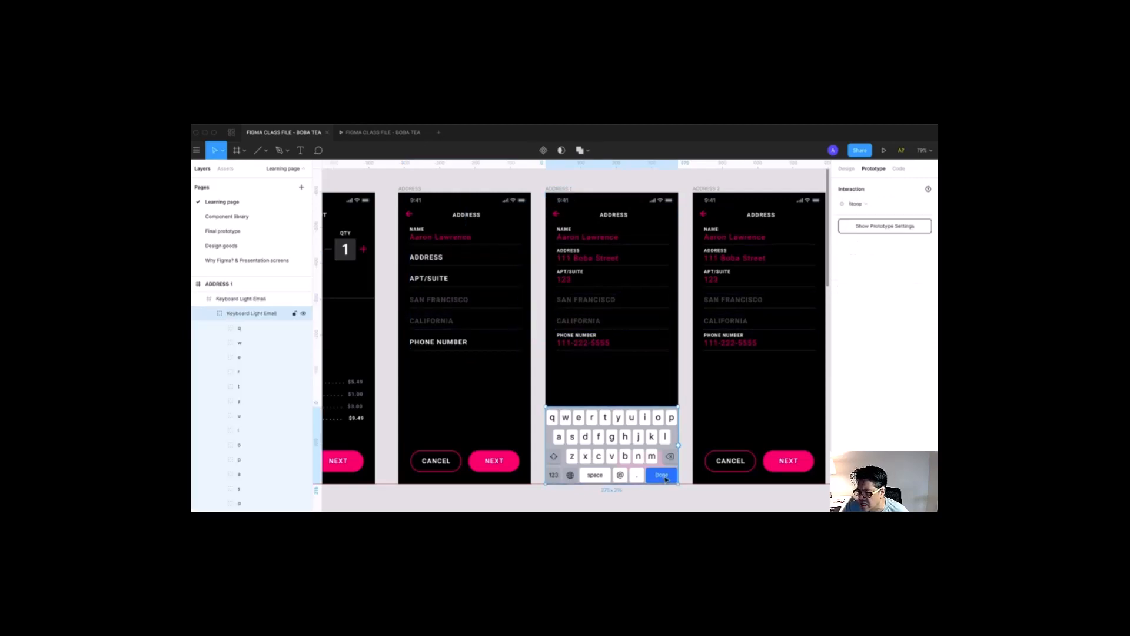
pyautogui.doubleClick(662, 476)
pyautogui.click(673, 506)
pyautogui.doubleClick(666, 478)
pyautogui.doubleClick(666, 478)
pyautogui.moveTo(678, 477); pyautogui.dragTo(727, 418)
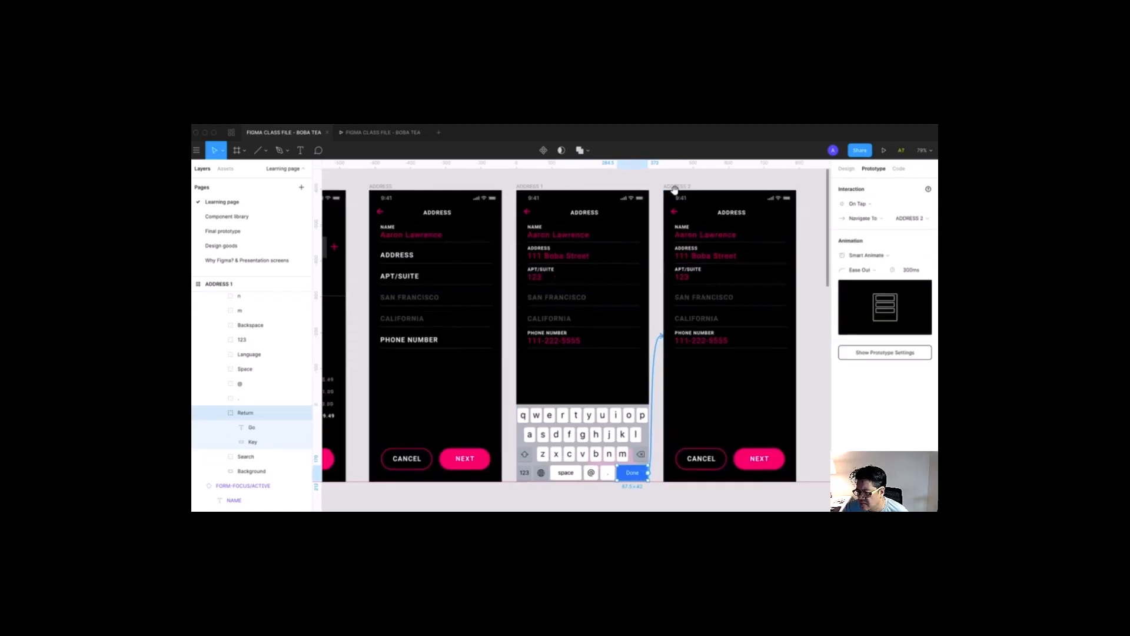
# Step: Keep ADDRESS 2 as the destination and set the Done transition to Instant
pyautogui.hscroll(3, 766, 354)
pyautogui.click(858, 213)
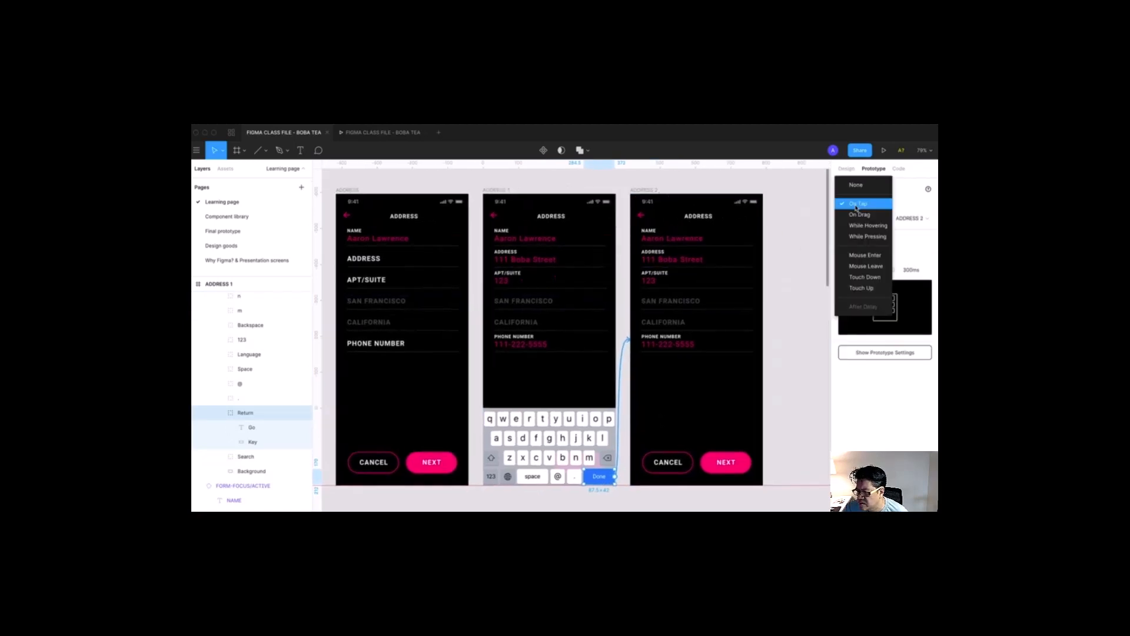
pyautogui.click(858, 213)
pyautogui.click(865, 259)
pyautogui.click(858, 234)
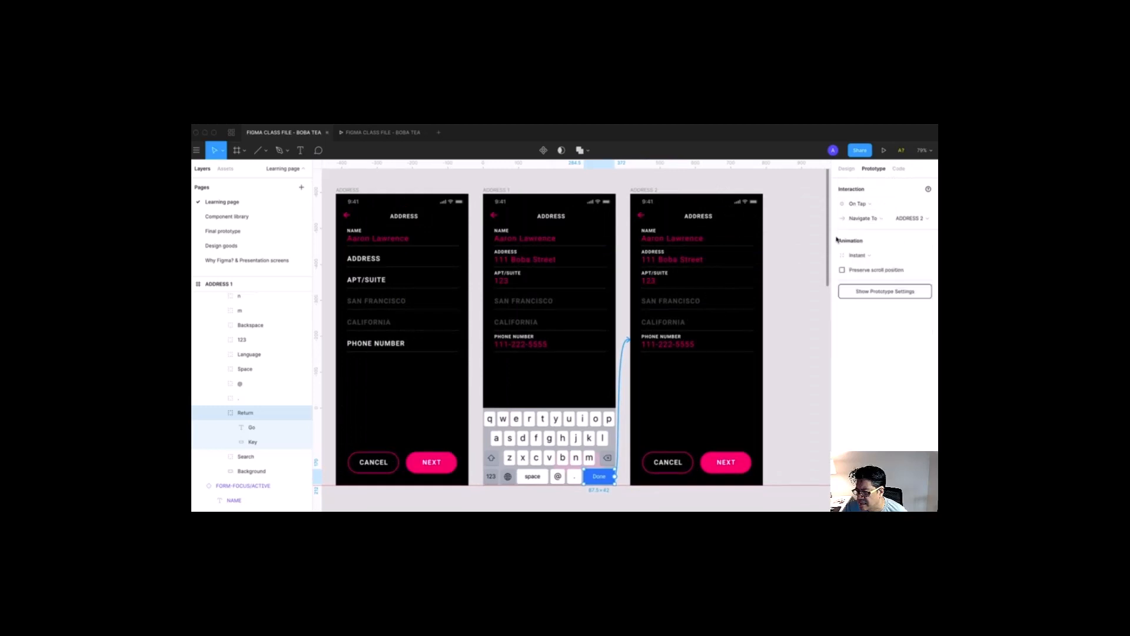
pyautogui.hscroll(-2, 516, 186)
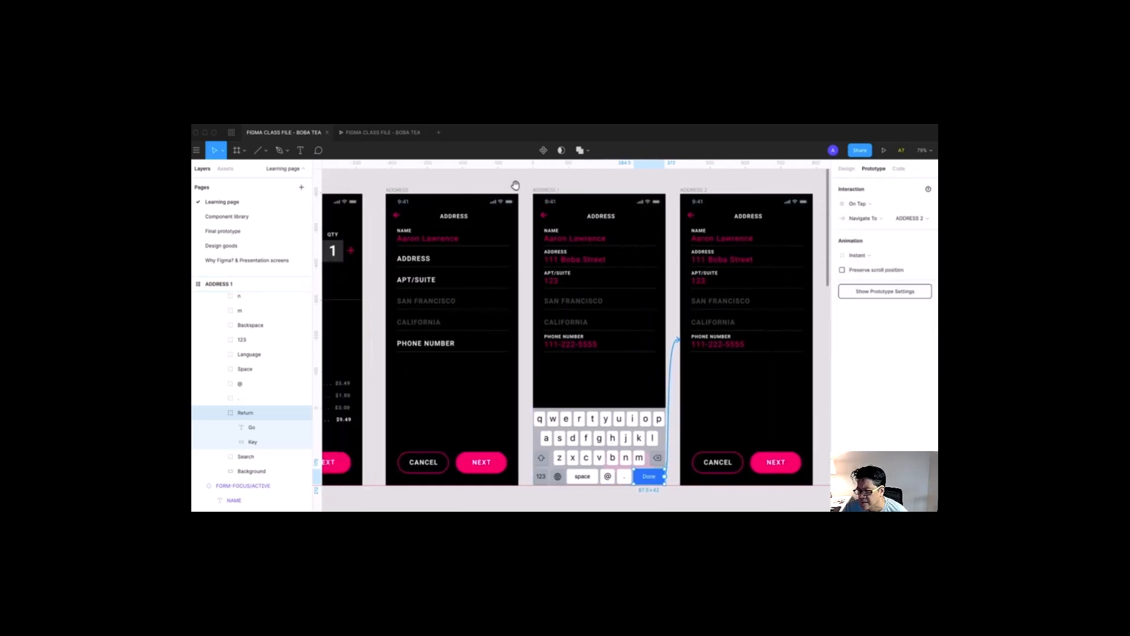
pyautogui.click(383, 133)
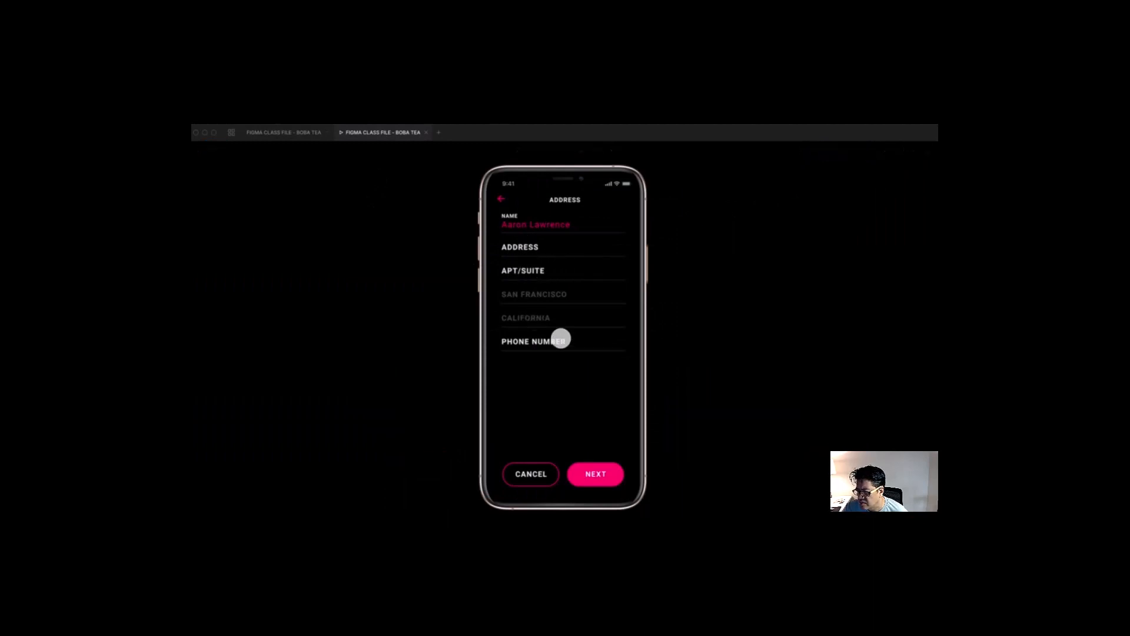
pyautogui.click(523, 247)
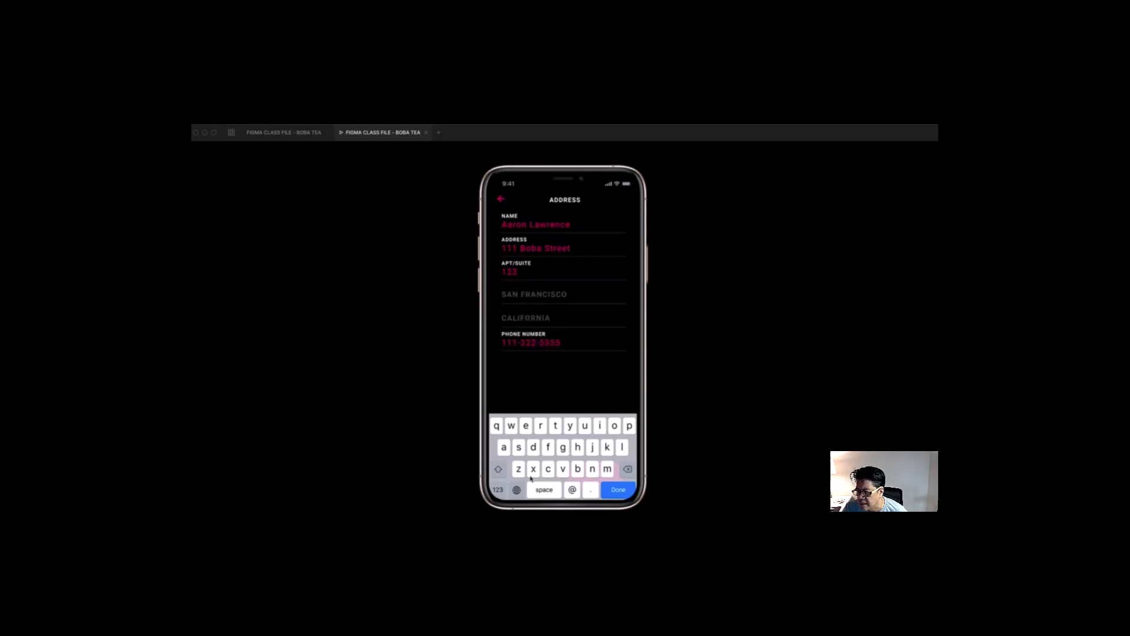
pyautogui.click(619, 491)
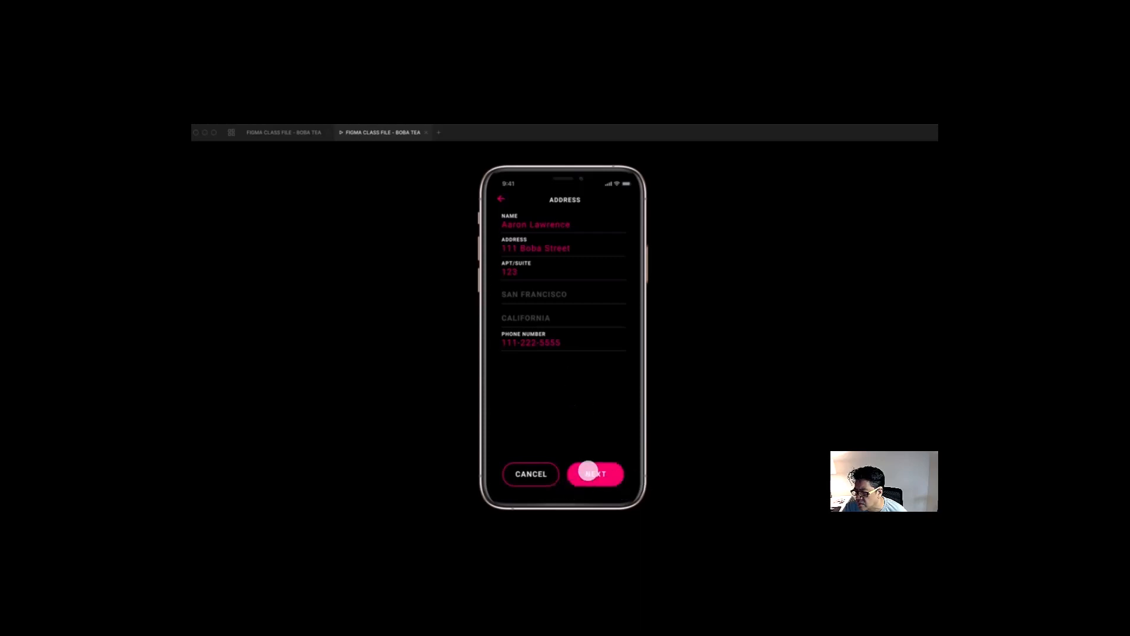
pyautogui.click(306, 135)
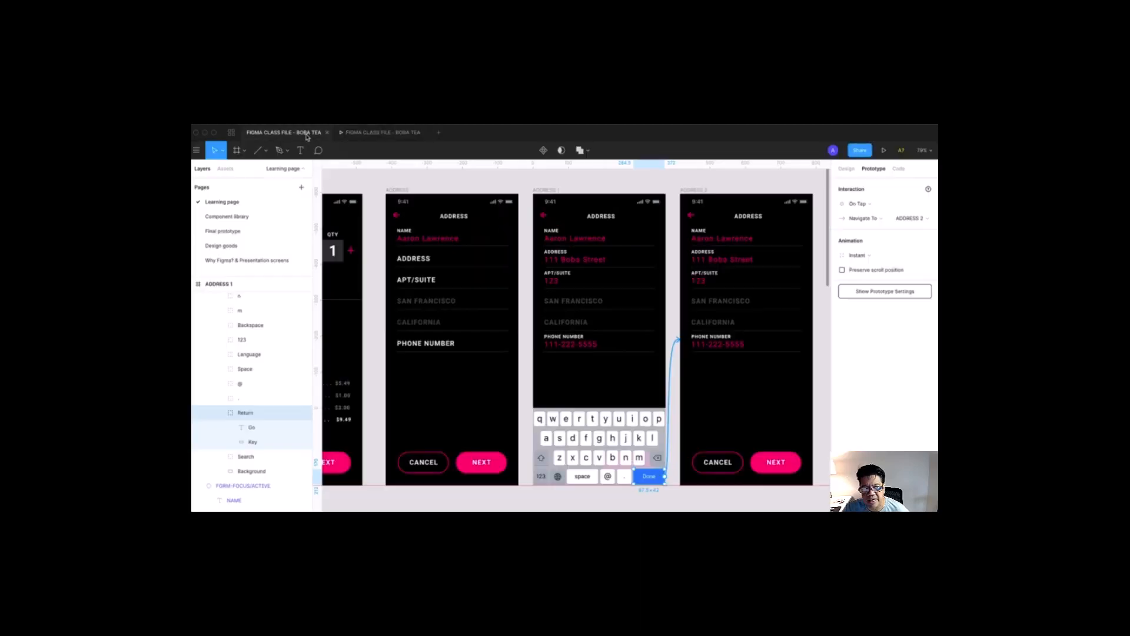
# Step: Return to Design properties, zoom in on the address screens and start copying ADDRESS 2 rightward
pyautogui.scroll(-3, 588, 392)
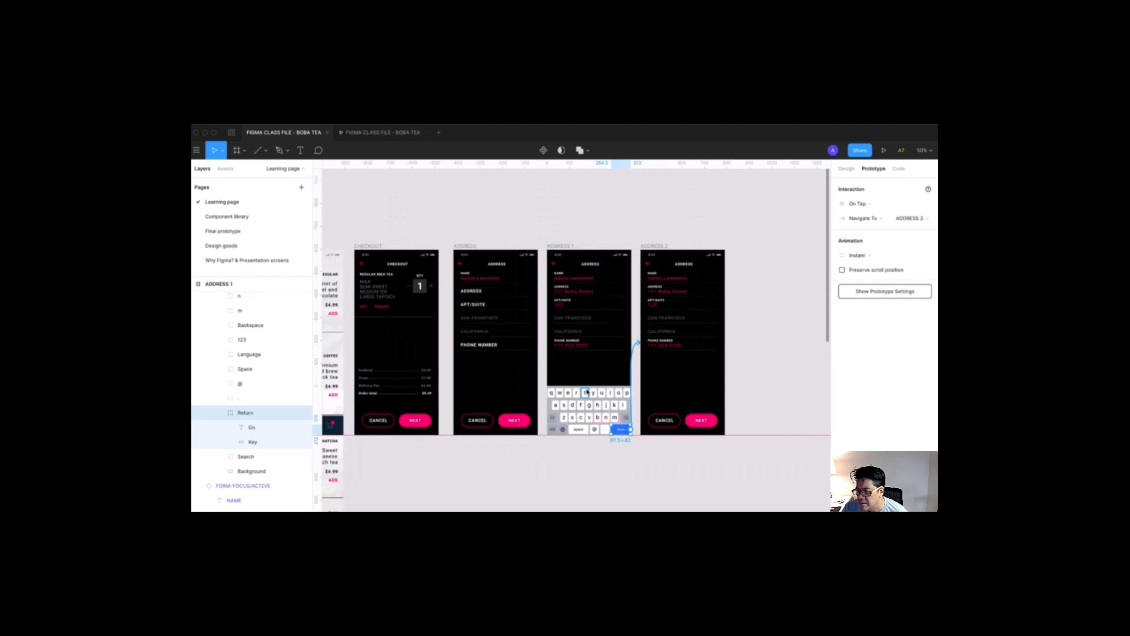
pyautogui.hscroll(2, 638, 217)
pyautogui.click(846, 169)
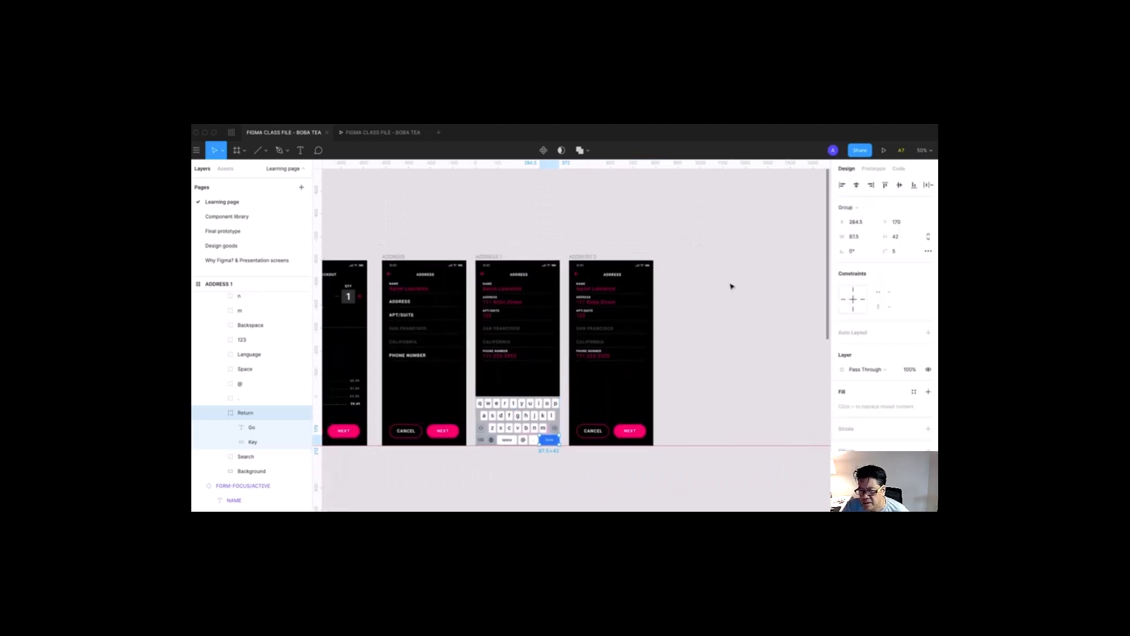
pyautogui.hscroll(1, 732, 287)
pyautogui.press('z')
pyautogui.moveTo(518, 192); pyautogui.dragTo(679, 482)
pyautogui.moveTo(512, 213); pyautogui.dragTo(516, 216)
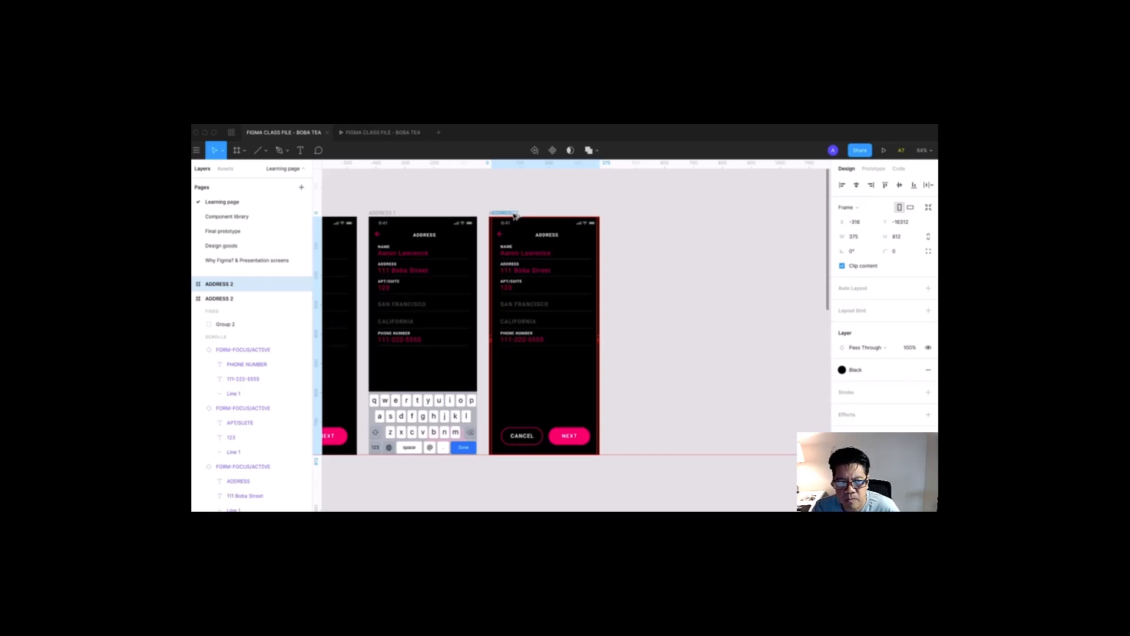
# Step: Duplicate ADDRESS 2 into a new frame beside it and zoom in on the copy
pyautogui.moveTo(514, 216); pyautogui.dragTo(627, 217)
pyautogui.press('super+z')
pyautogui.click(522, 196)
pyautogui.click(503, 215)
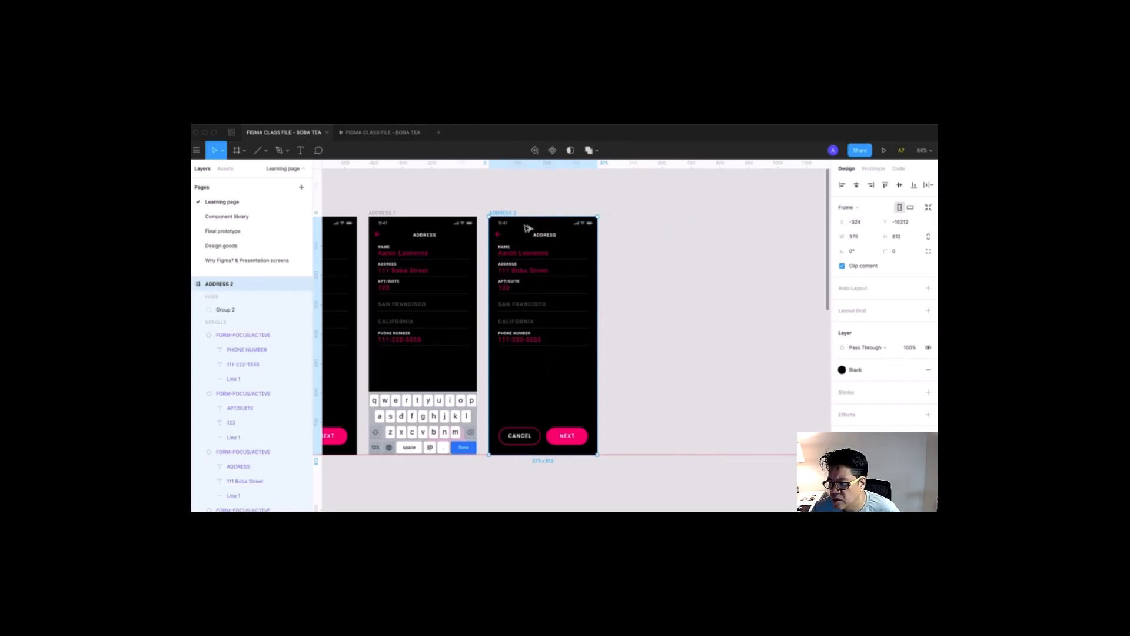
pyautogui.moveTo(529, 229); pyautogui.dragTo(648, 227)
pyautogui.hotkey('ctrl', 'z')
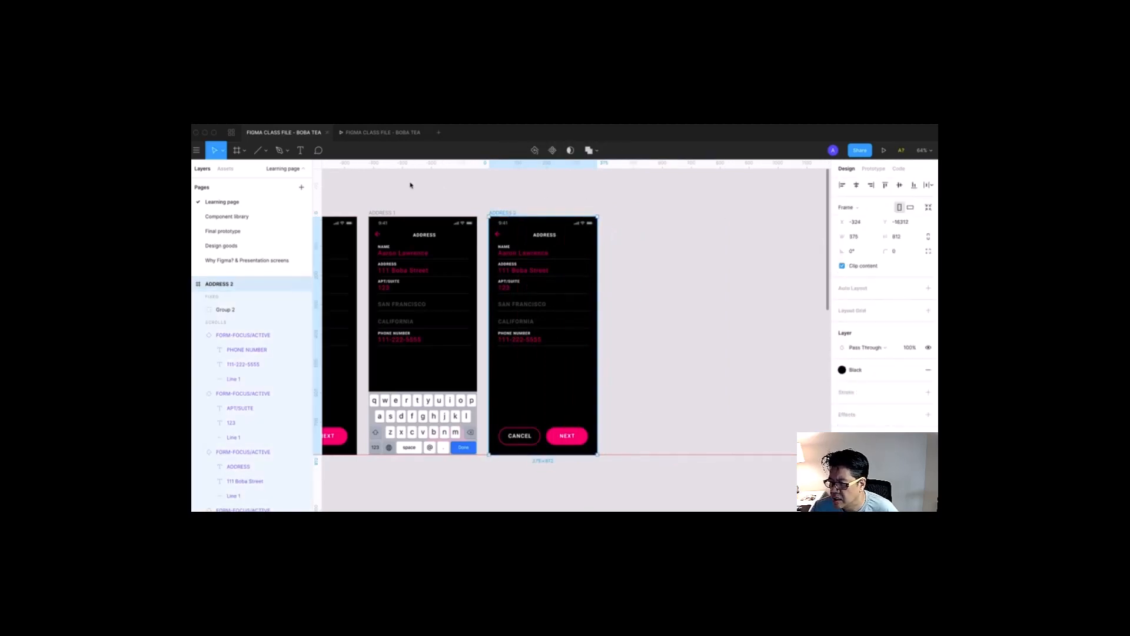
pyautogui.hotkey('ctrl', 'd')
pyautogui.press('space')
pyautogui.moveTo(695, 200); pyautogui.dragTo(661, 199)
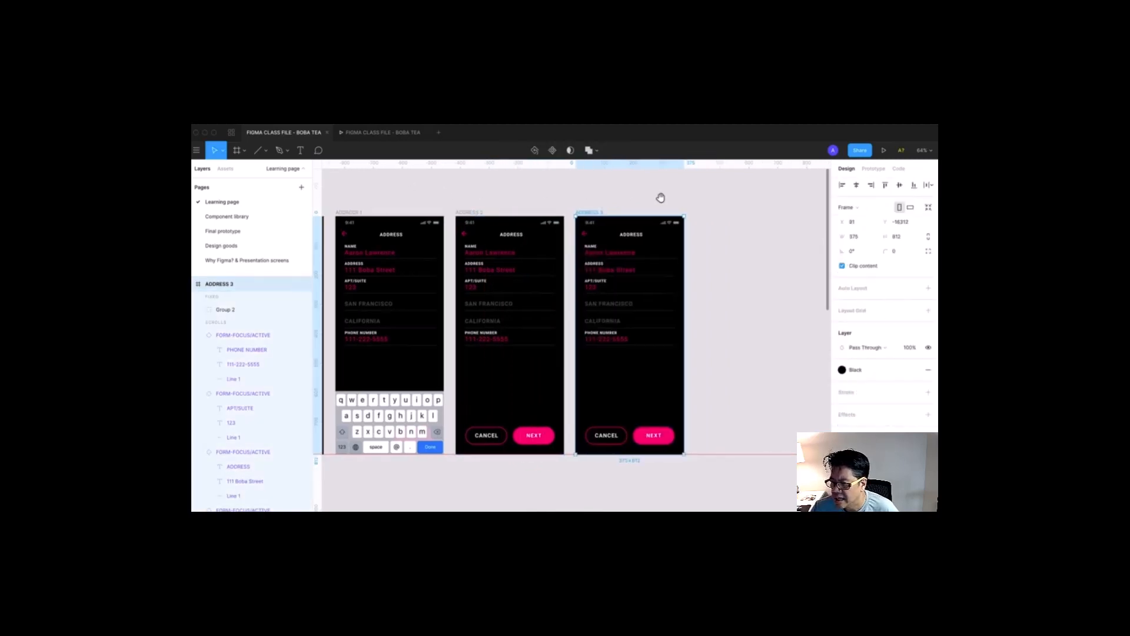
pyautogui.press('z')
pyautogui.moveTo(550, 190); pyautogui.dragTo(744, 464)
pyautogui.hscroll(-2, 730, 389)
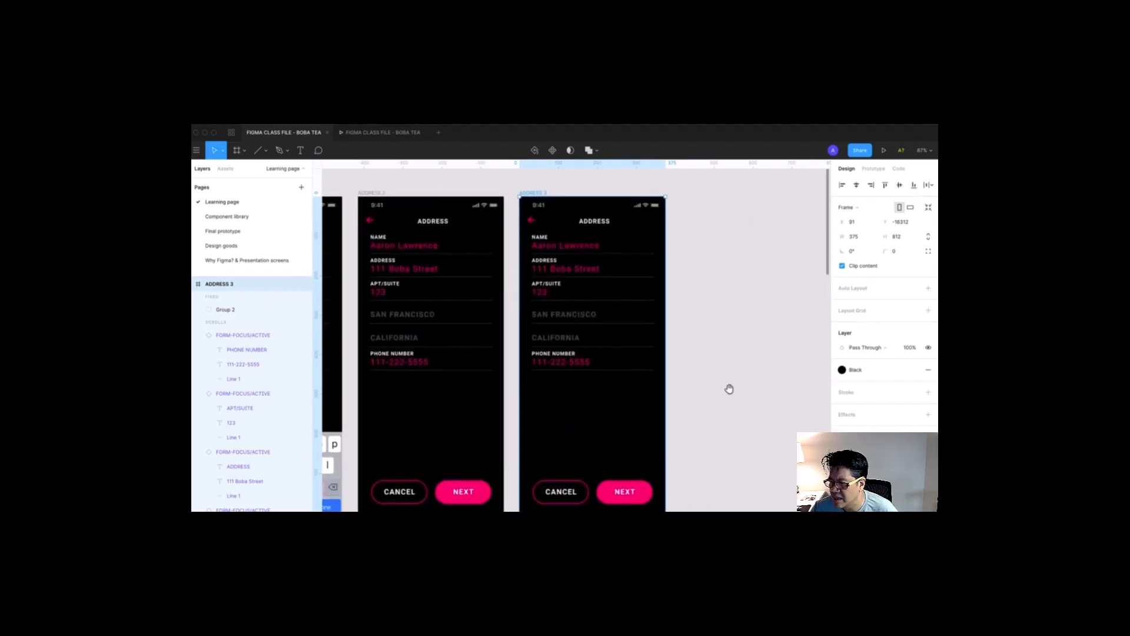
# Step: Rename the copy PAYMENT 1 and change its heading text to PAYMENT
pyautogui.doubleClick(224, 285)
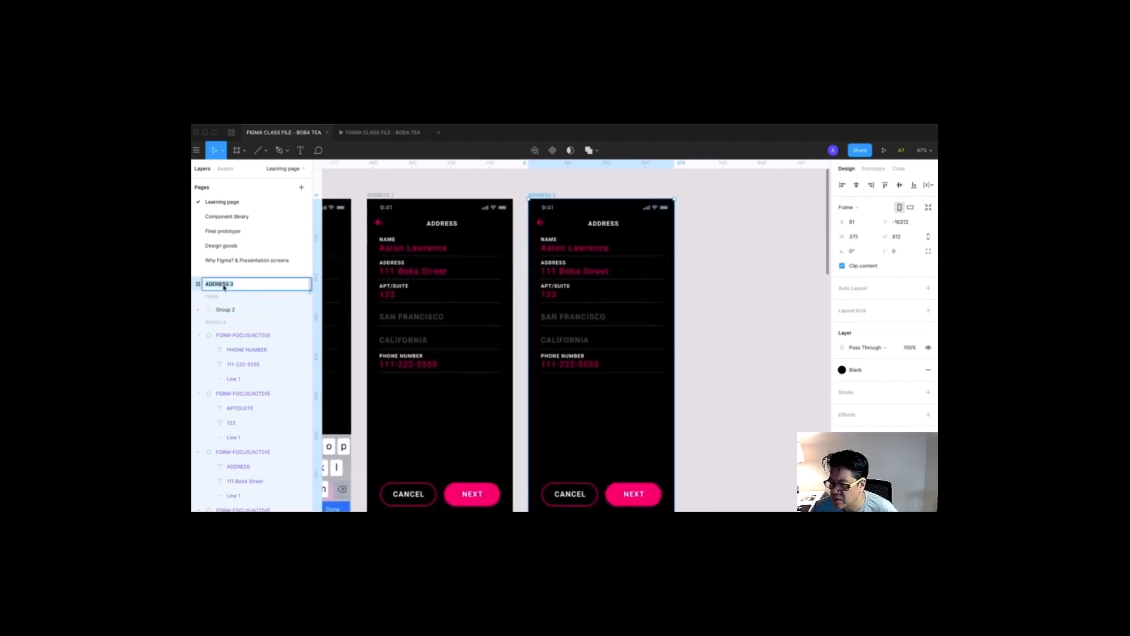
pyautogui.write('PAYMENT 1')
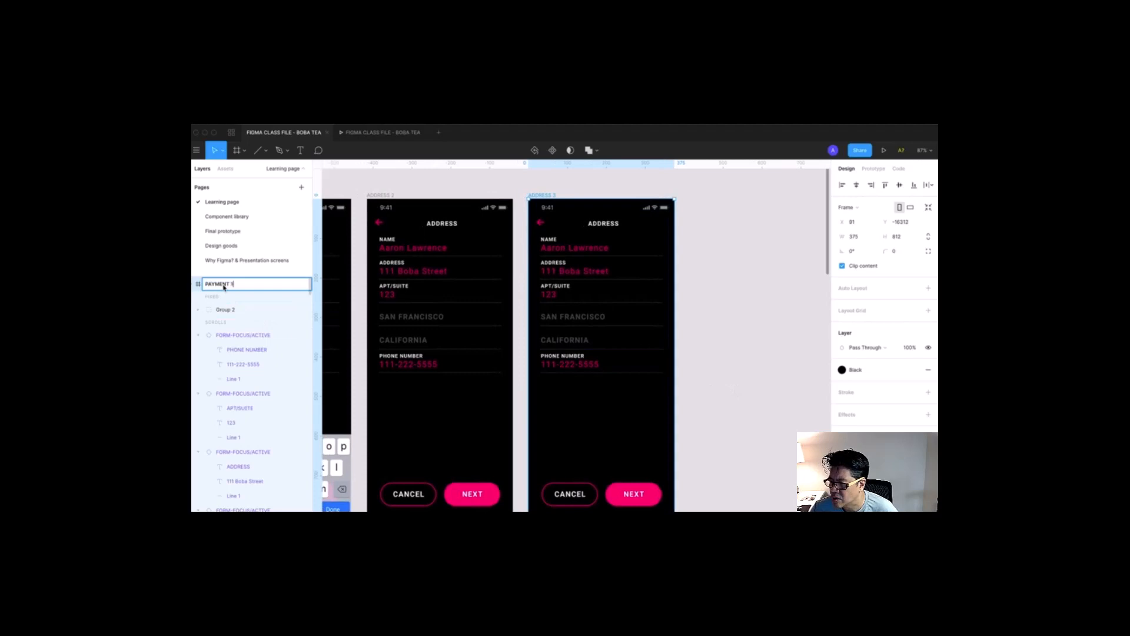
pyautogui.press('Return')
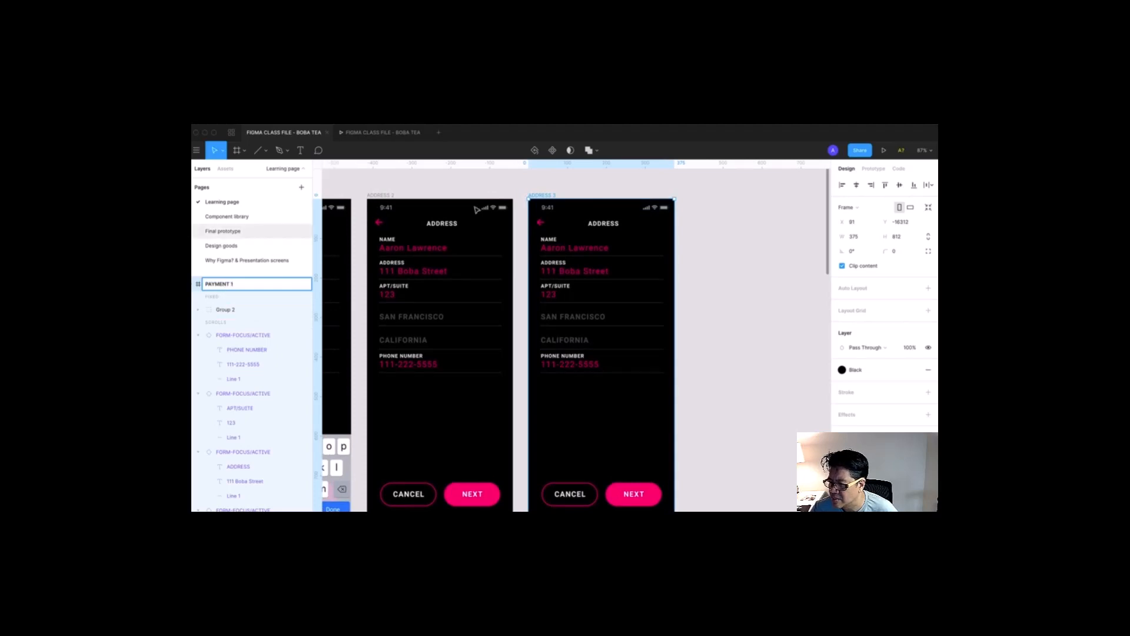
pyautogui.click(606, 226)
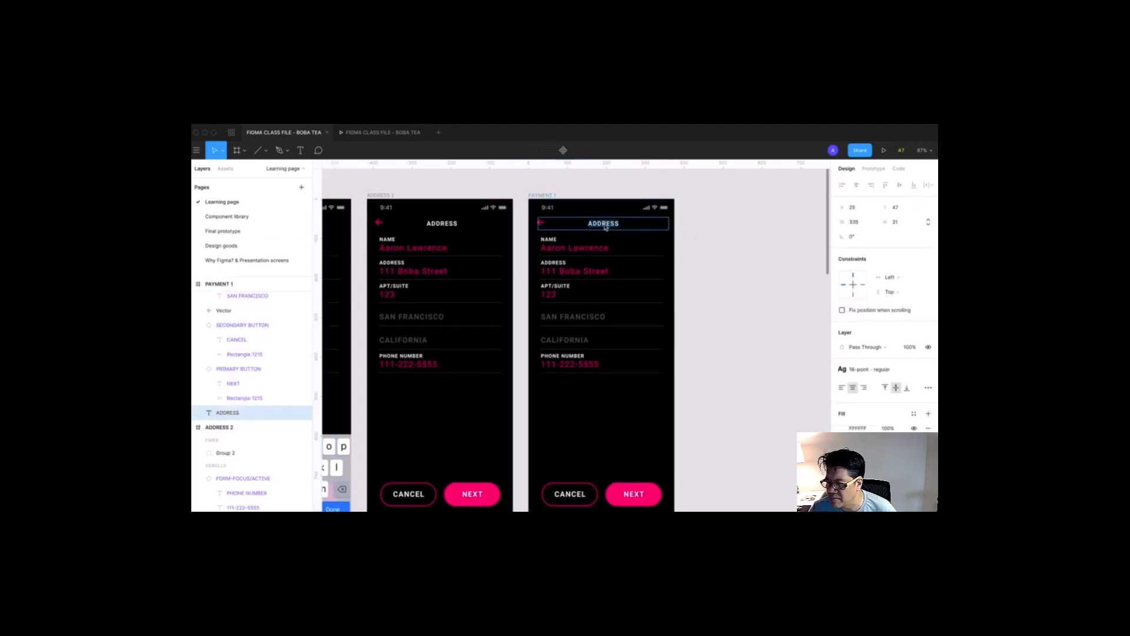
pyautogui.write('PAYMENT')
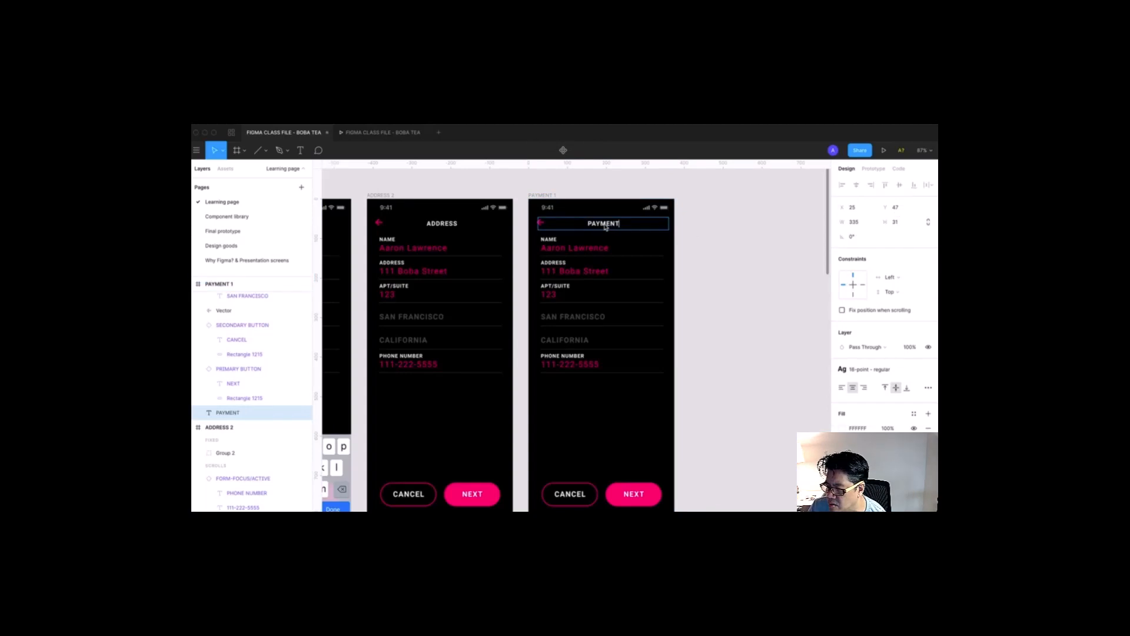
pyautogui.click(538, 189)
pyautogui.moveTo(539, 189); pyautogui.dragTo(636, 196)
pyautogui.click(635, 196)
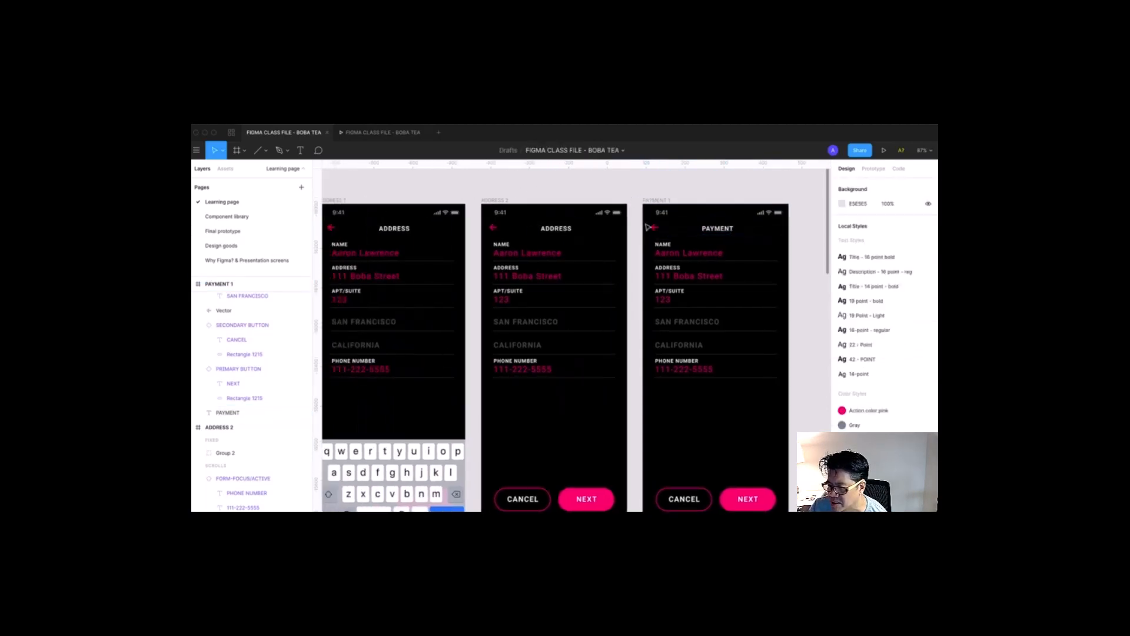
# Step: Link PAYMENT 1's back arrow to ADDRESS 2 on tap with a Move Out animation
pyautogui.click(873, 168)
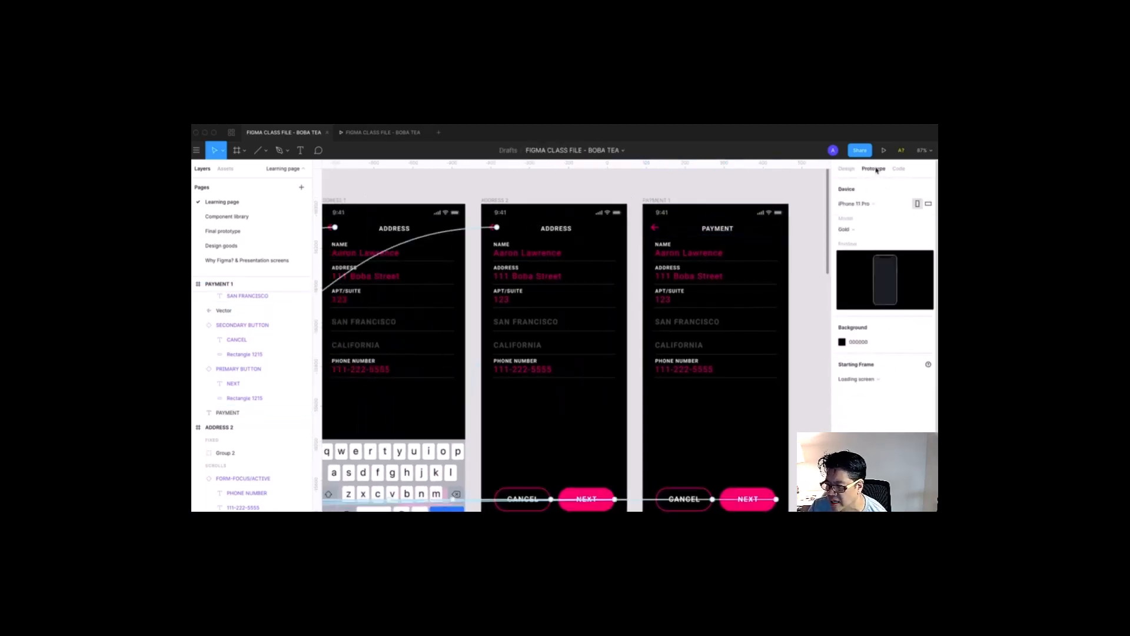
pyautogui.click(657, 229)
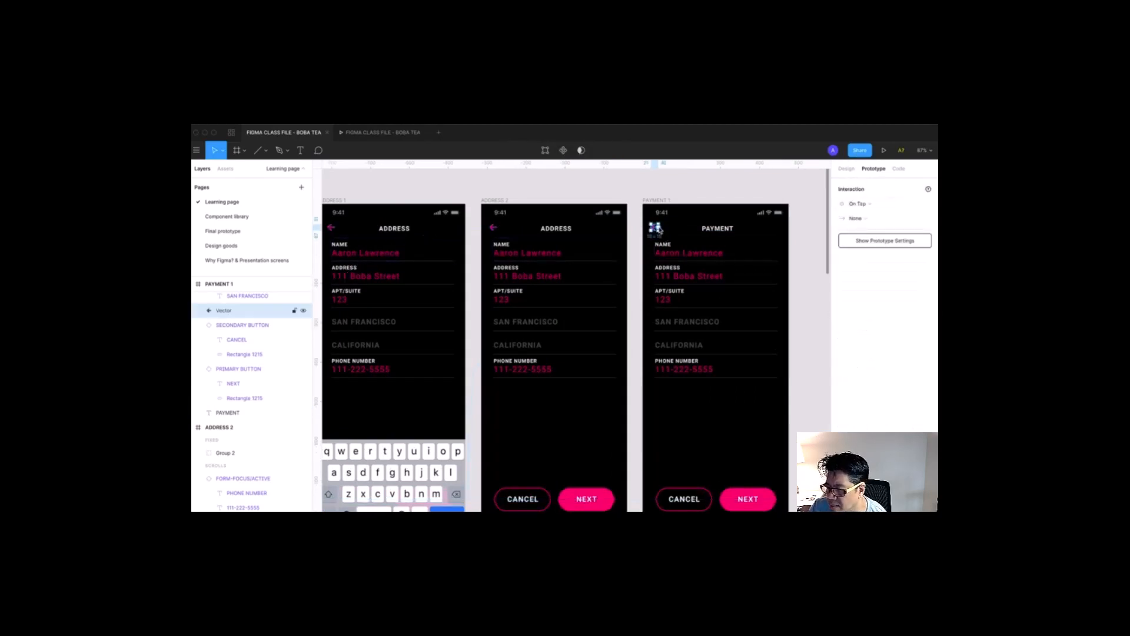
pyautogui.moveTo(658, 230); pyautogui.dragTo(507, 237)
pyautogui.press('Escape')
pyautogui.hscroll(-7, 500, 235)
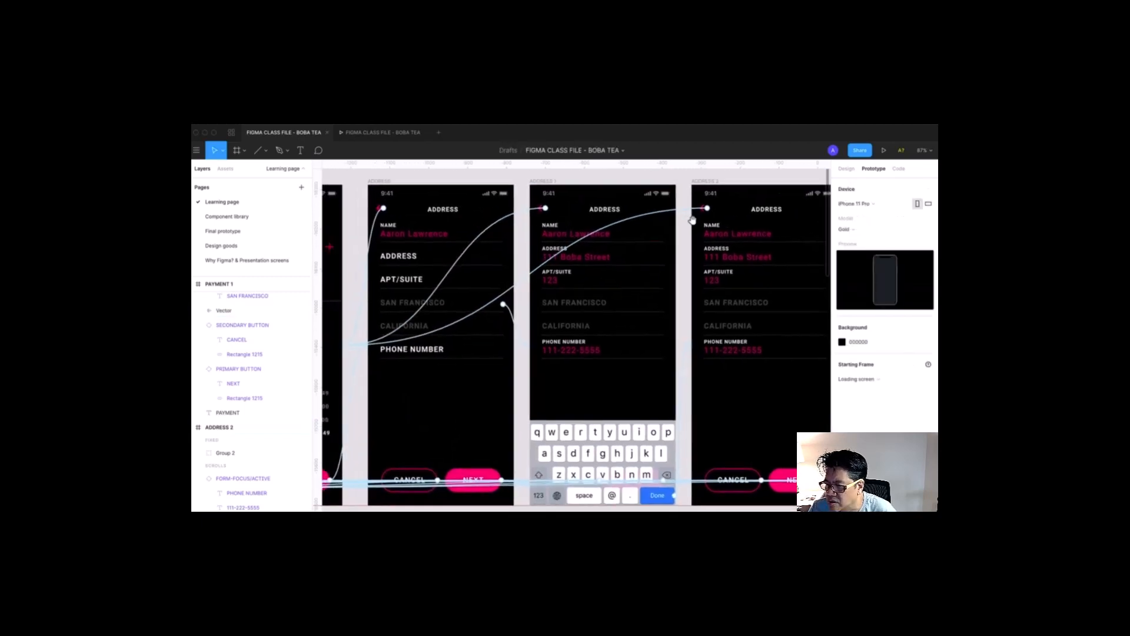
pyautogui.hscroll(7, 512, 248)
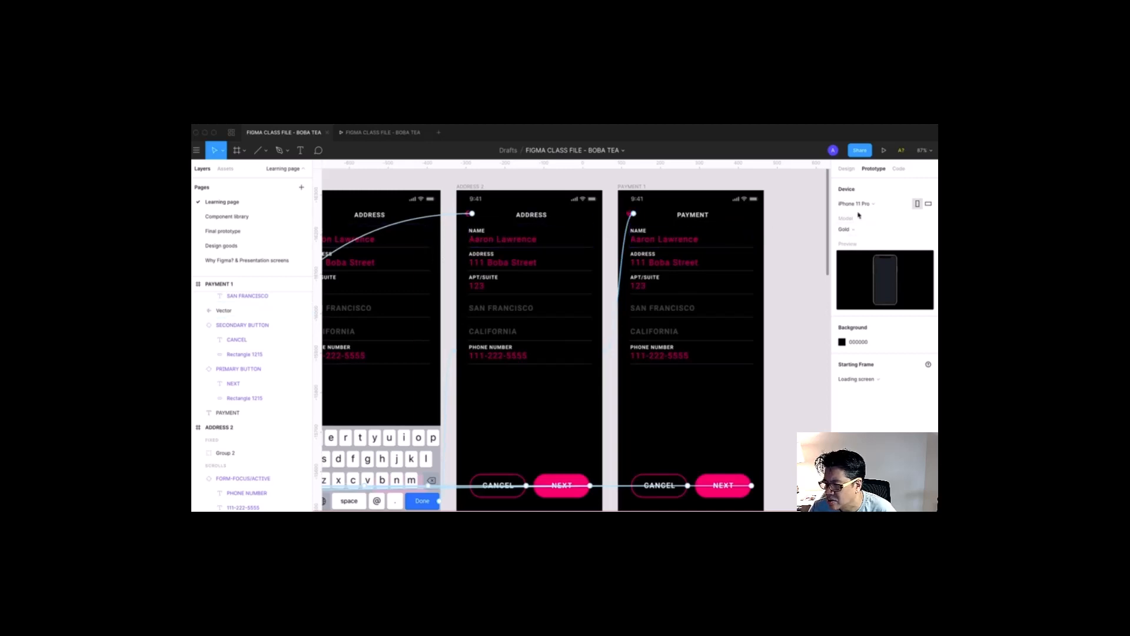
pyautogui.click(631, 214)
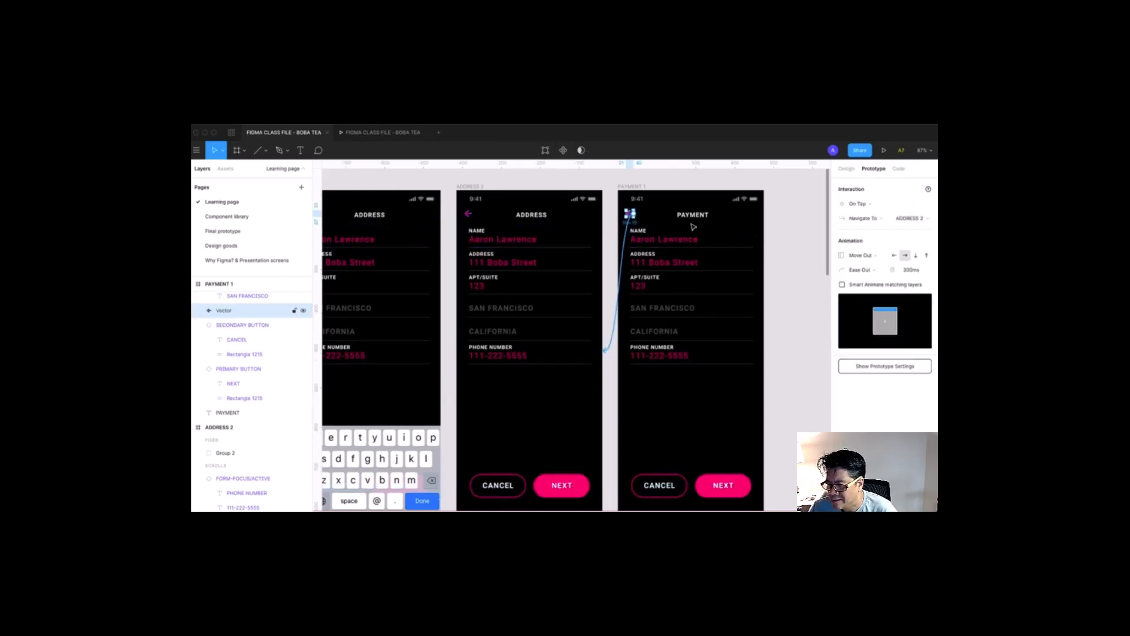
pyautogui.click(859, 210)
pyautogui.click(860, 203)
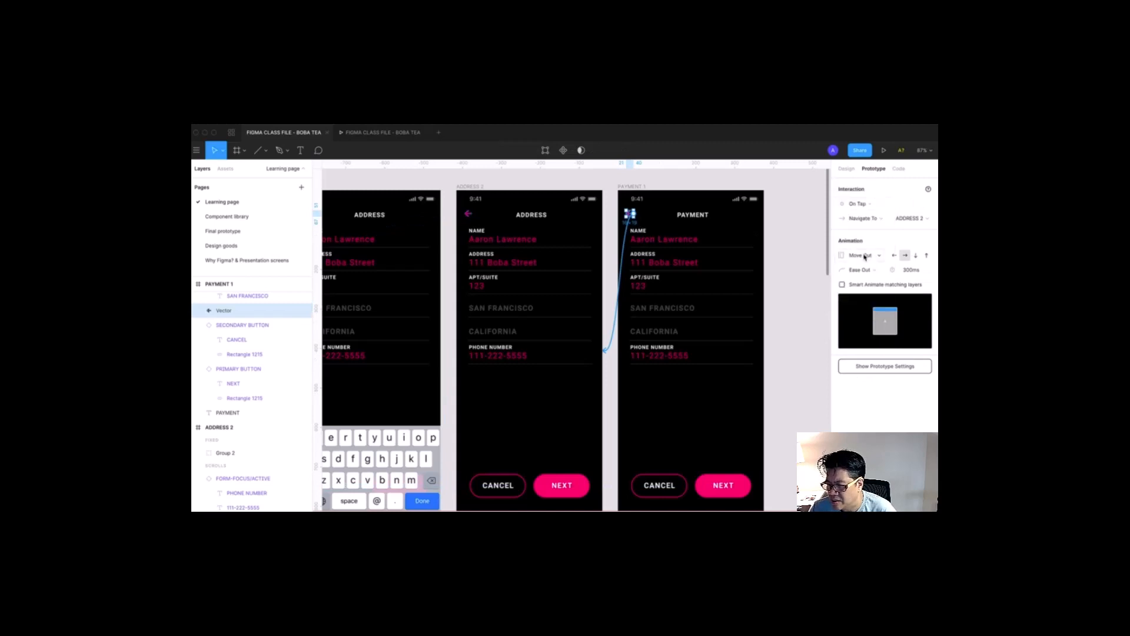
pyautogui.click(863, 255)
pyautogui.click(862, 254)
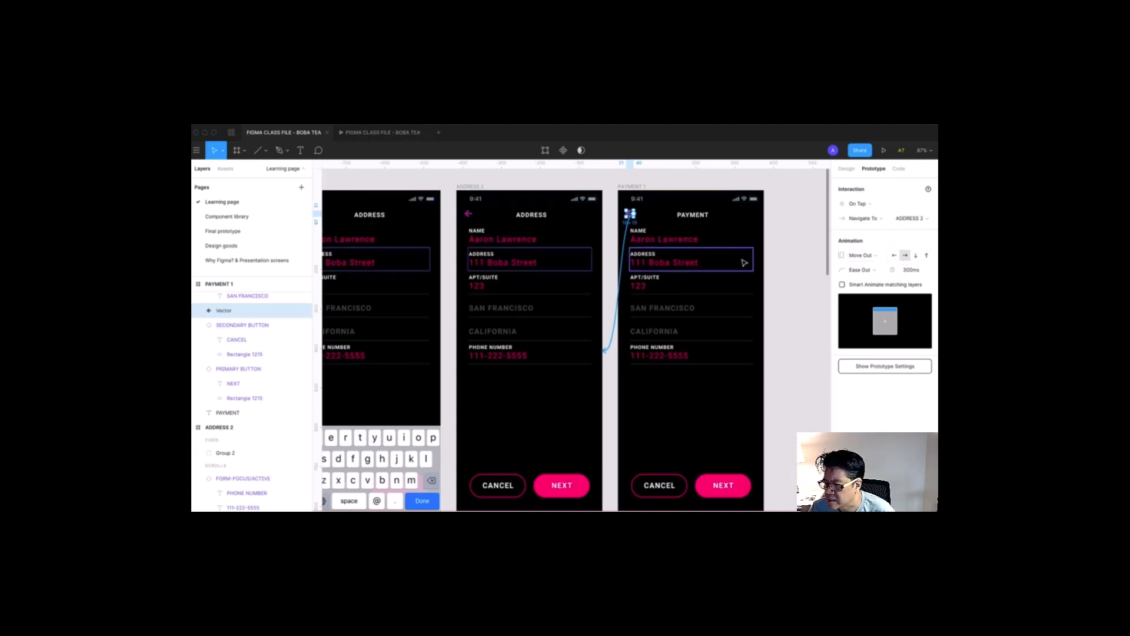
# Step: Delete the four form fields from PAYMENT 1 and open the prototype preview
pyautogui.click(780, 236)
pyautogui.moveTo(780, 236); pyautogui.dragTo(633, 368)
pyautogui.press('Delete')
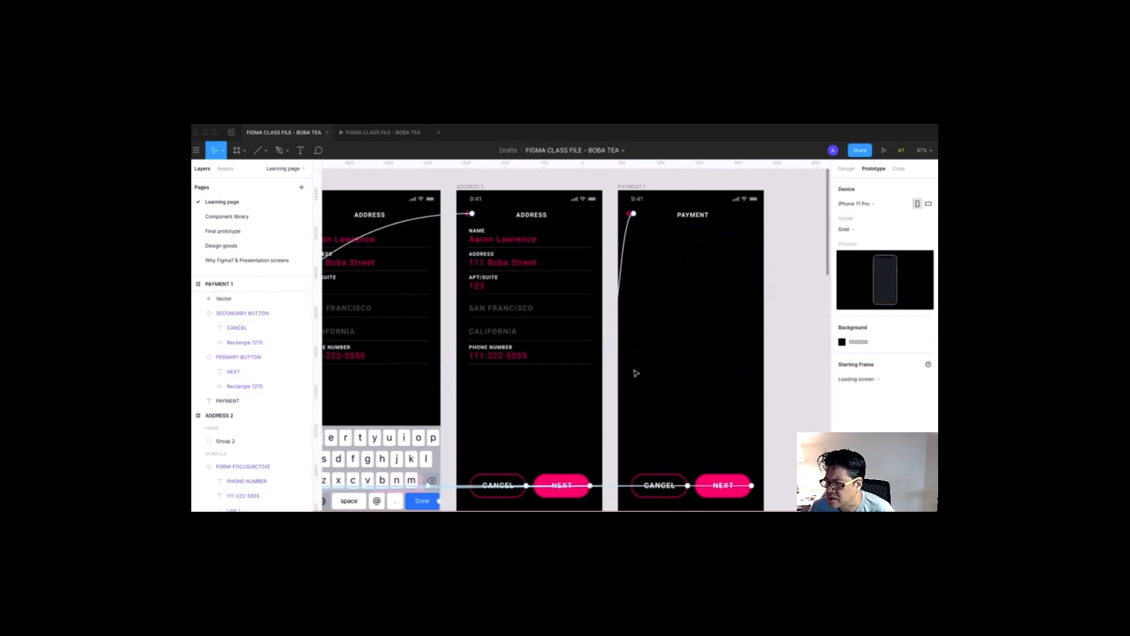
pyautogui.click(385, 133)
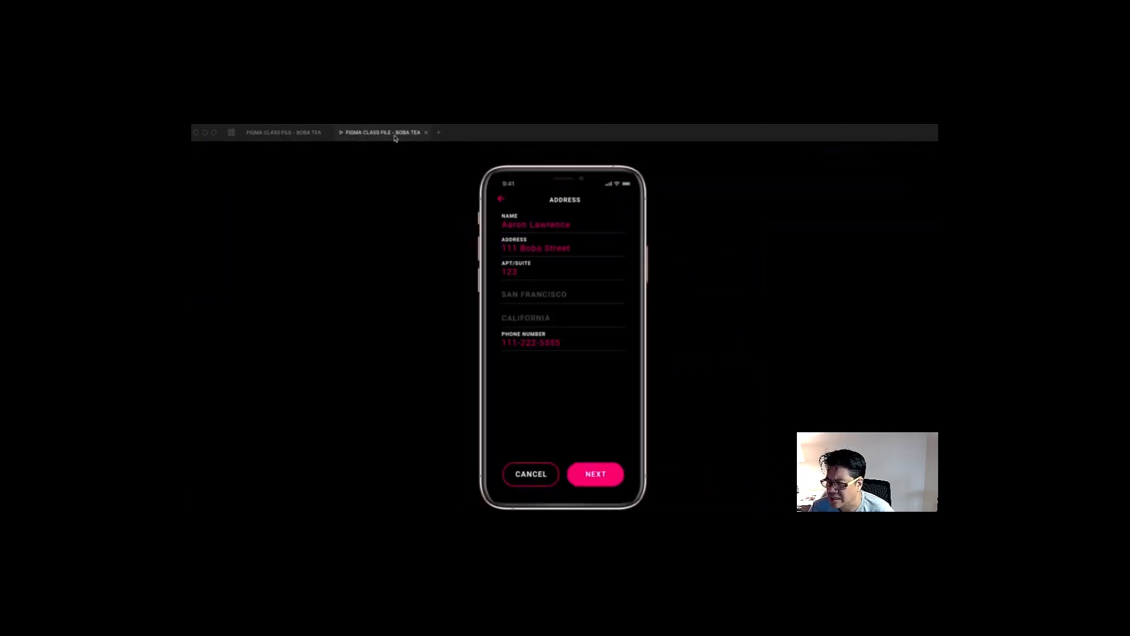
# Step: After test-tapping NEXT in the preview, link ADDRESS 2's NEXT button to PAYMENT 1
pyautogui.click(594, 475)
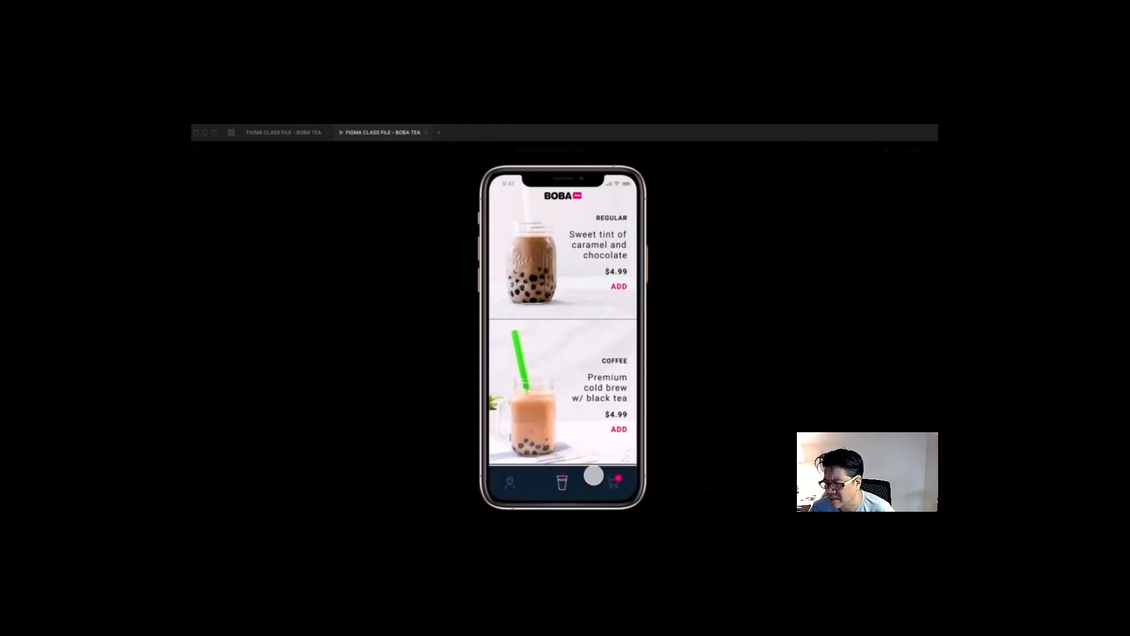
pyautogui.click(316, 139)
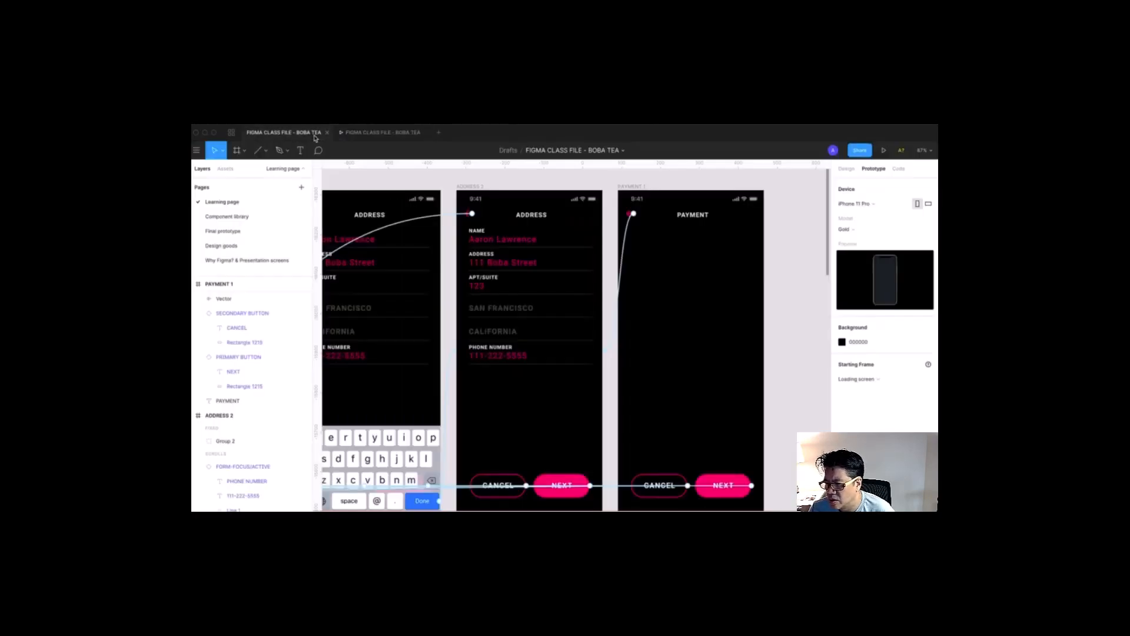
pyautogui.click(564, 482)
pyautogui.scroll(-4, 564, 482)
pyautogui.scroll(2, 543, 388)
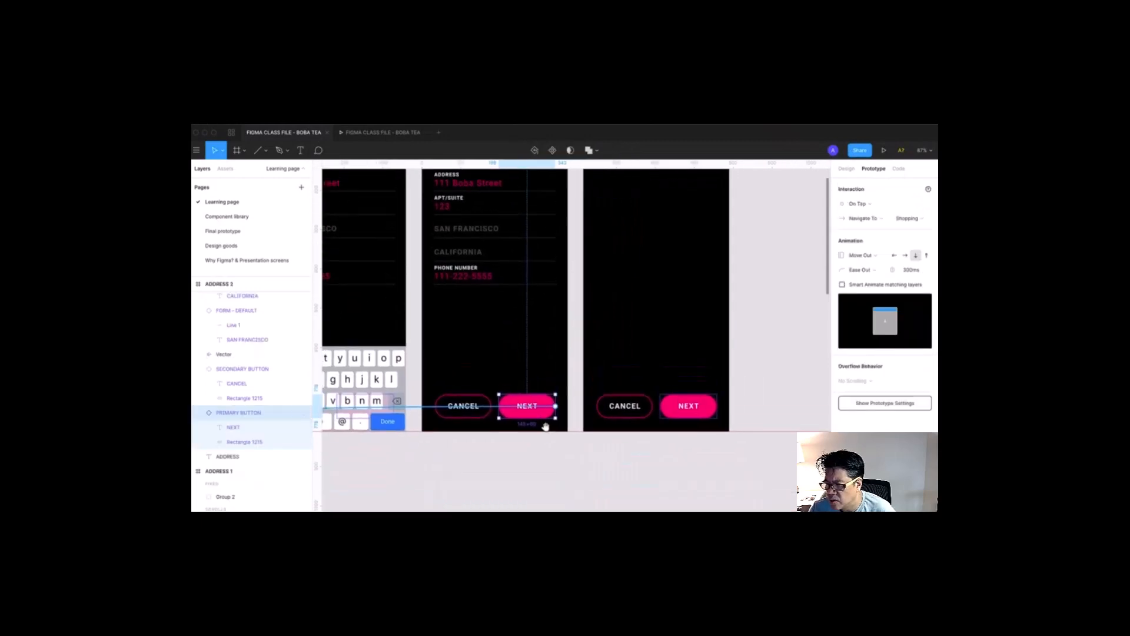
pyautogui.scroll(-2, 546, 430)
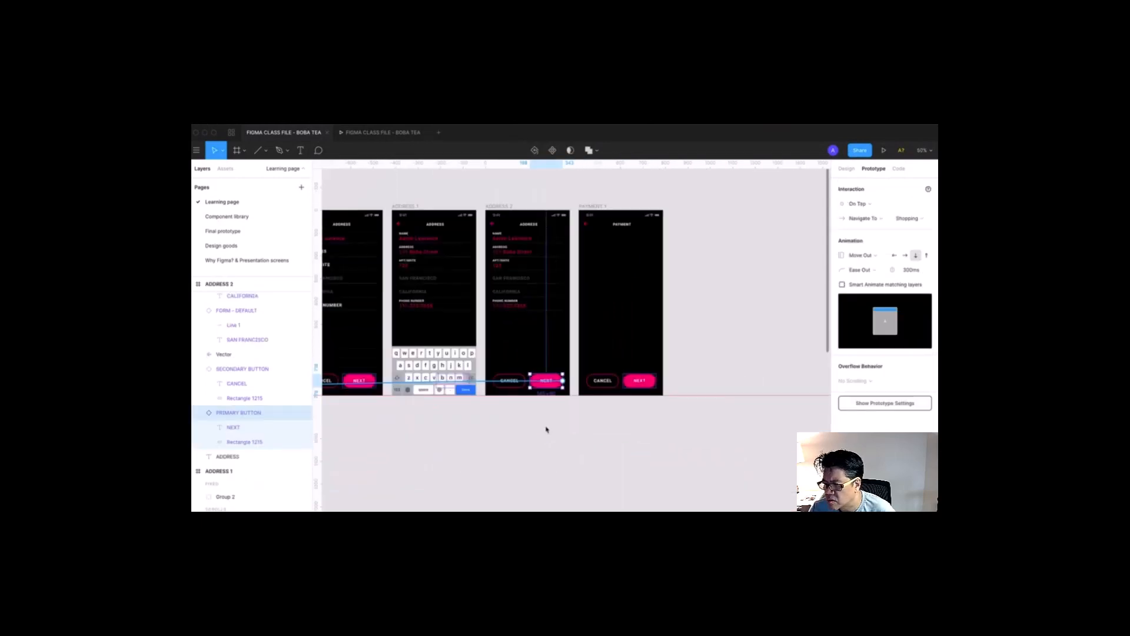
pyautogui.scroll(2, 582, 458)
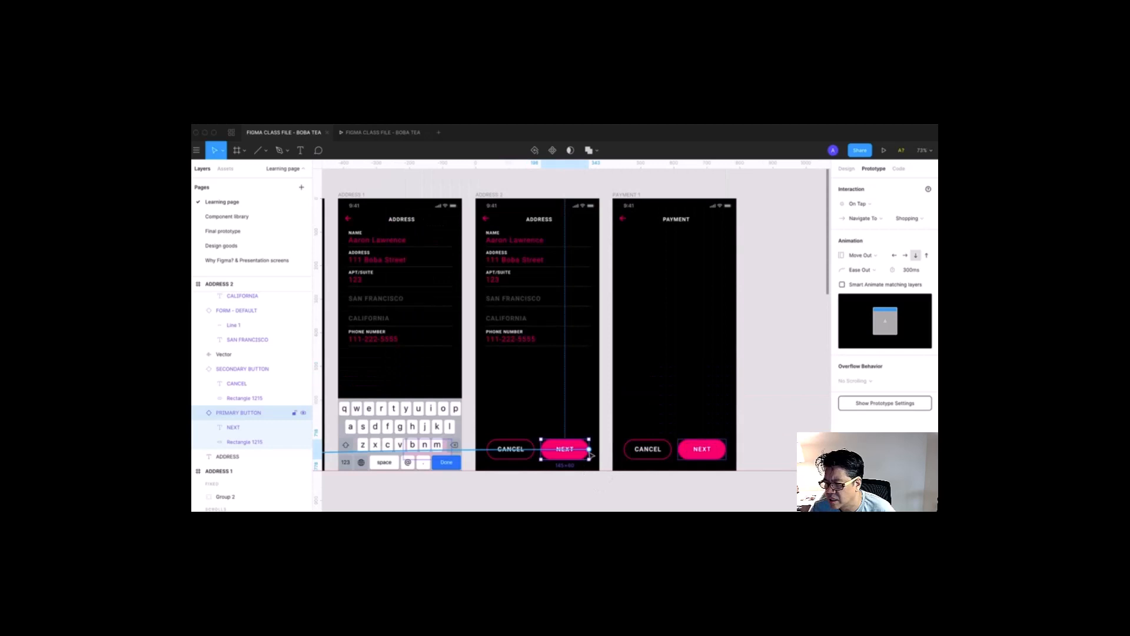
pyautogui.moveTo(590, 450); pyautogui.dragTo(633, 435)
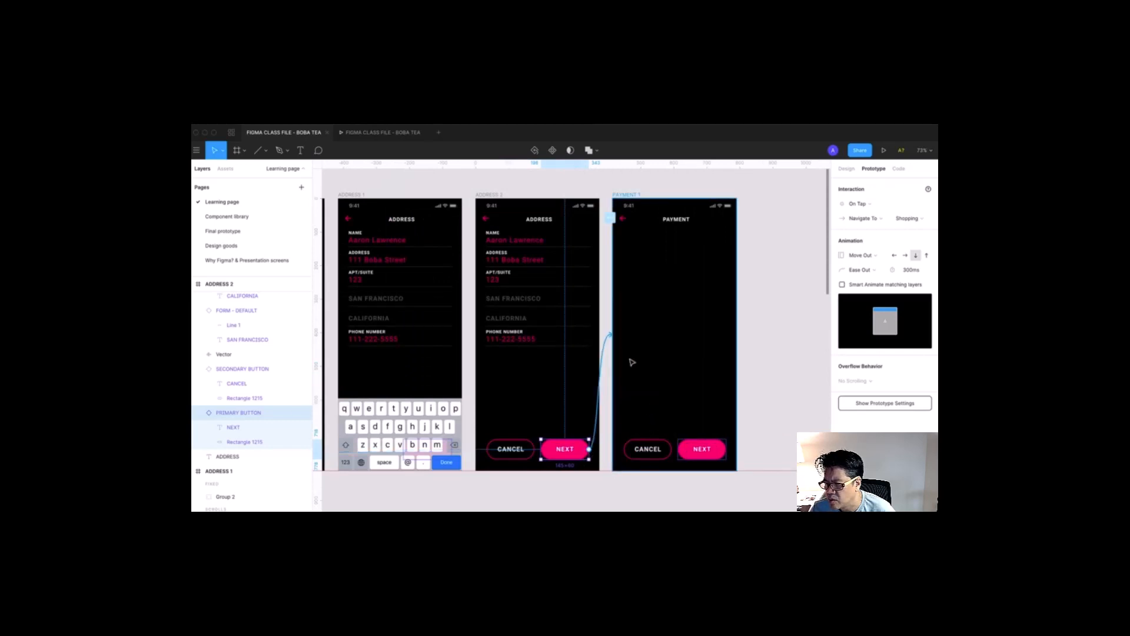
pyautogui.moveTo(658, 338); pyautogui.dragTo(651, 349)
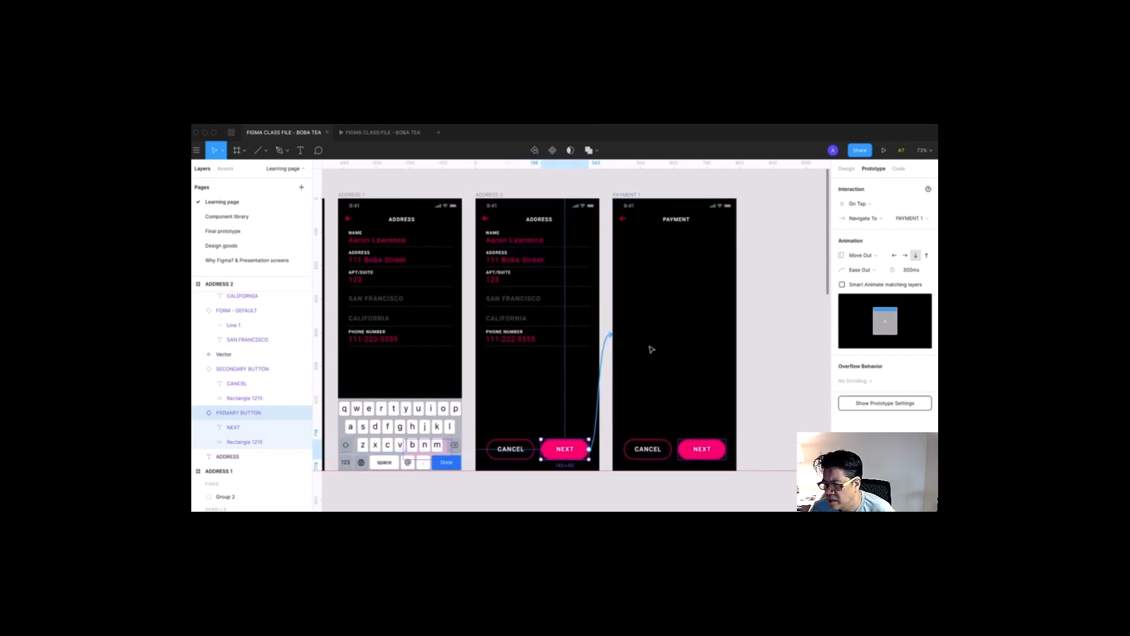
# Step: Set NEXT's transition to Move In, sliding leftward, Ease Out, 300ms
pyautogui.click(876, 256)
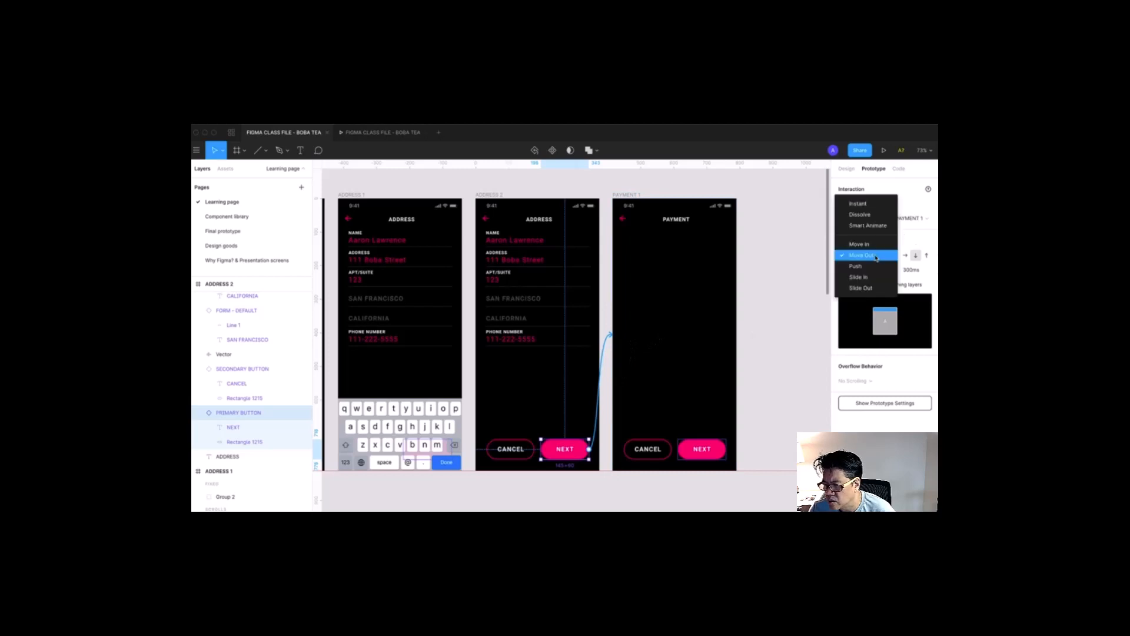
pyautogui.click(875, 248)
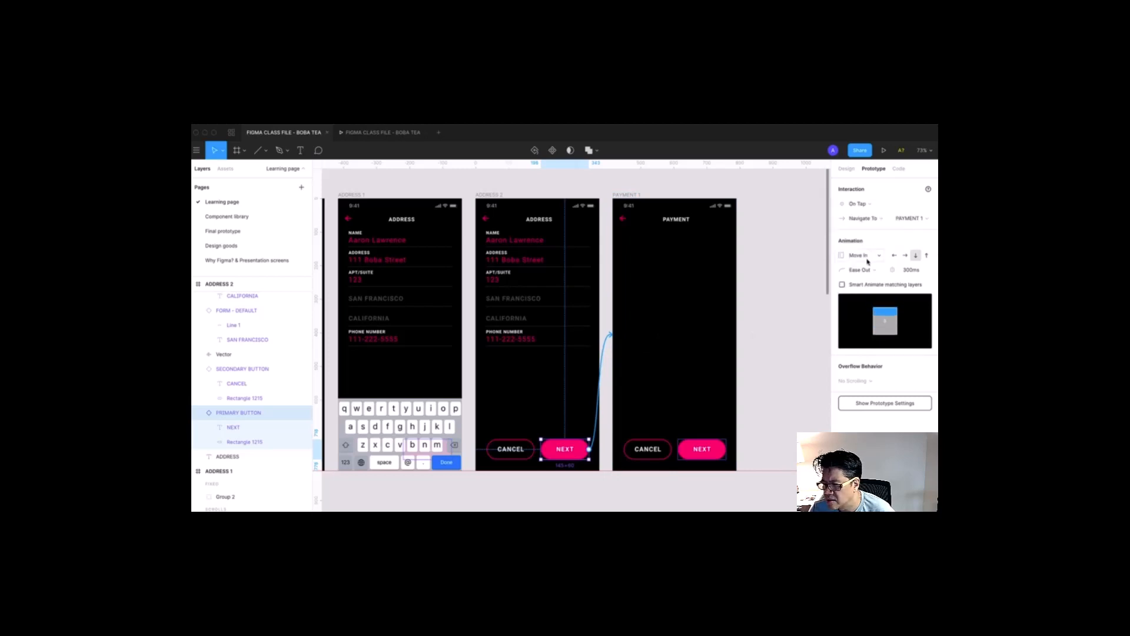
pyautogui.click(868, 259)
pyautogui.click(863, 224)
pyautogui.click(863, 225)
pyautogui.click(863, 225)
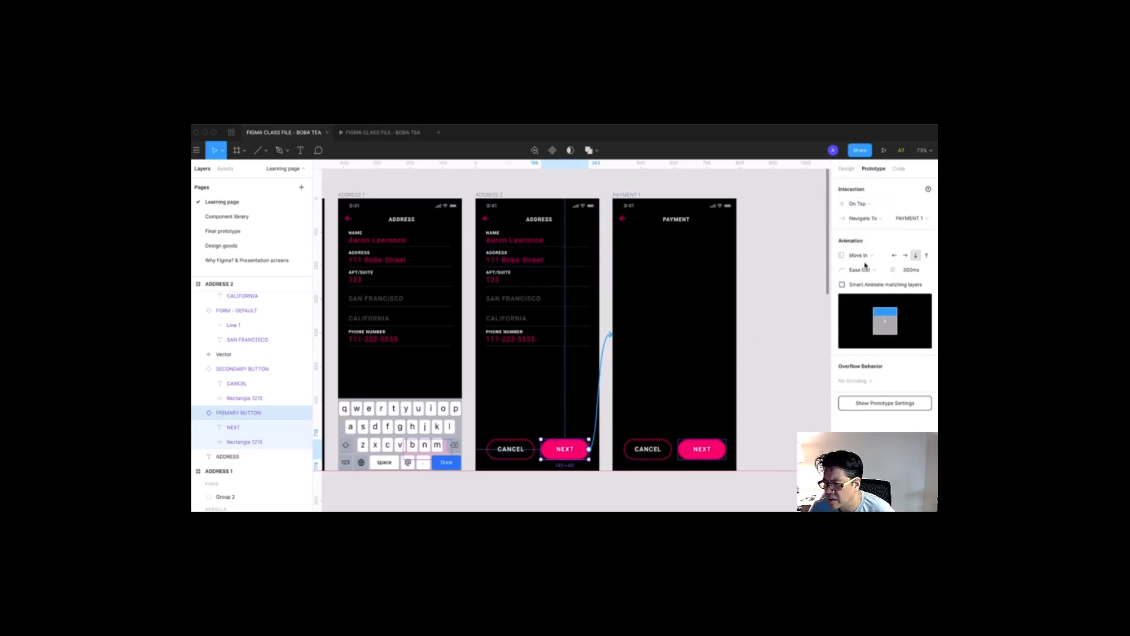
pyautogui.click(867, 260)
pyautogui.click(867, 260)
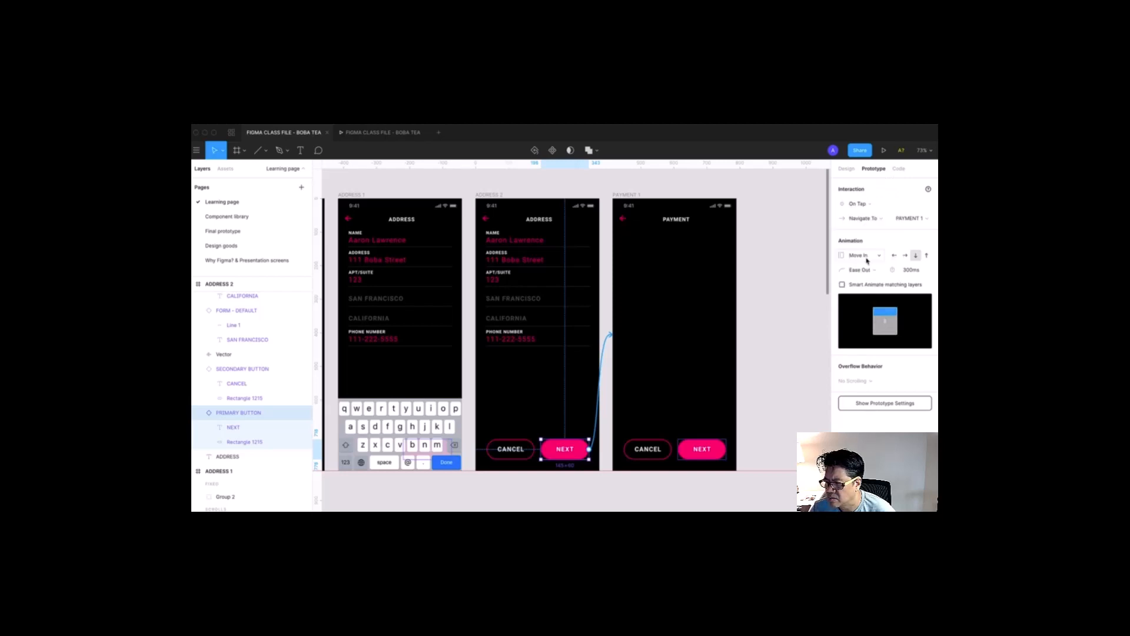
pyautogui.click(895, 256)
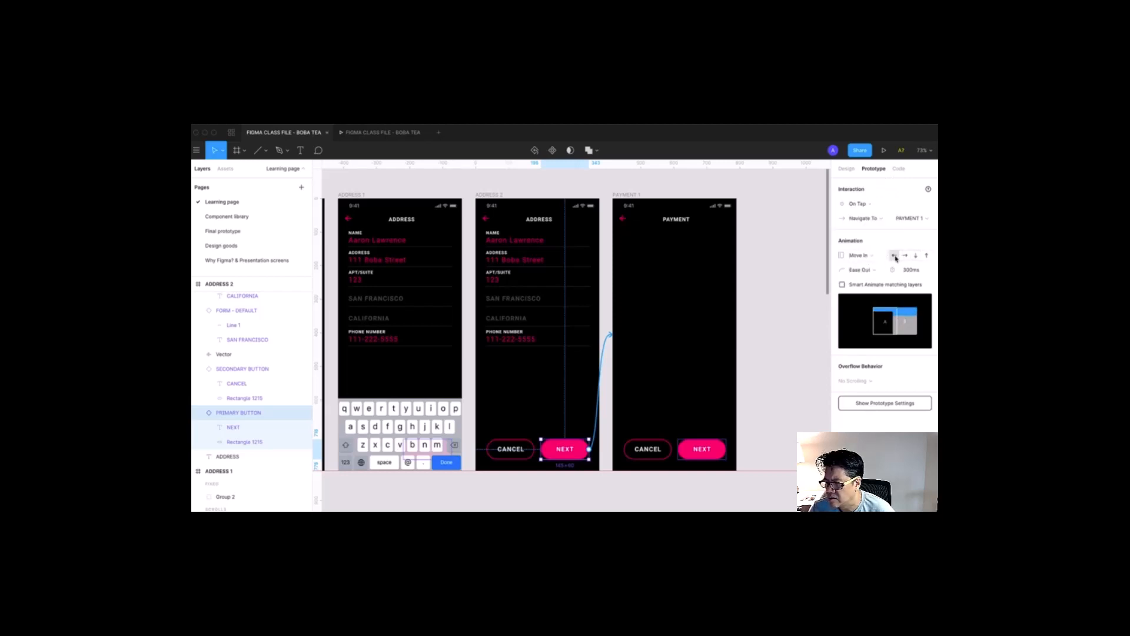
# Step: Confirm the Payment back arrow keeps its Move Out transition, then switch to the prototype preview
pyautogui.click(624, 220)
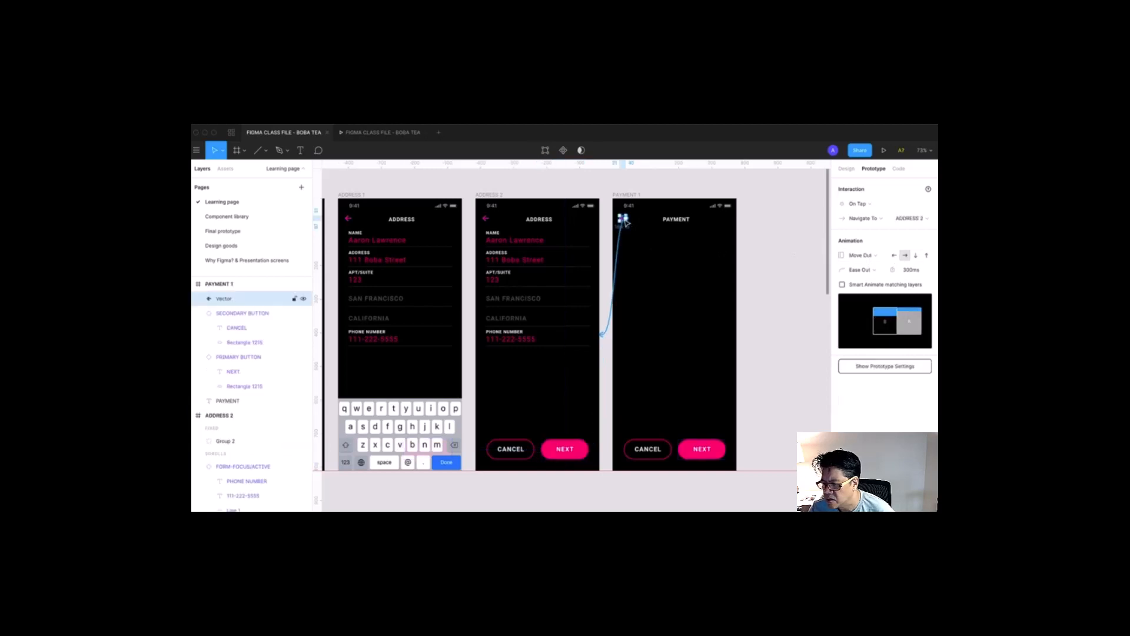
pyautogui.click(861, 257)
pyautogui.click(885, 259)
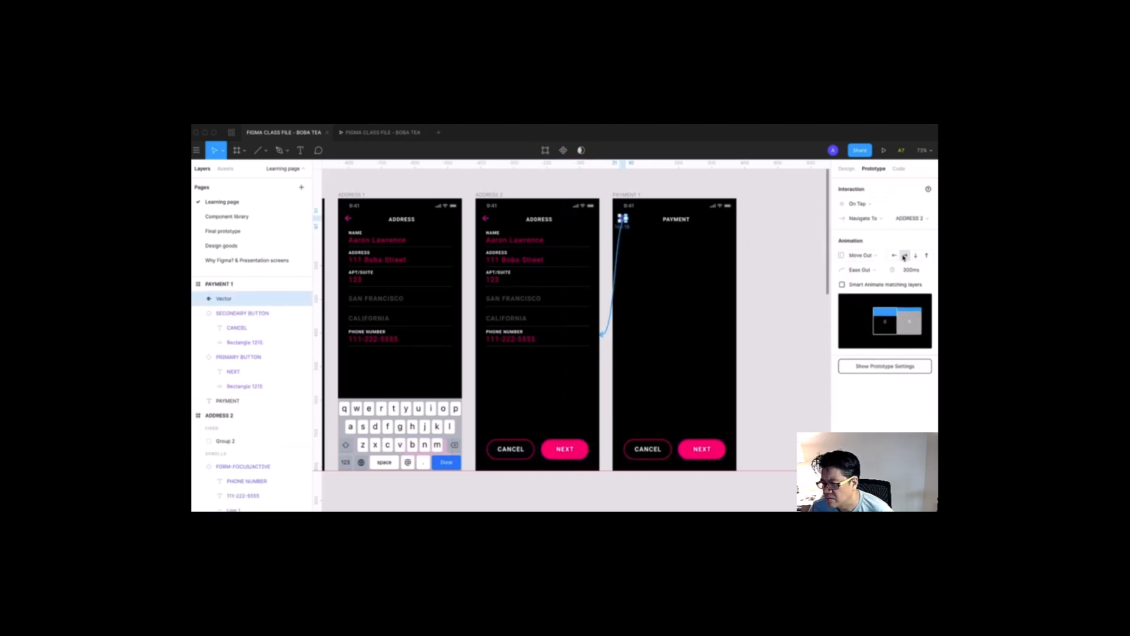
pyautogui.click(394, 134)
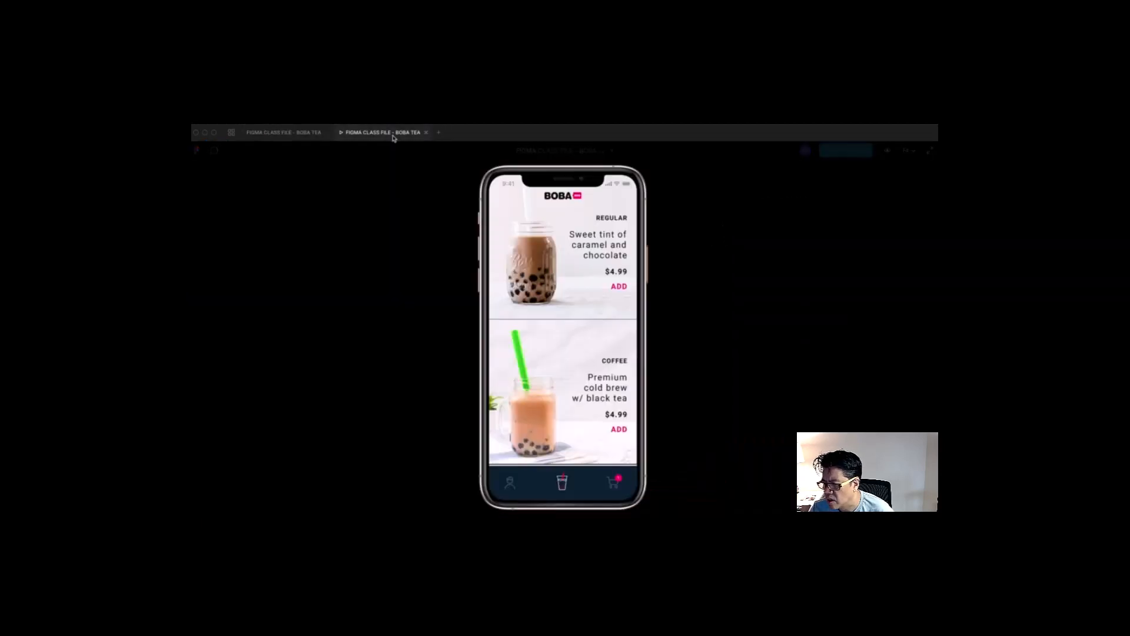
# Step: Play Checkout, Address, NEXT to Payment and back to Address, then return to the design editor
pyautogui.click(615, 483)
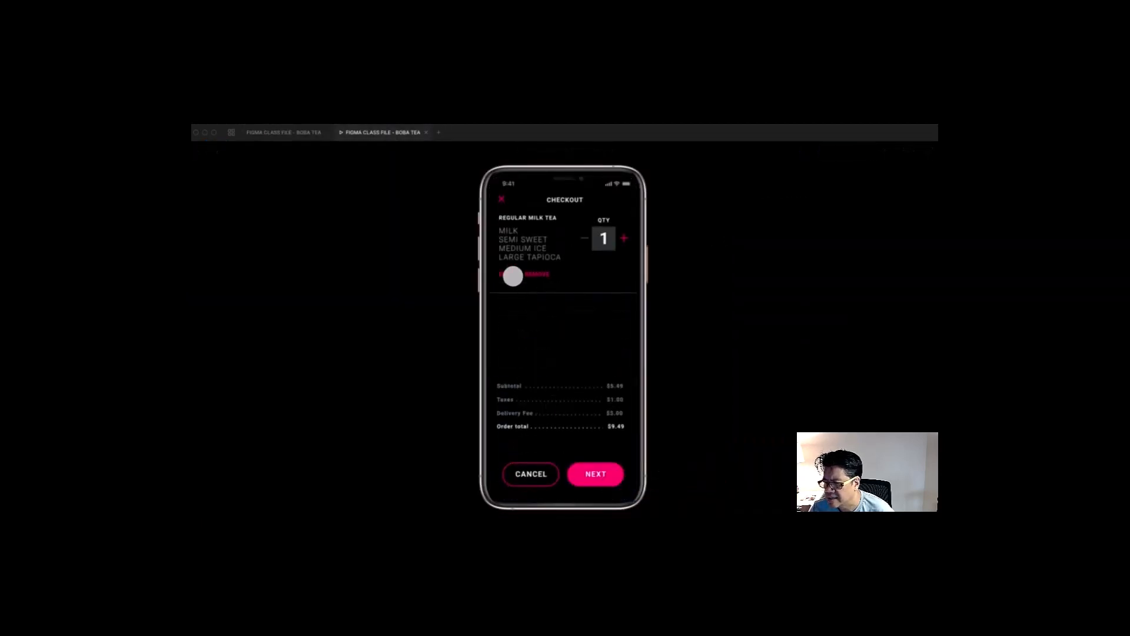
pyautogui.click(596, 475)
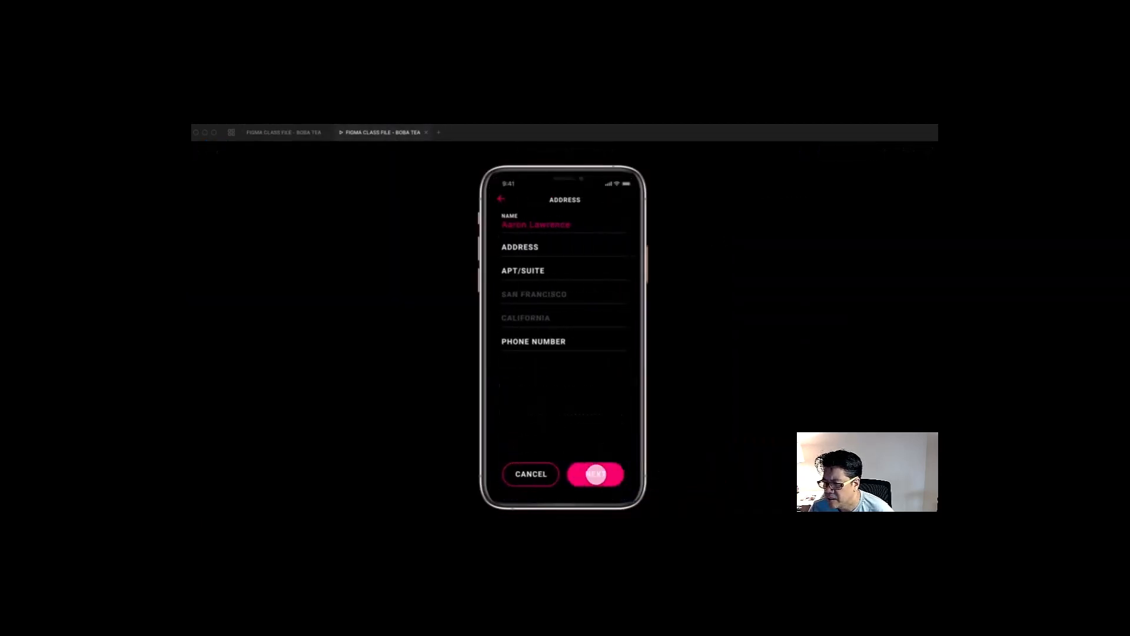
pyautogui.click(516, 249)
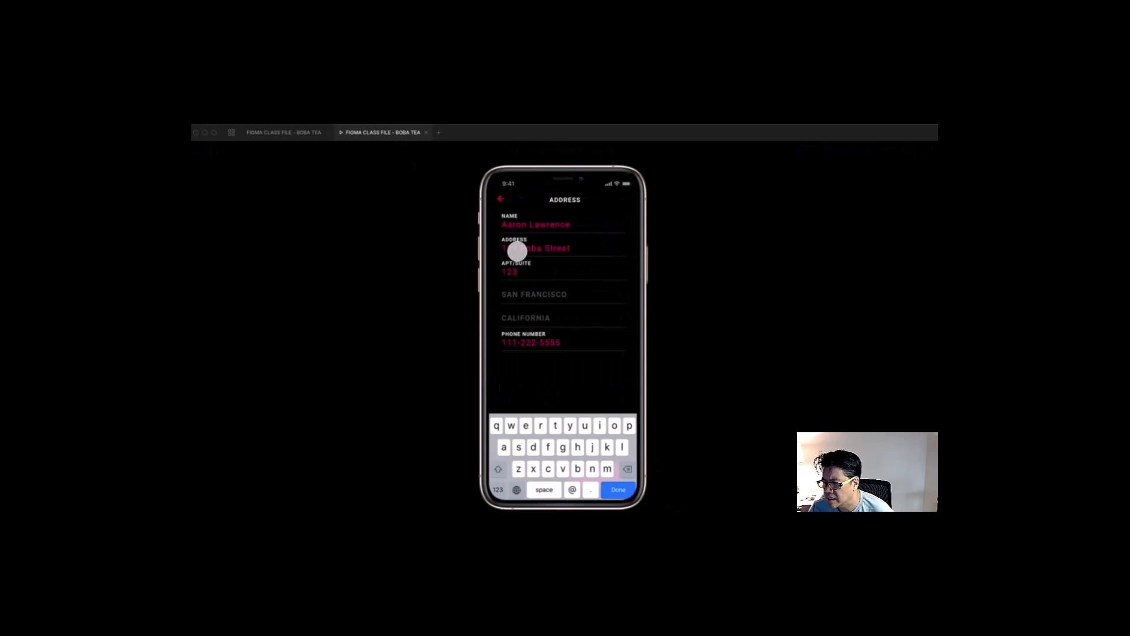
pyautogui.click(619, 489)
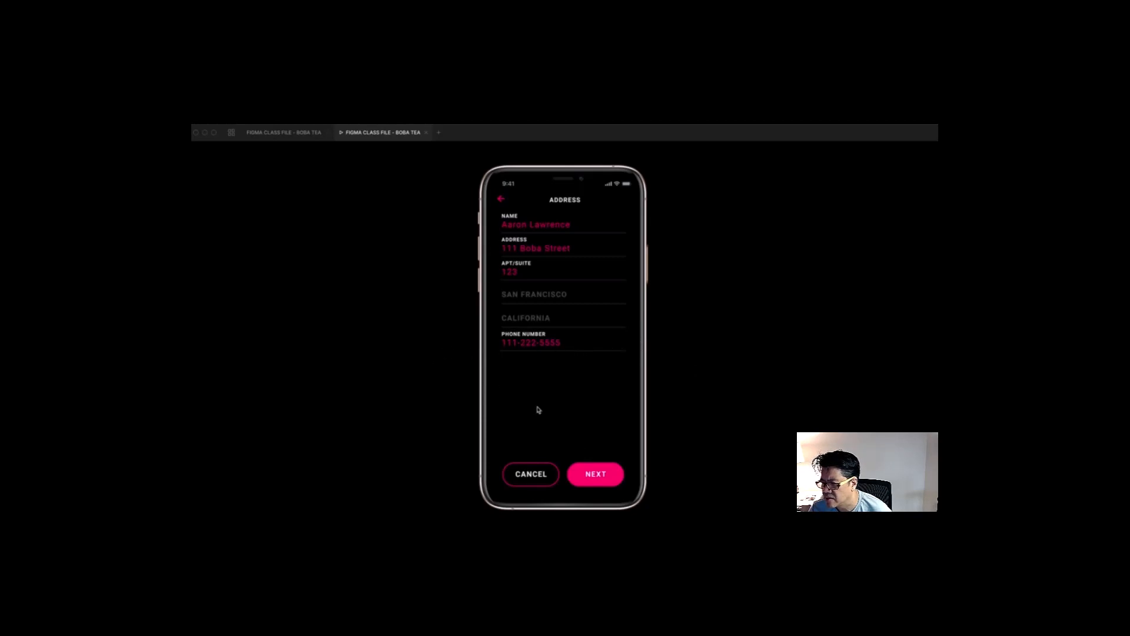
pyautogui.click(592, 473)
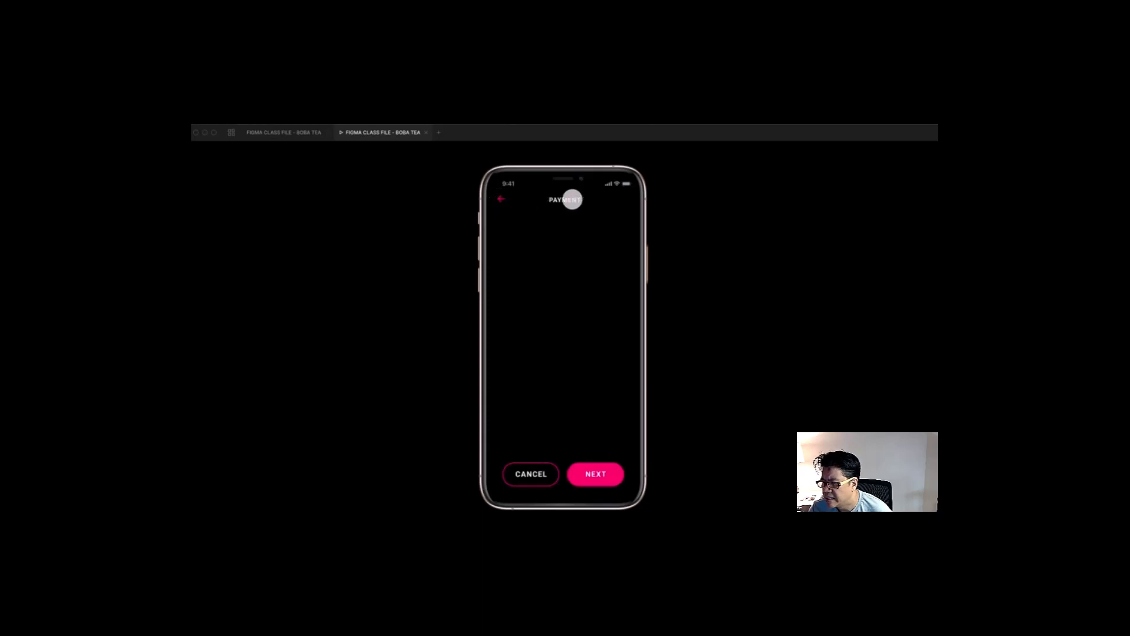
pyautogui.click(501, 199)
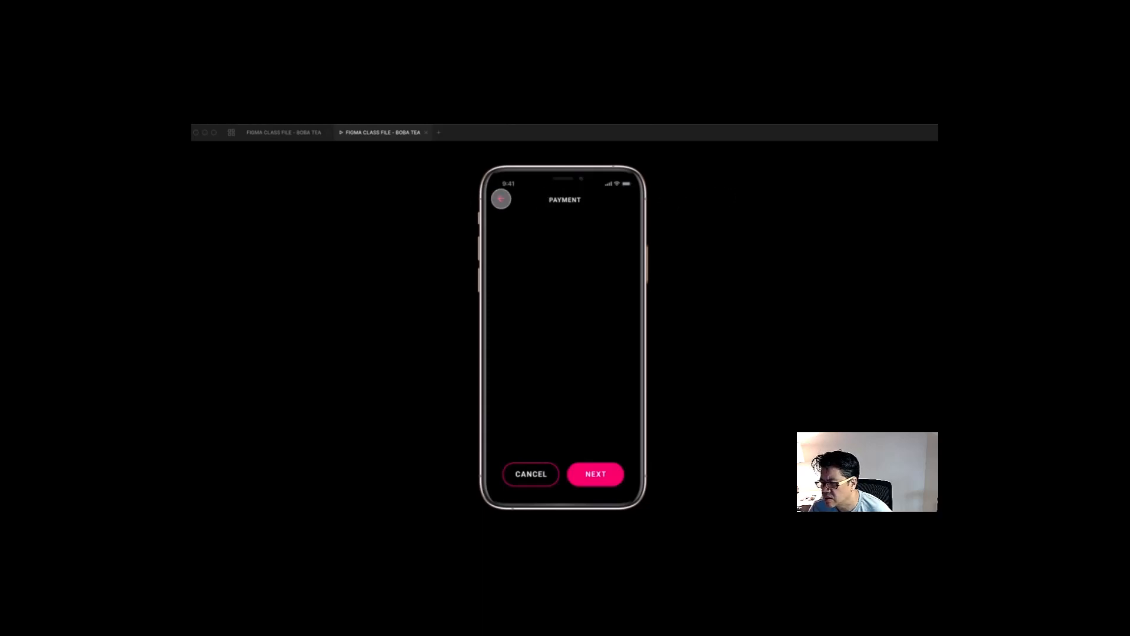
pyautogui.click(300, 133)
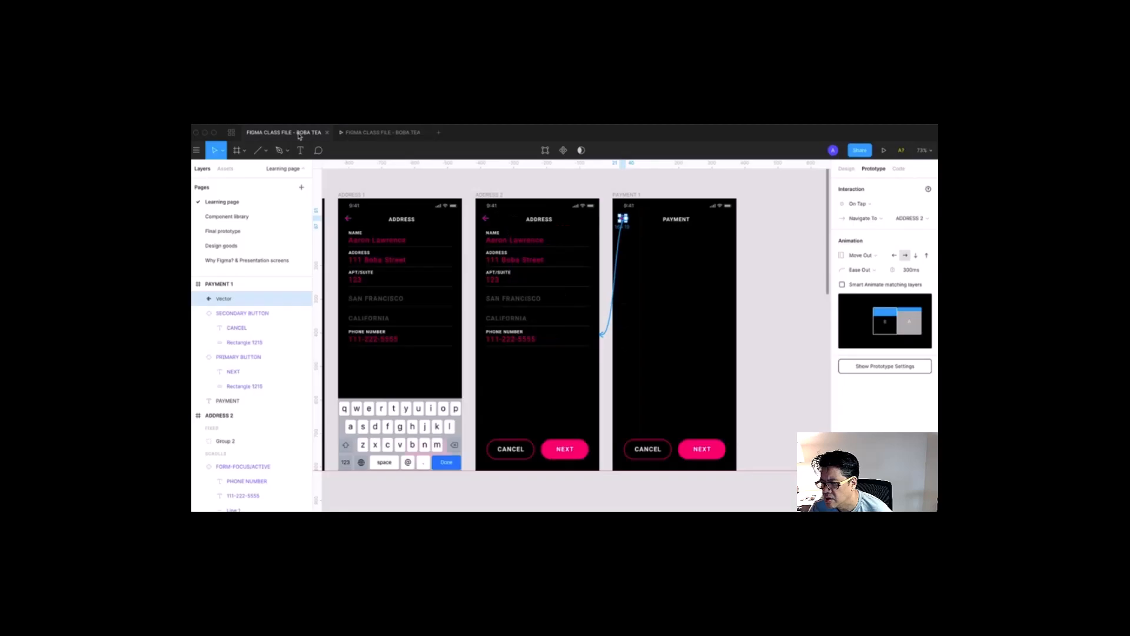
pyautogui.click(575, 449)
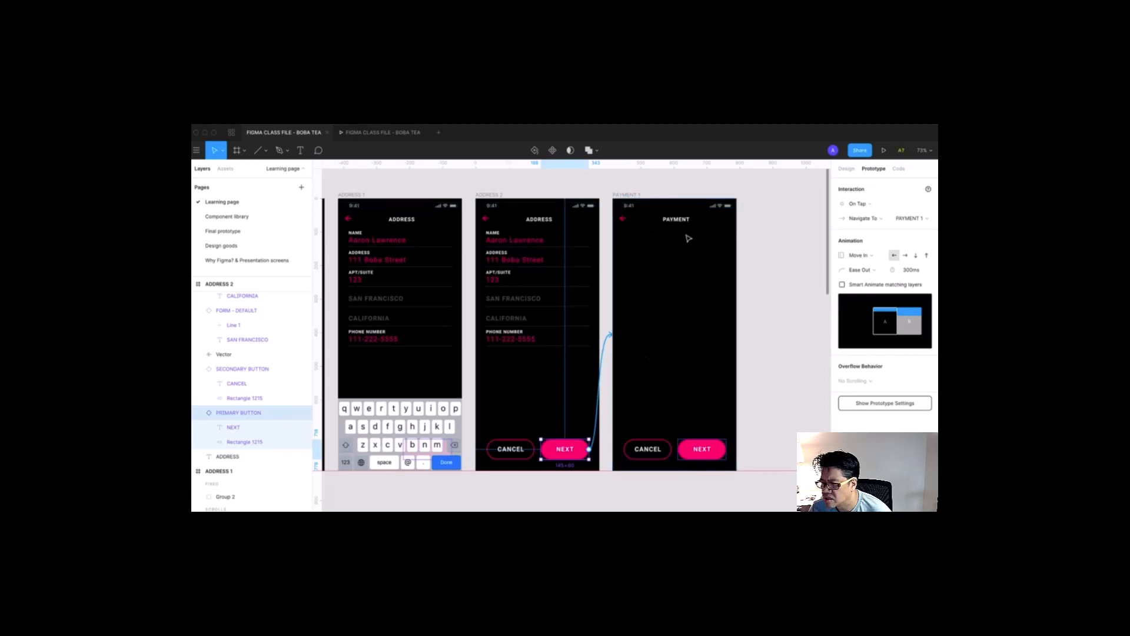
pyautogui.click(623, 219)
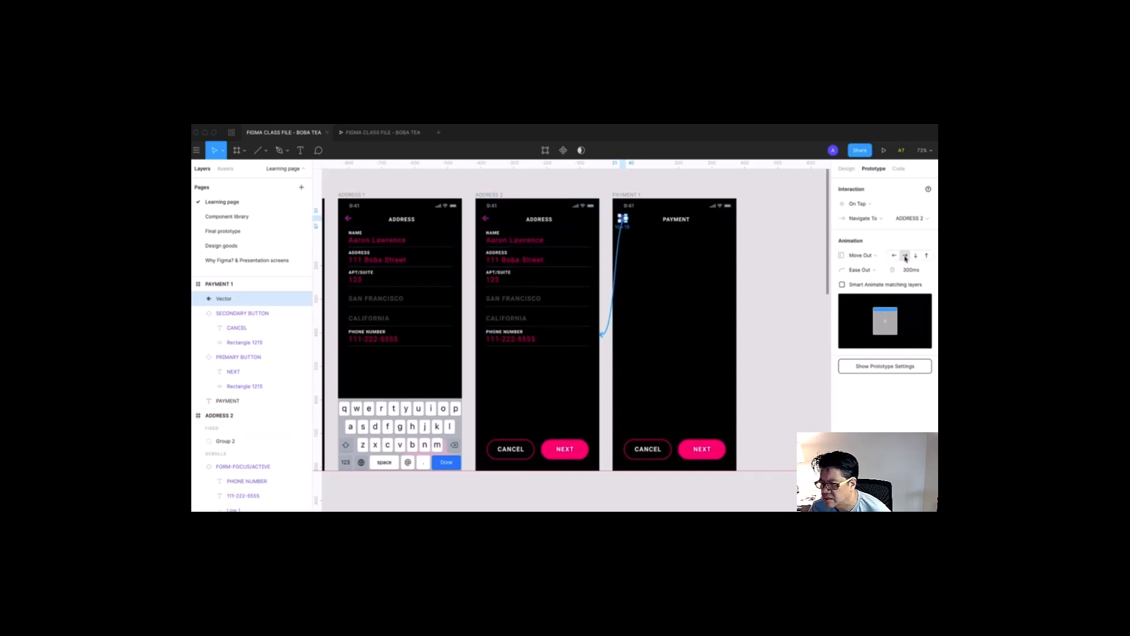
pyautogui.click(383, 132)
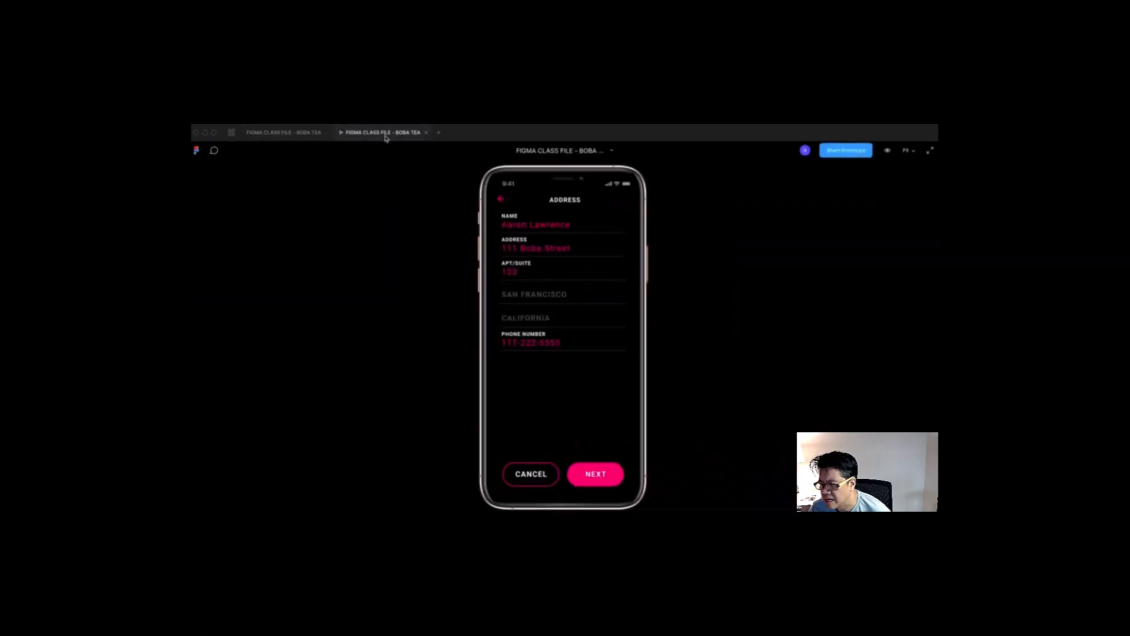
pyautogui.click(601, 475)
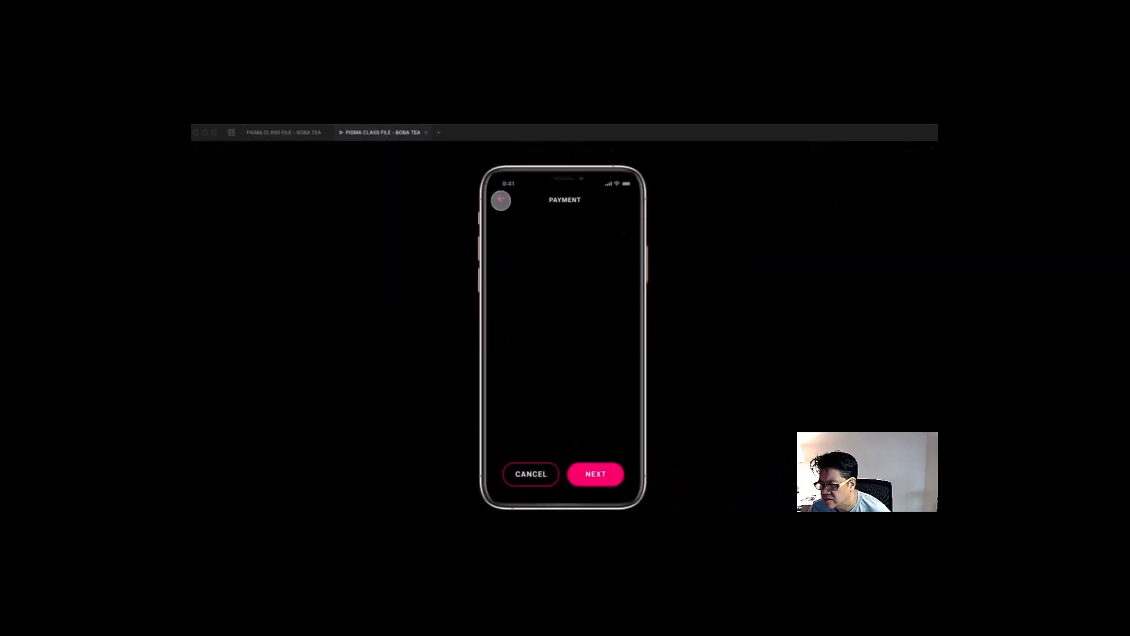
pyautogui.click(501, 199)
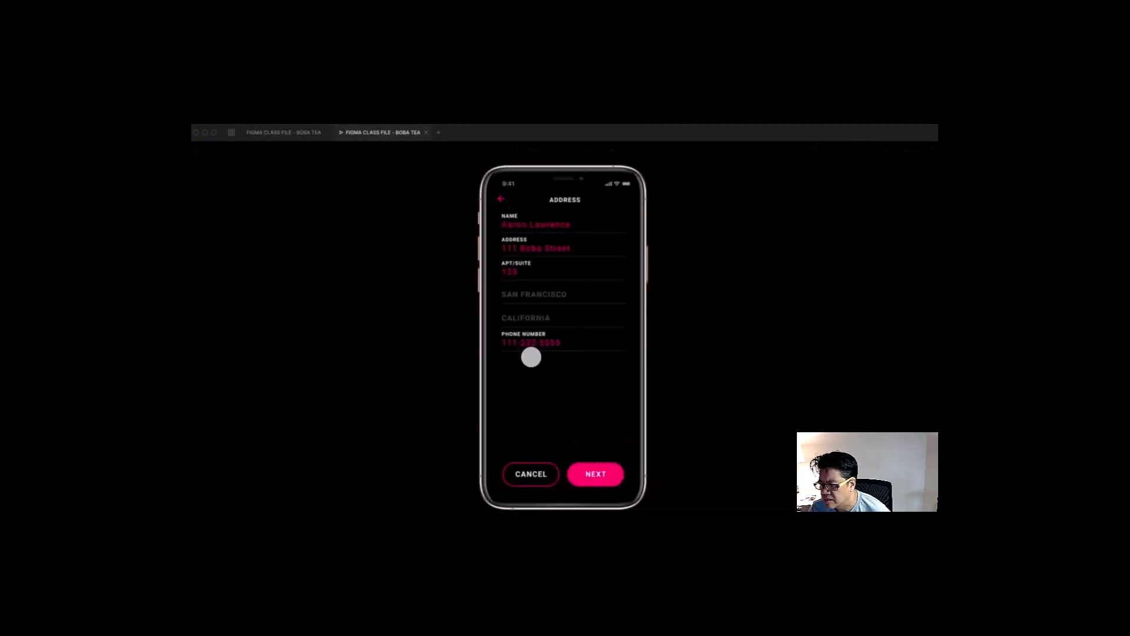
pyautogui.click(282, 133)
pyautogui.click(756, 351)
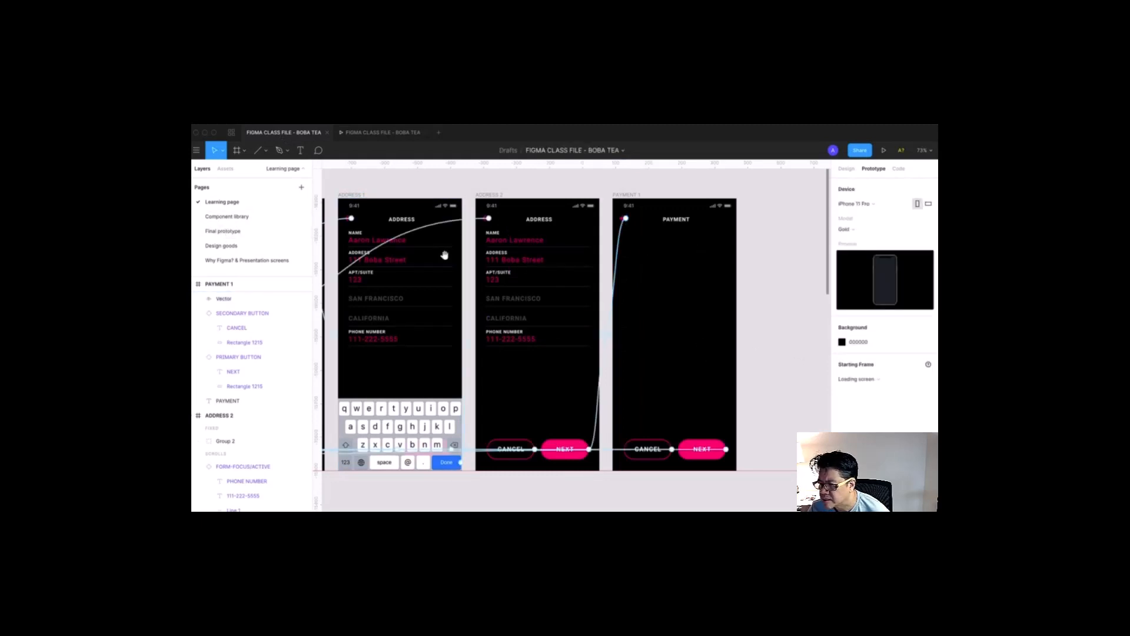
# Step: Select the REGULAR MILK TEA heading and its milk, sweetness, ice and tapioca list on Checkout
pyautogui.hscroll(-10, 445, 253)
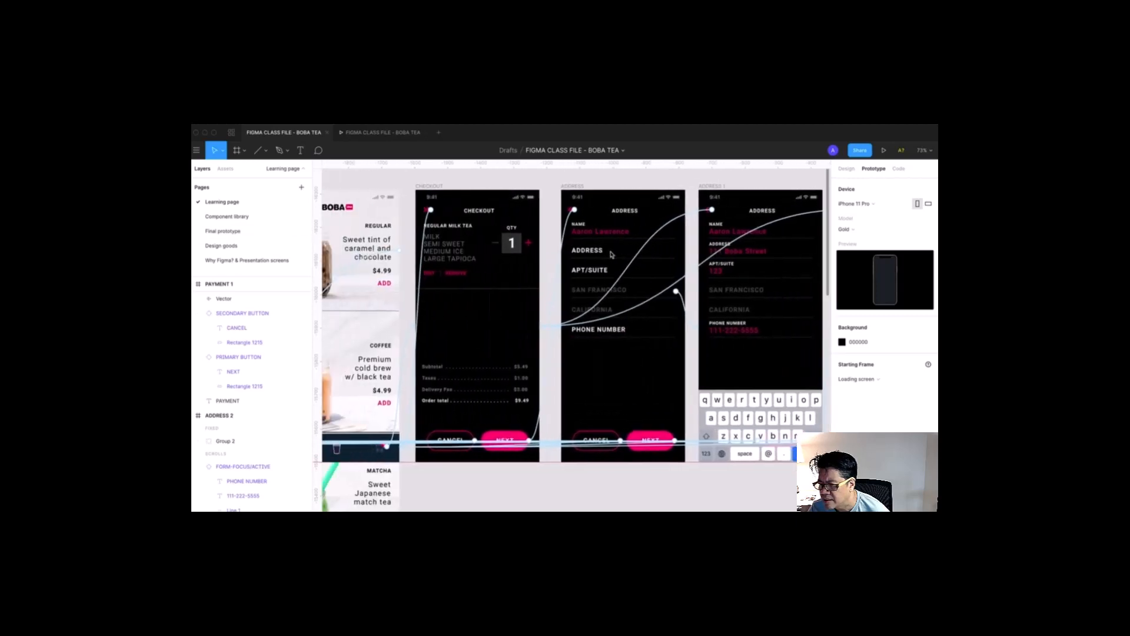
pyautogui.click(468, 254)
pyautogui.scroll(5, 378, 213)
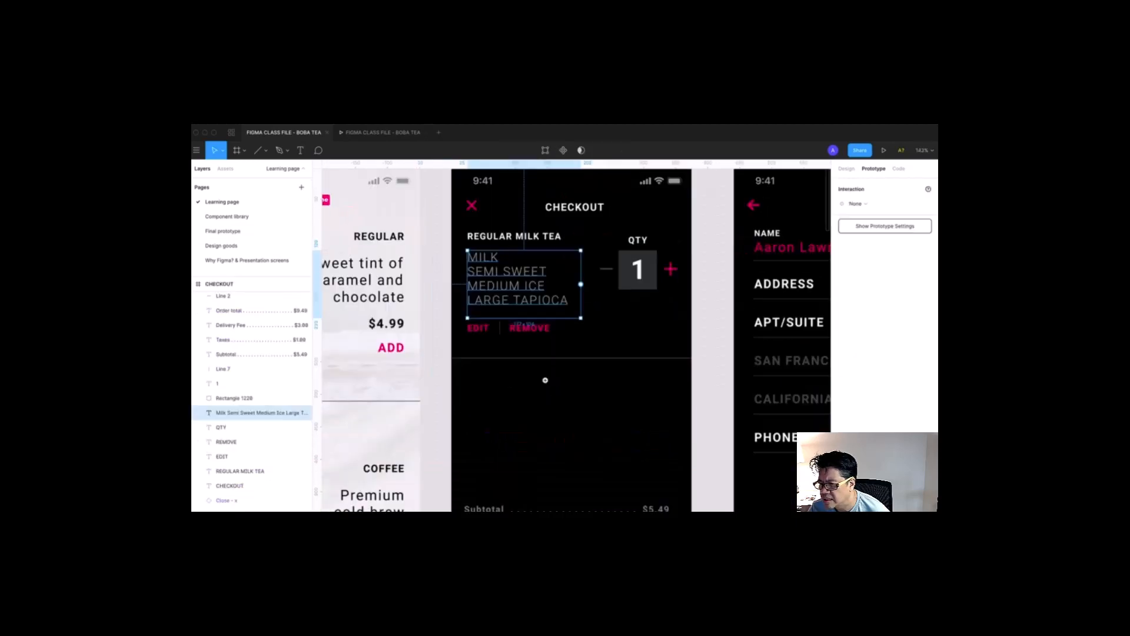
pyautogui.click(510, 241)
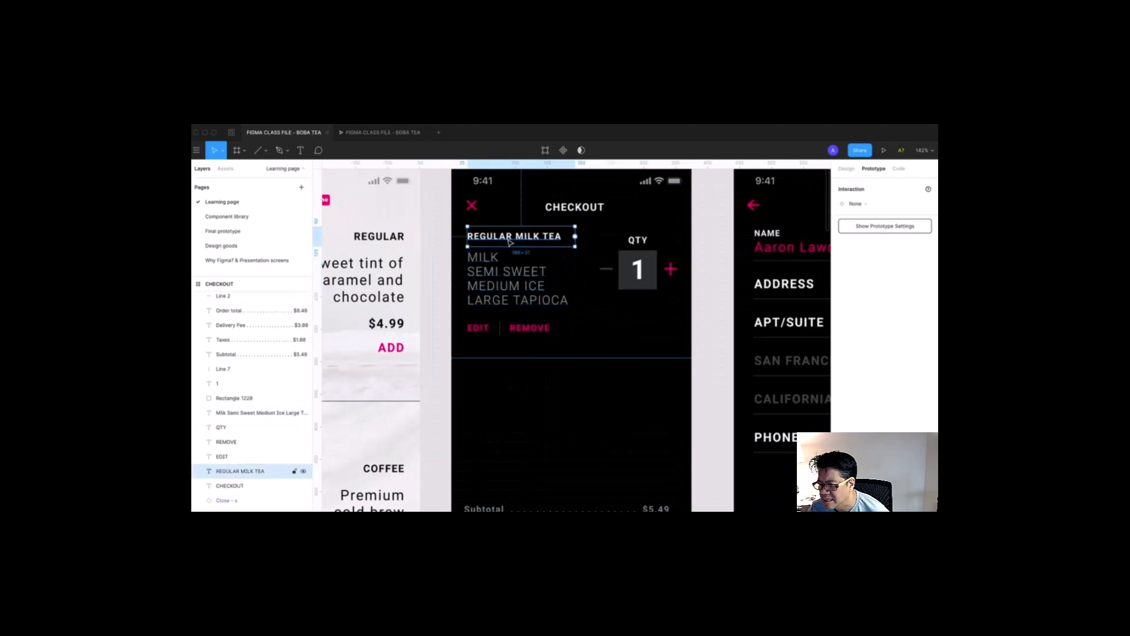
pyautogui.keyDown('shift'); pyautogui.click(506, 285); pyautogui.keyUp('shift')
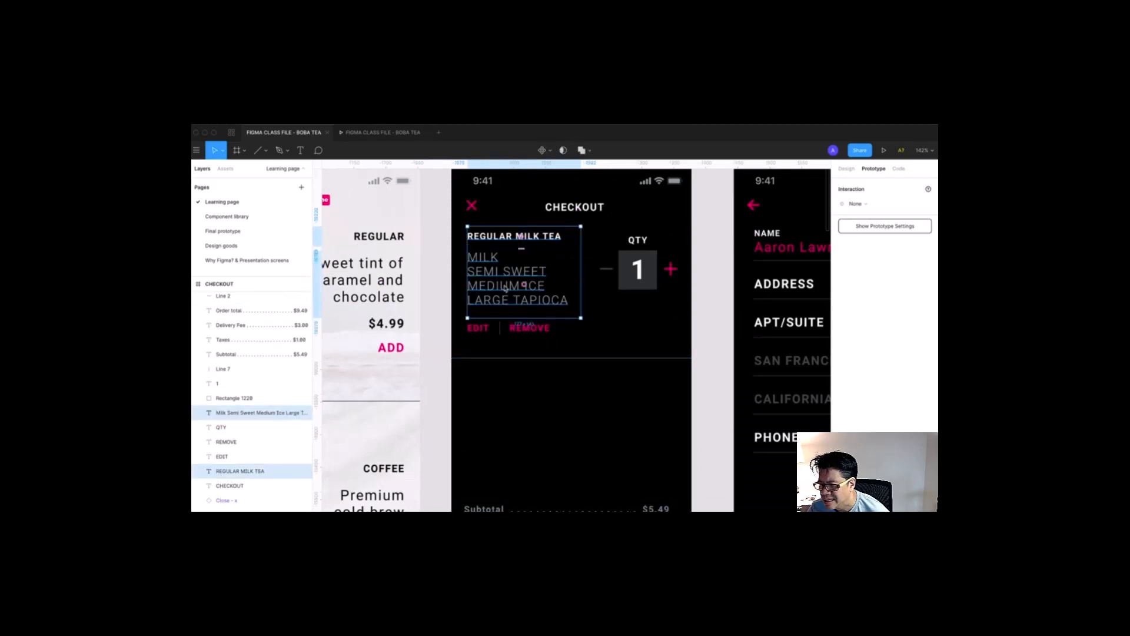
# Step: Paste the order summary into the PAYMENT 1 frame and select the pasted REGULAR MILK TEA heading
pyautogui.scroll(-3, 506, 287)
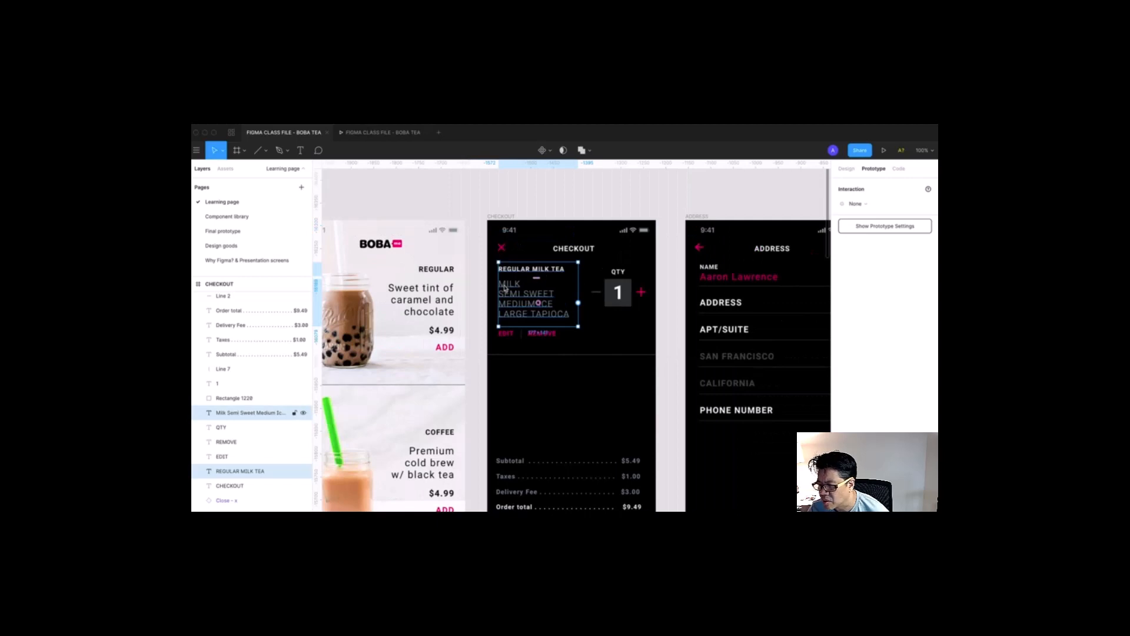
pyautogui.hscroll(10, 624, 294)
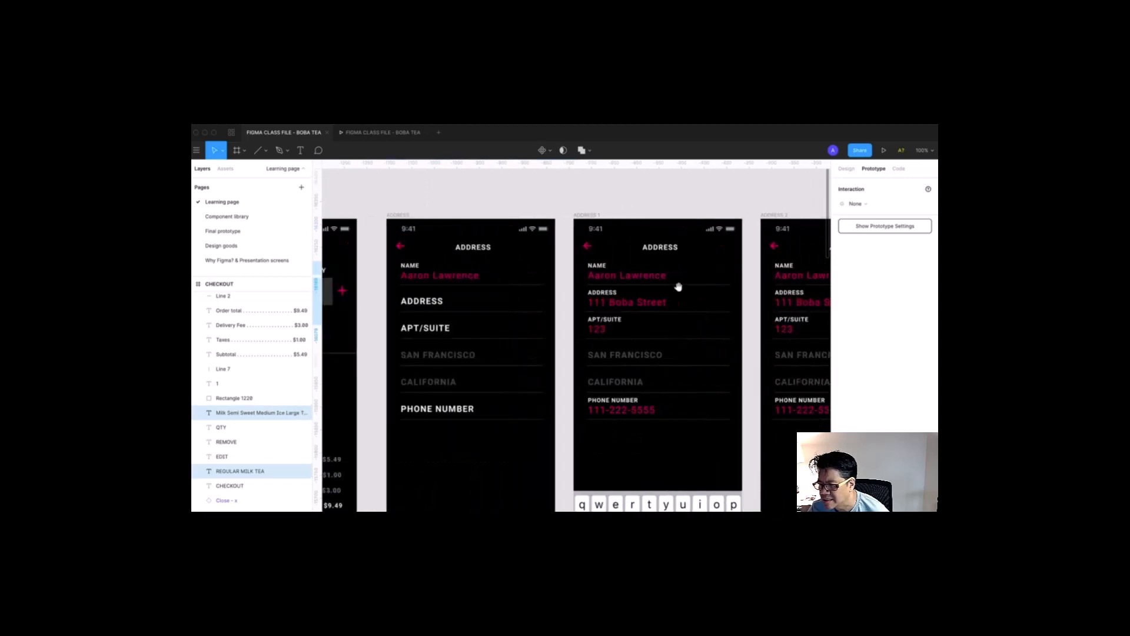
pyautogui.hscroll(10, 678, 286)
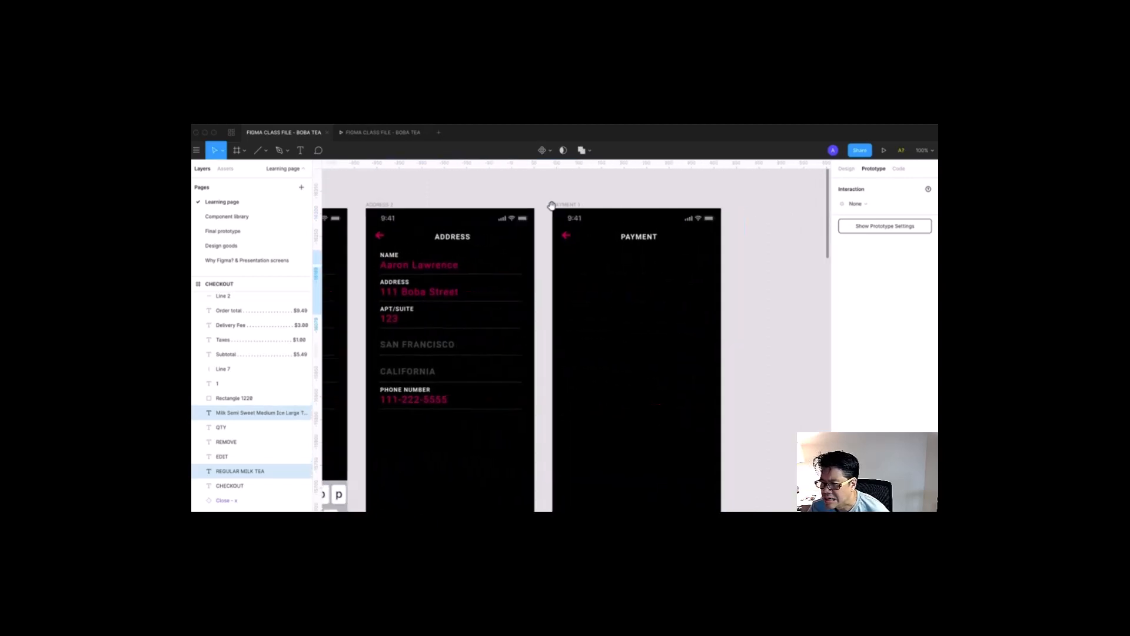
pyautogui.hscroll(2, 552, 205)
pyautogui.click(548, 203)
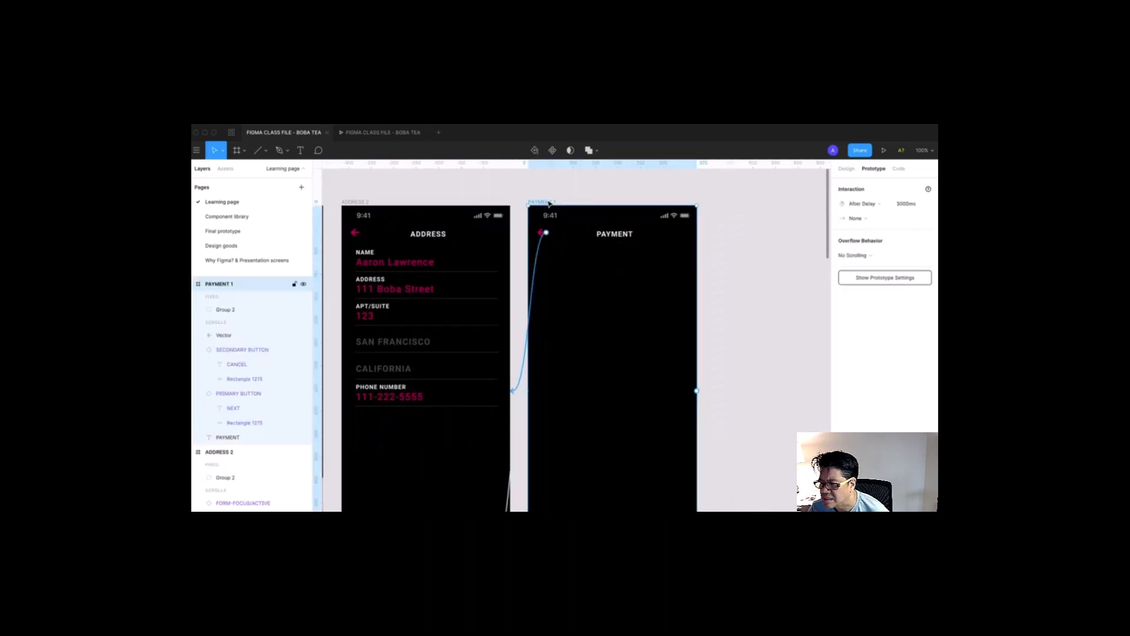
pyautogui.press('super+v')
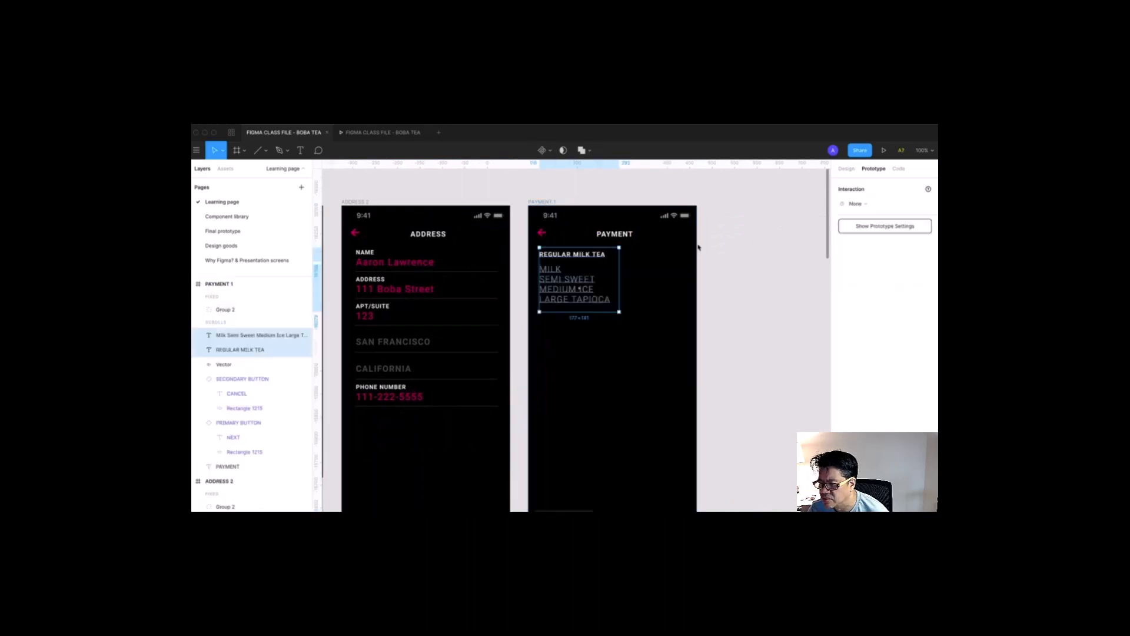
pyautogui.hscroll(-2, 699, 248)
pyautogui.click(605, 258)
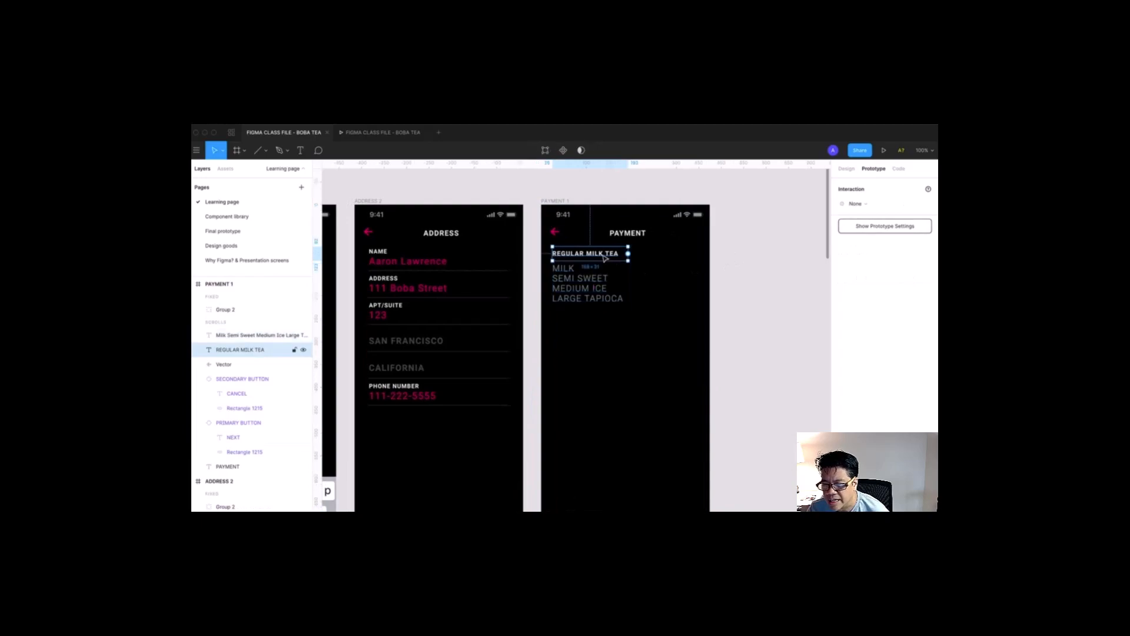